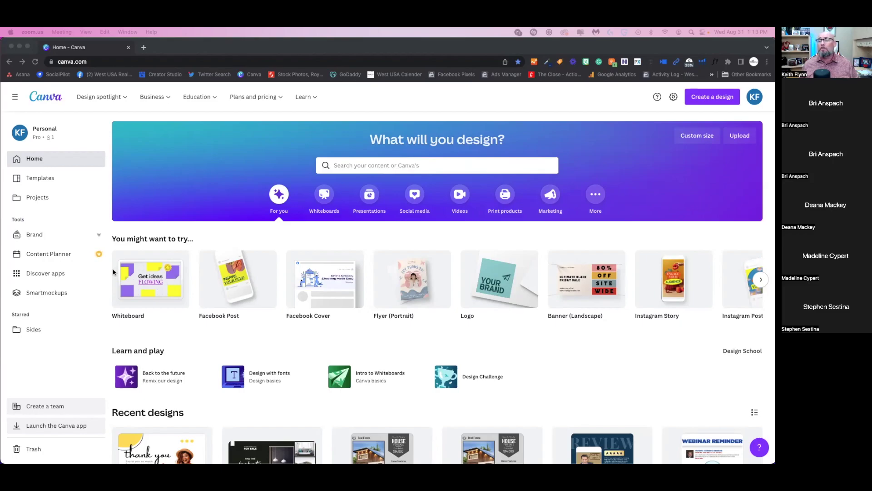
- Bring the Chrome window showing the Canva home page to the front
left_click(361, 164)
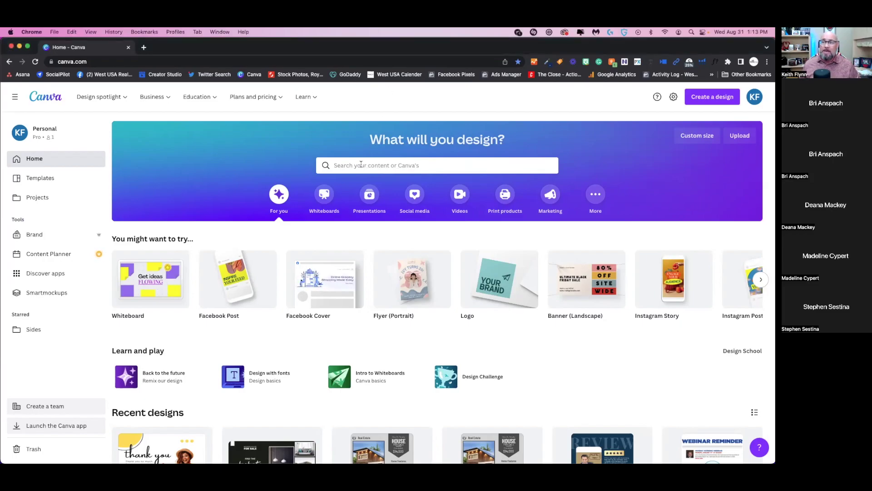
left_click(361, 164)
type("rev")
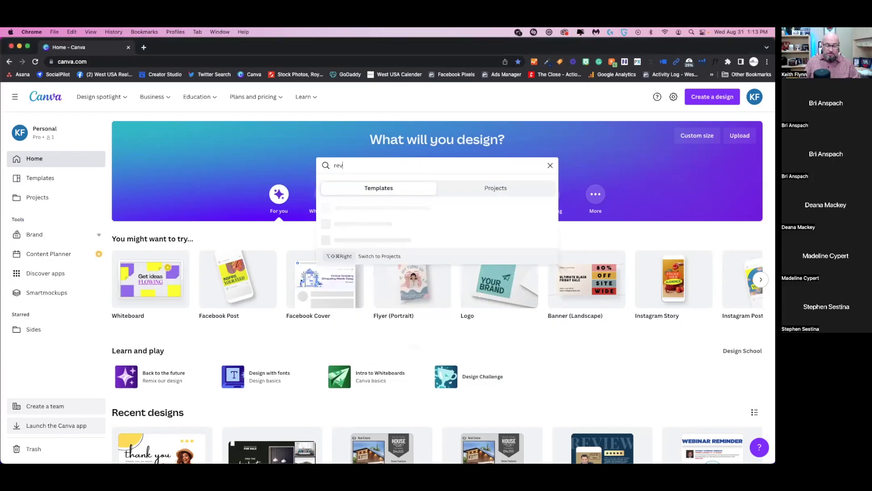
type("iews")
key("Return")
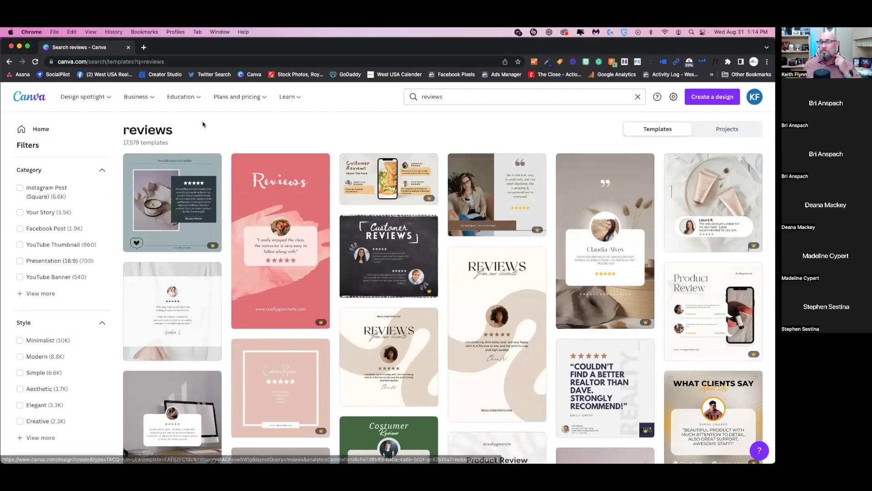
mouse_move(127, 102)
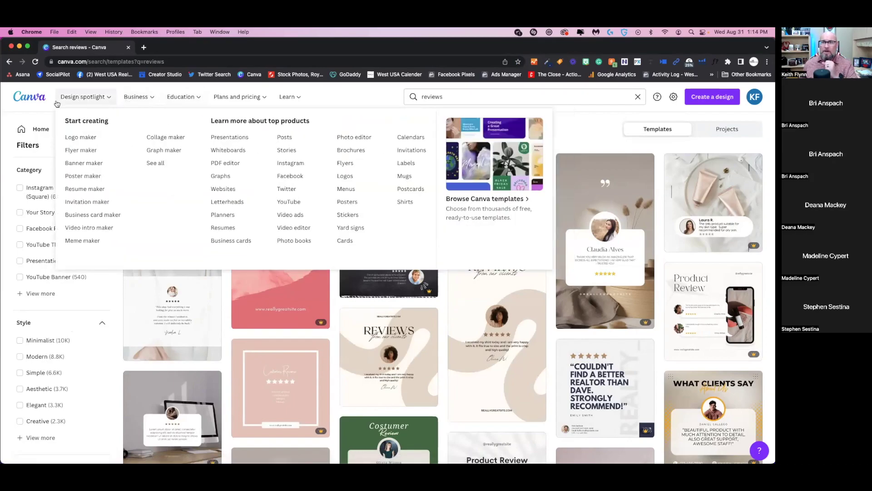
left_click(29, 96)
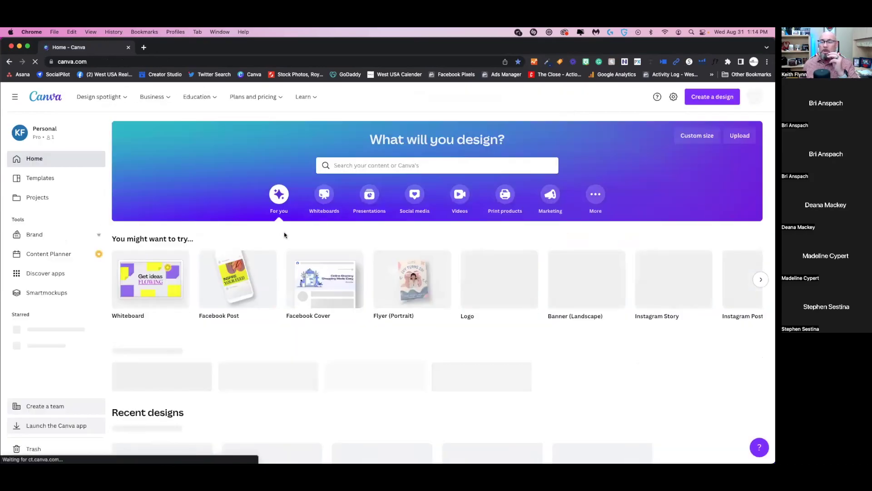
scroll(284, 232, "down", 5)
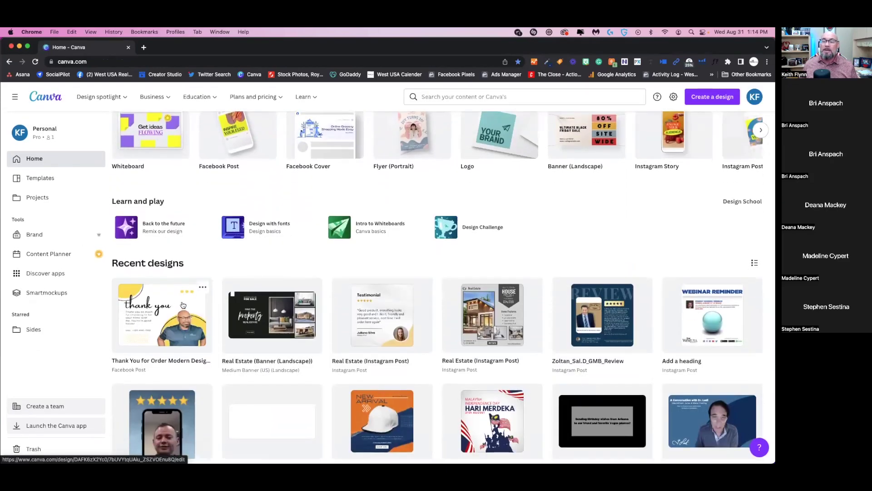
- Open the Testimonial design from recent designs and select its heading text
left_click(406, 297)
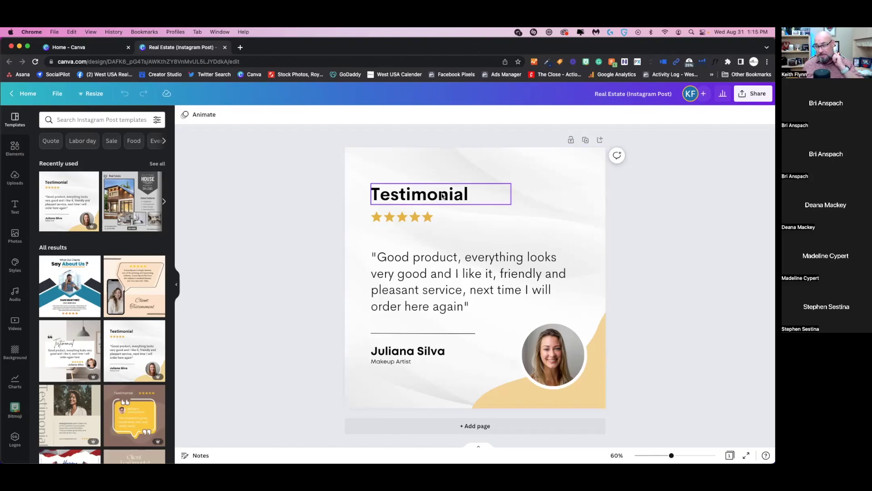
left_click(474, 196)
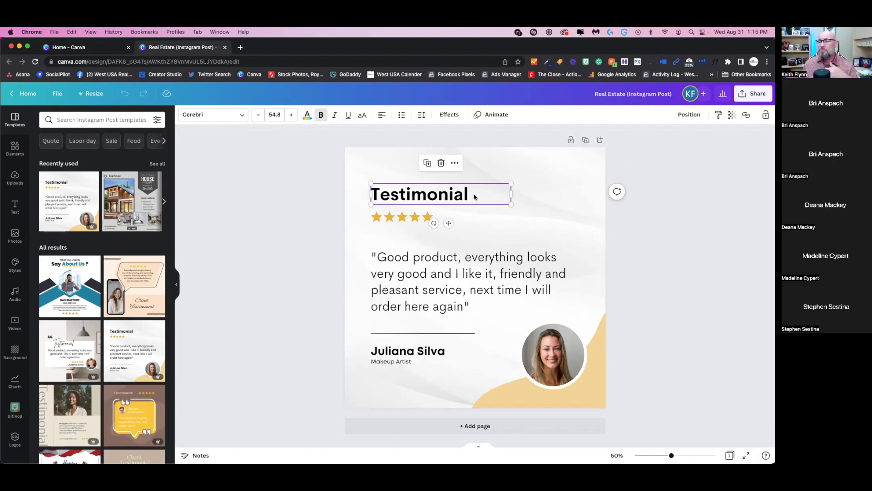
double_click(474, 196)
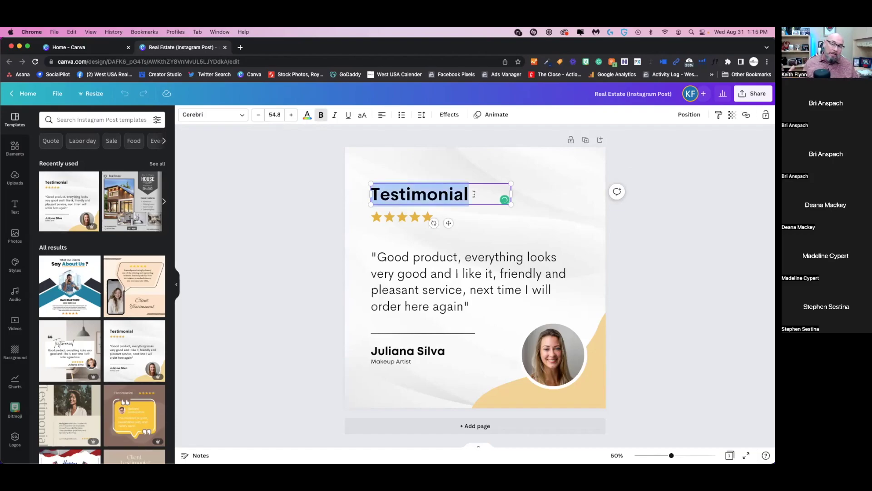
- Replace the Testimonial heading text with 'REVIEW'
type("REVIEWS")
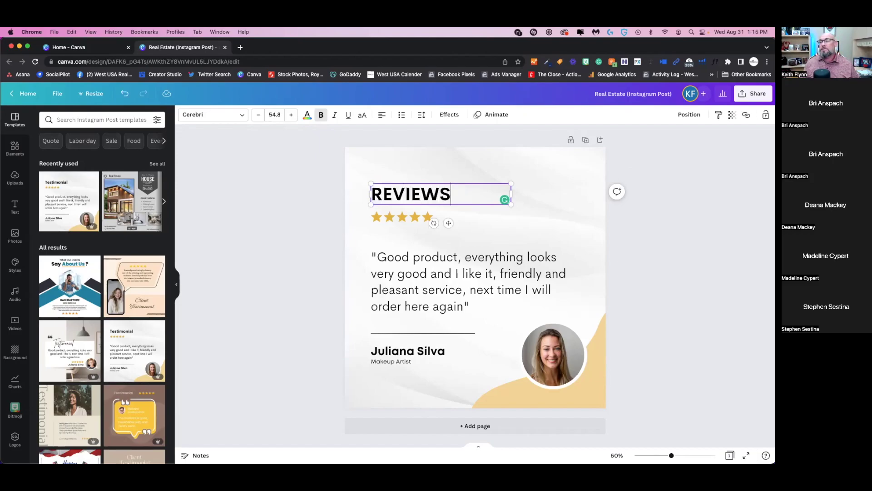
key("BackSpace")
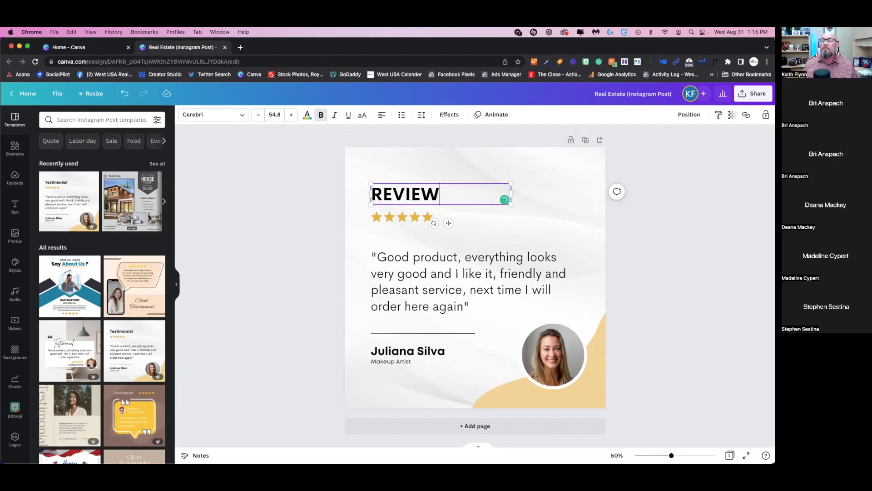
left_click(480, 221)
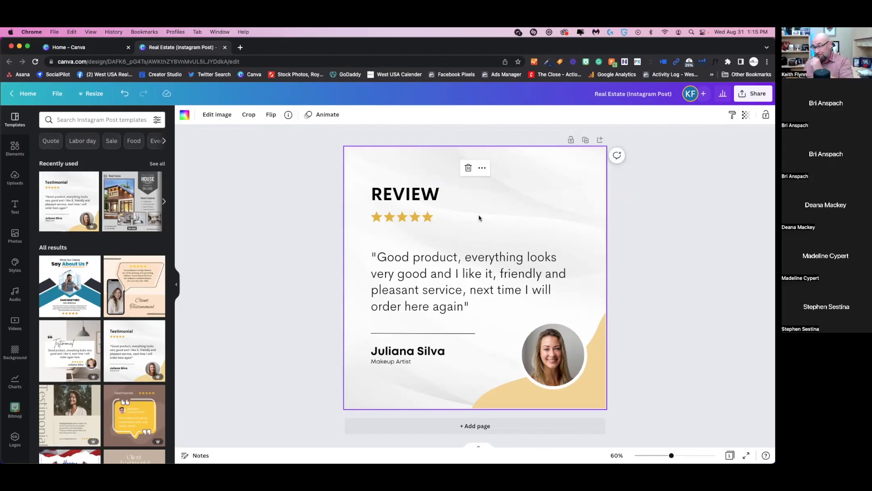
- Search the Elements library for 'star' graphics
left_click(424, 214)
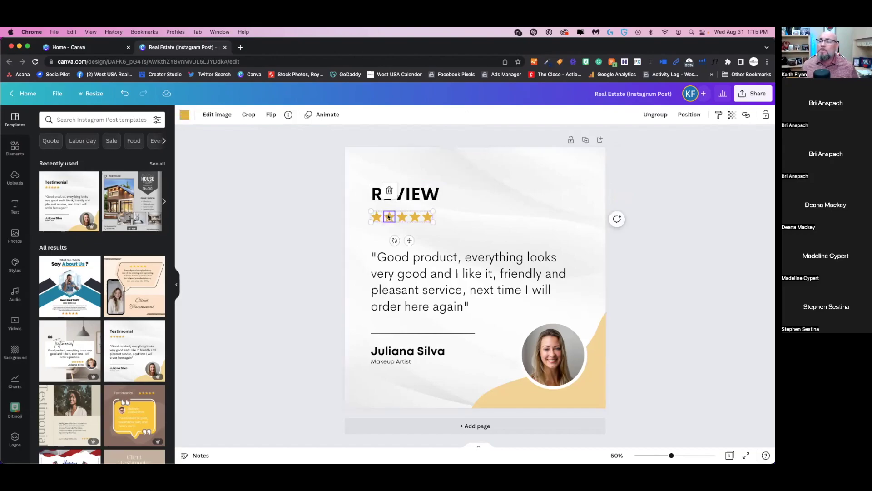
left_click(443, 219)
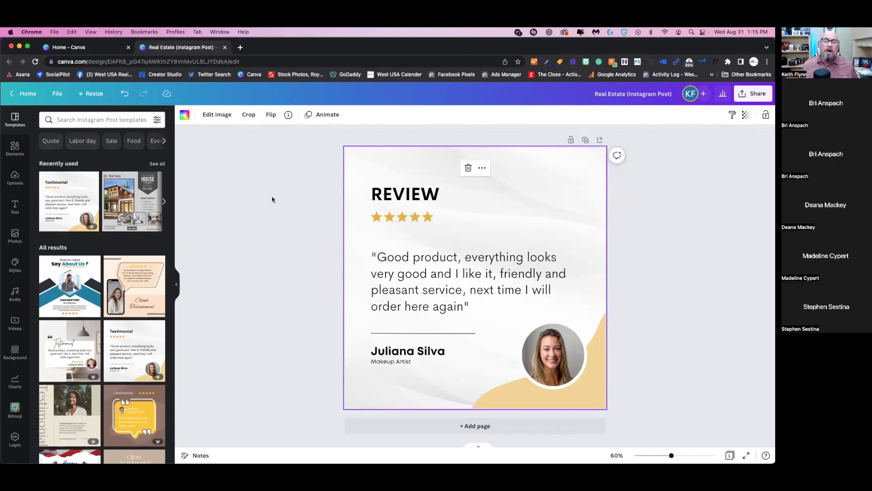
left_click(15, 146)
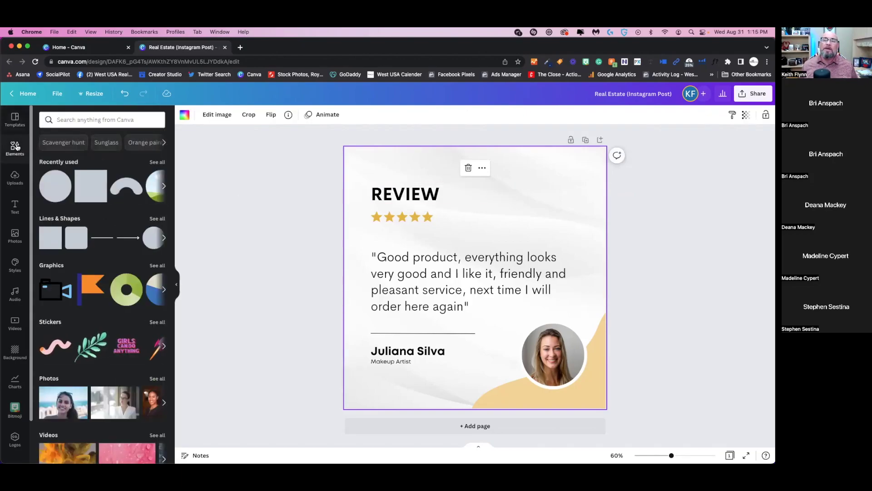
left_click(77, 120)
type("star")
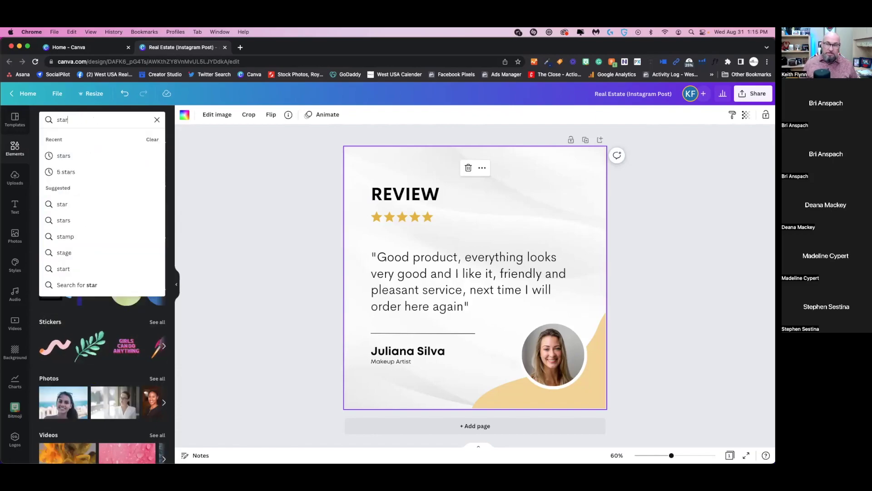
key("Return")
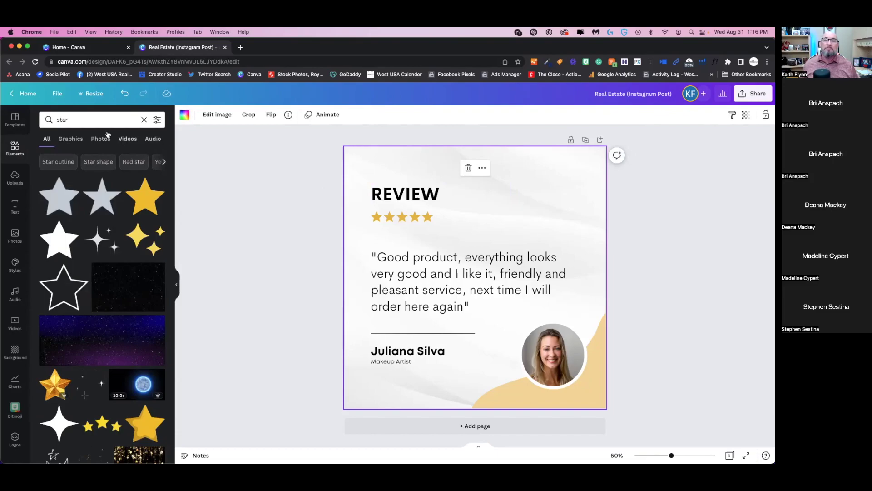
- Change the Elements search term to 'review stars' and run it
left_click(95, 119)
key("BackSpace")
key("BackSpace")
key("BackSpace")
key("BackSpace")
type("re")
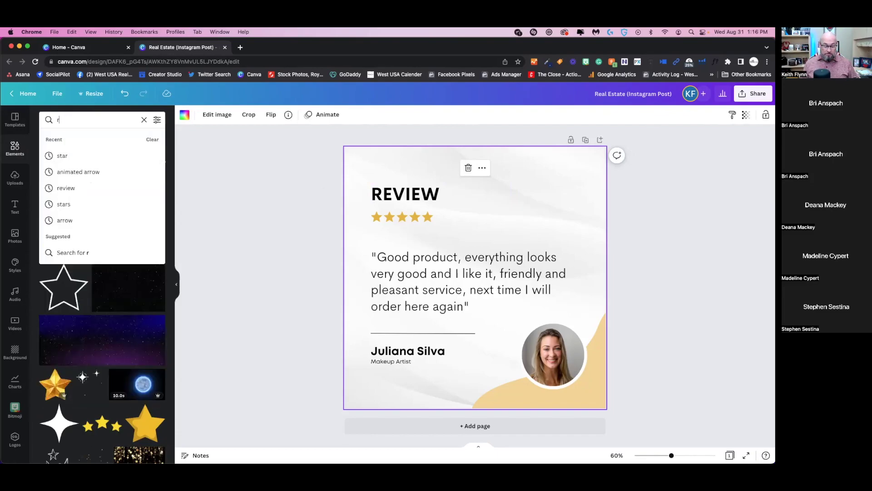
type("view starrs")
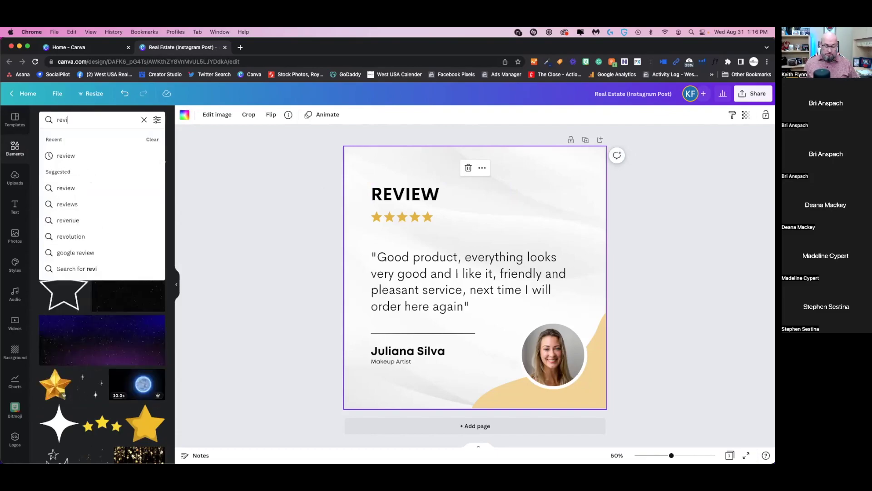
key("BackSpace")
key("BackSpace")
type("star")
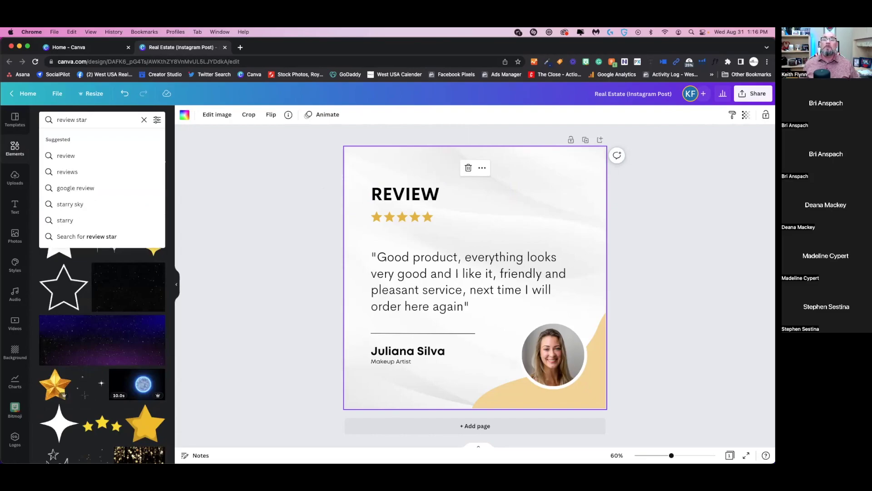
key("Return")
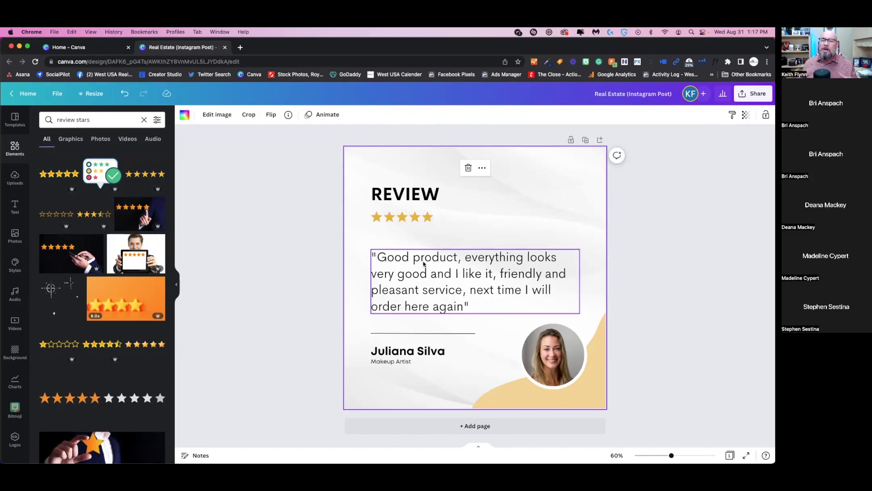
- Select and delete the existing sample quote text
left_click(424, 263)
left_click(459, 303)
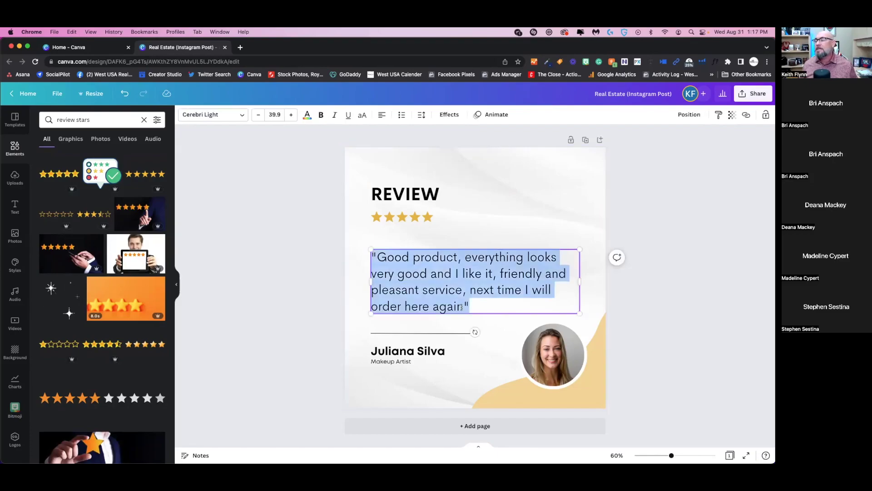
left_click(461, 303)
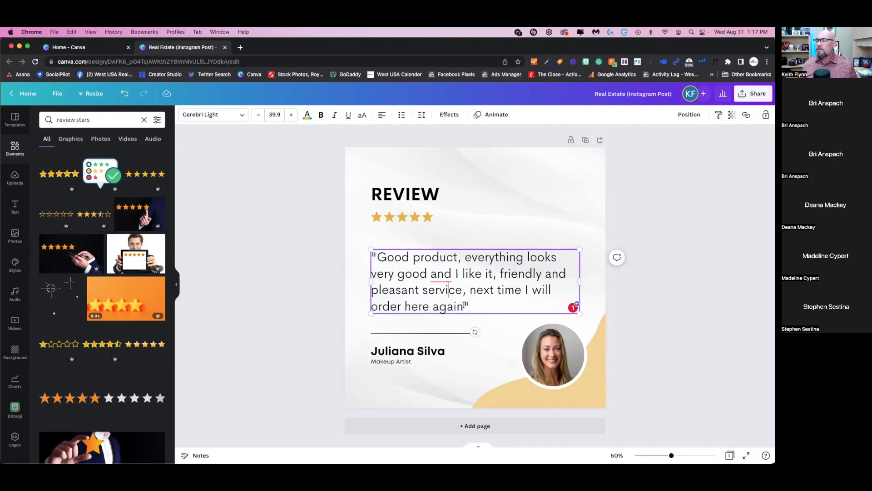
left_click_drag(463, 306, 377, 257)
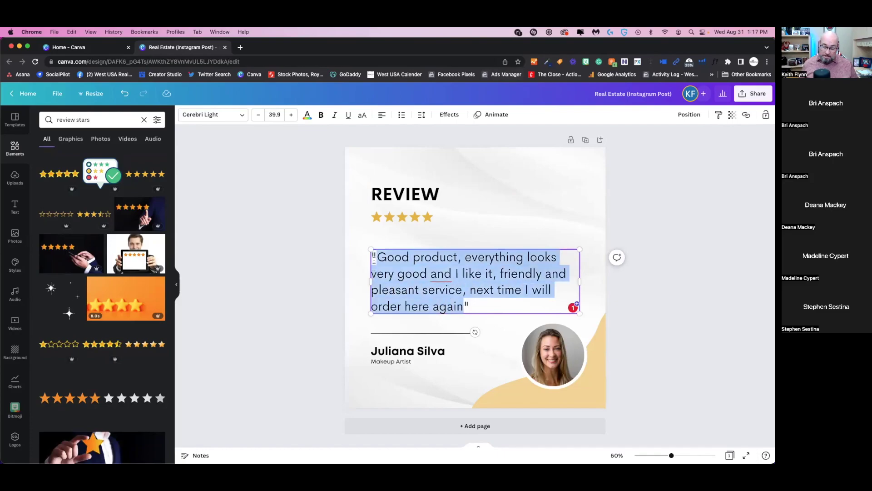
key("BackSpace")
- Type the new testimonial praising the agent for helping with all of our real estate needs
type("Keith w")
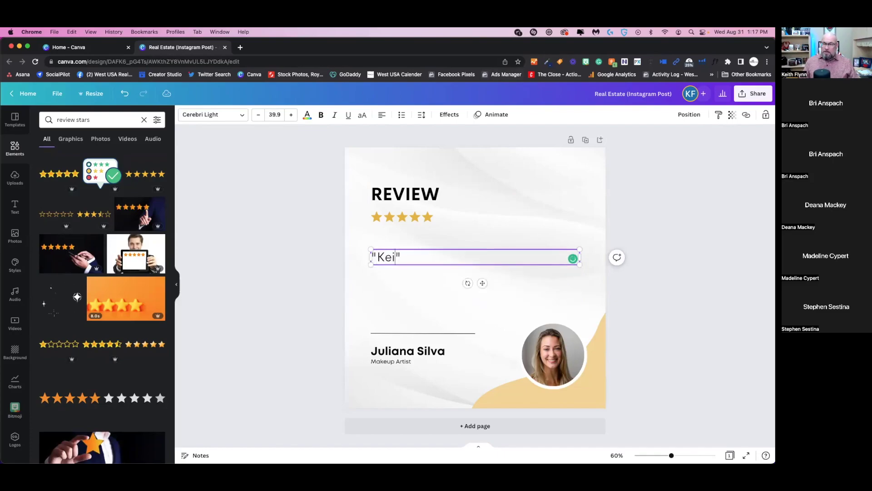
type("as great")
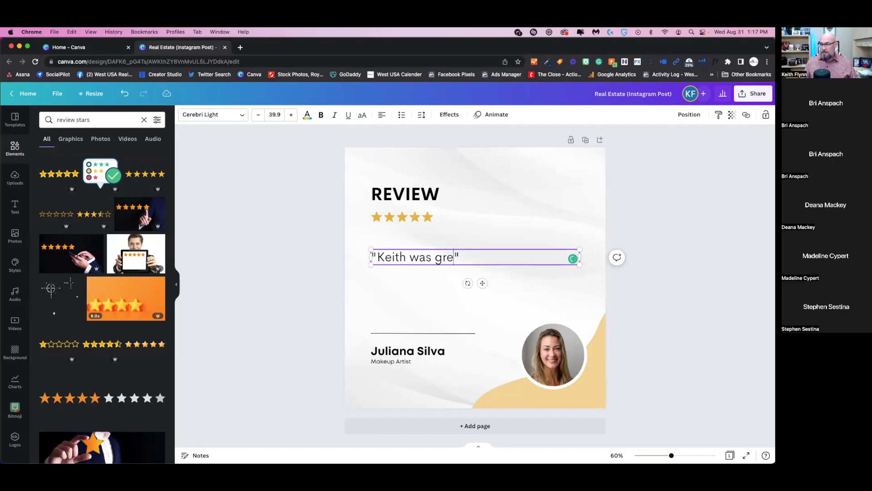
type(" to work wit")
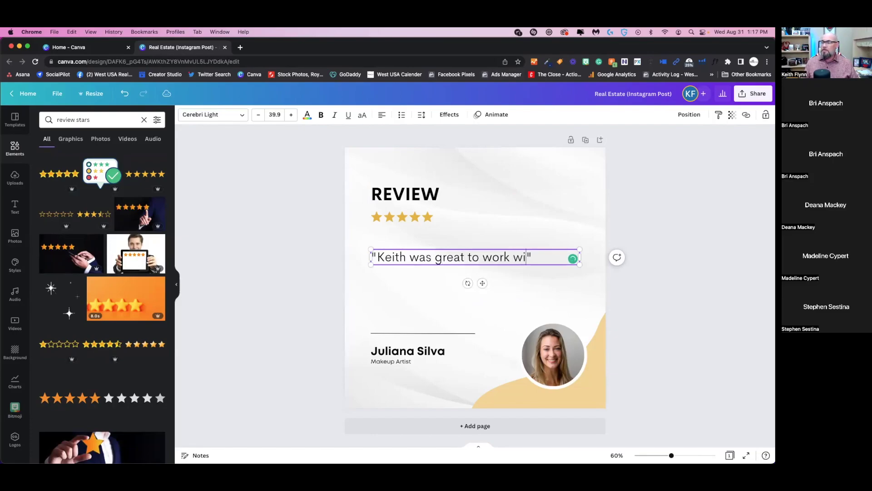
type("h. Helop")
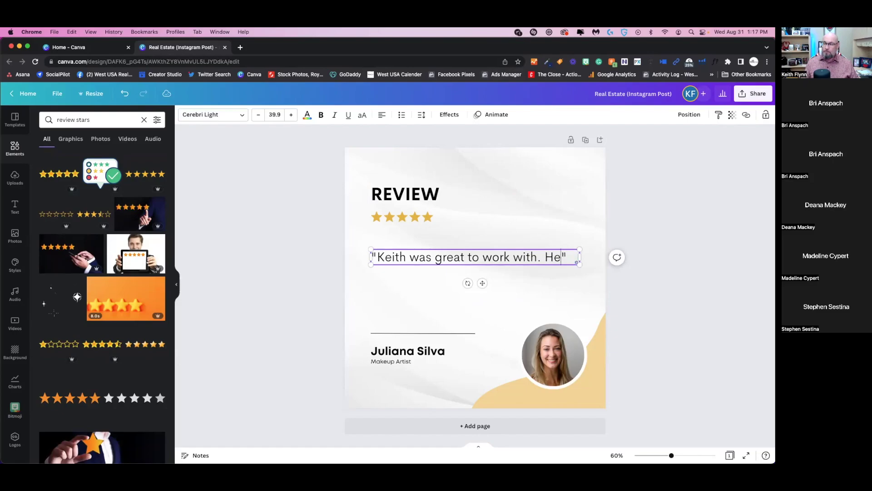
key("BackSpace")
key("BackSpace")
type("ped out ")
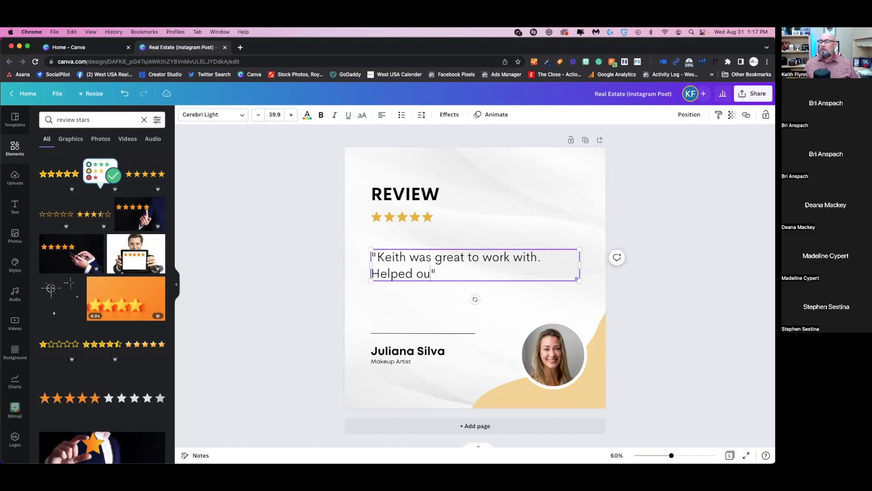
type("all of our r")
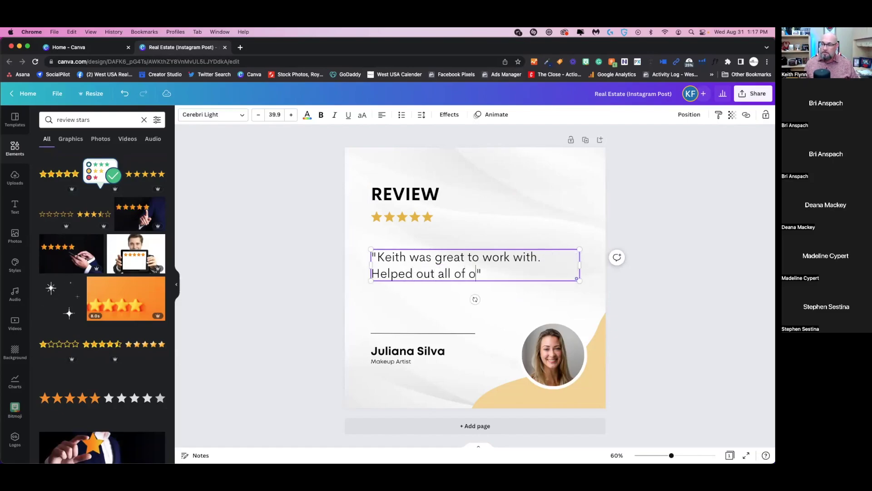
type("eal estate nee")
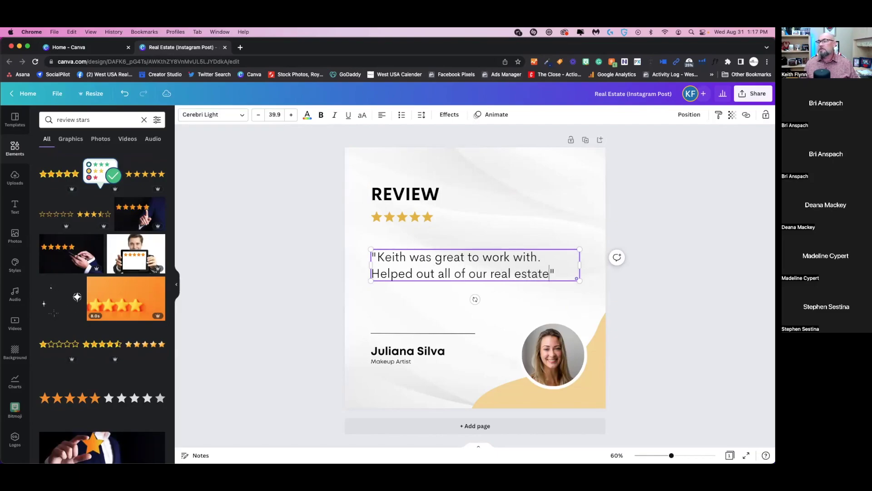
type("ds")
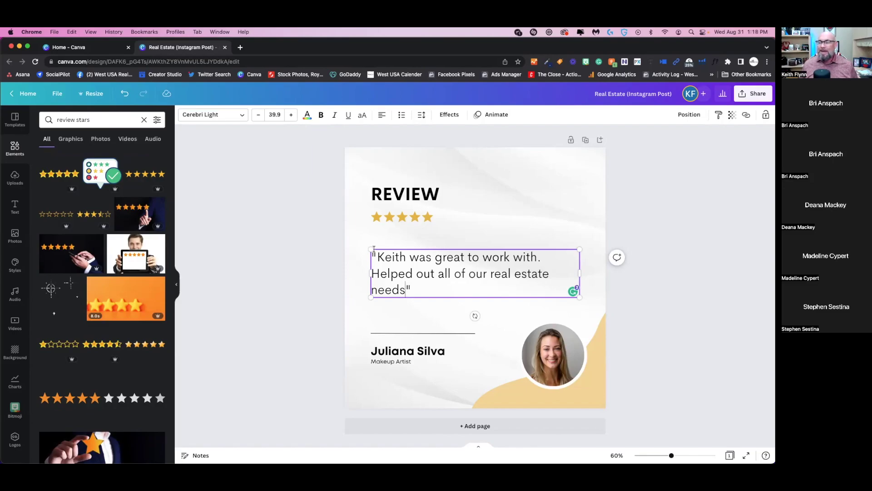
left_click(442, 287)
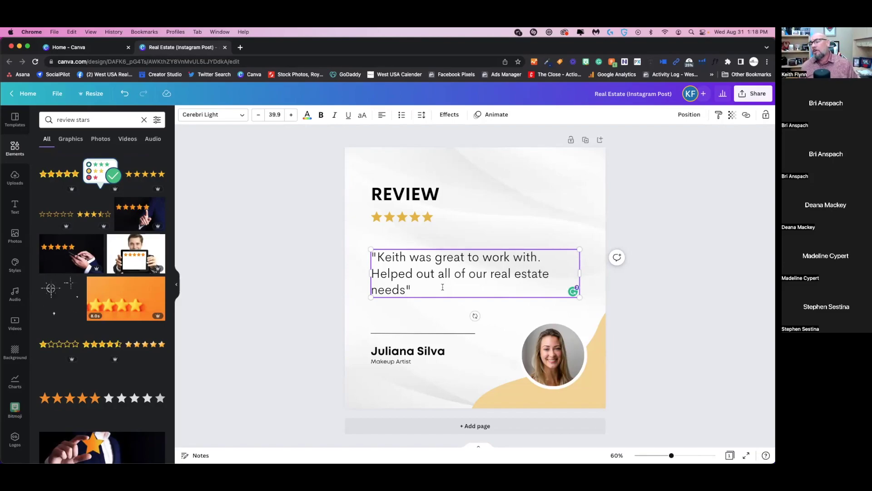
left_click(439, 274)
type("with")
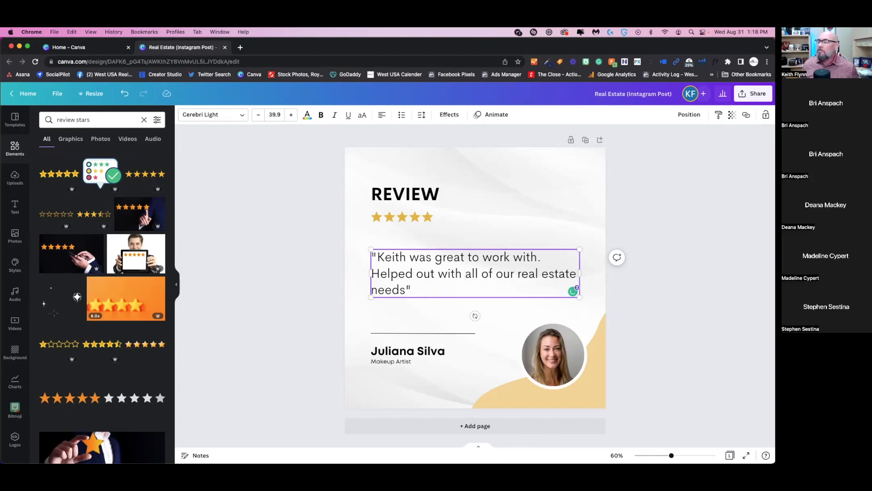
left_click(422, 355)
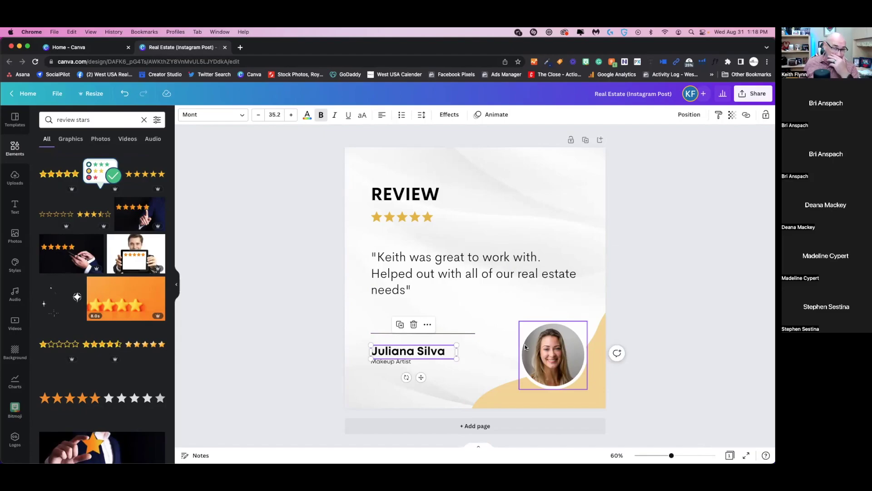
- Shorten the client's surname to its first initial followed by a period
left_click(530, 341)
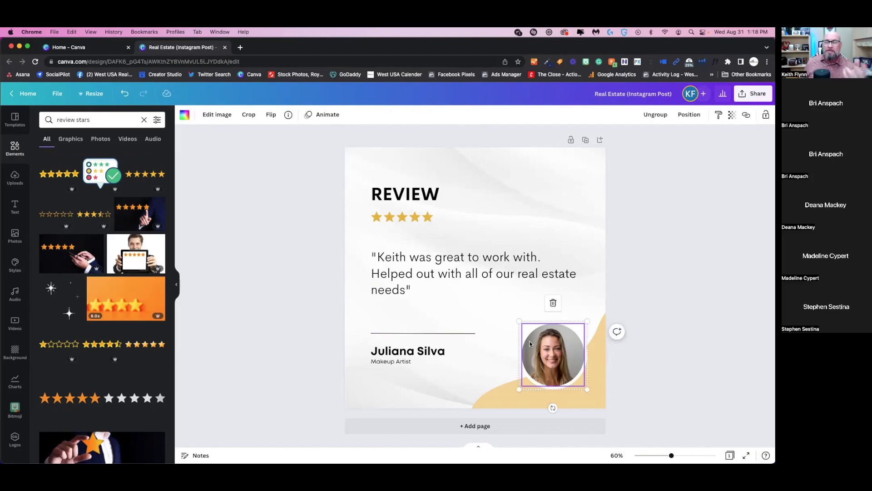
left_click(447, 354)
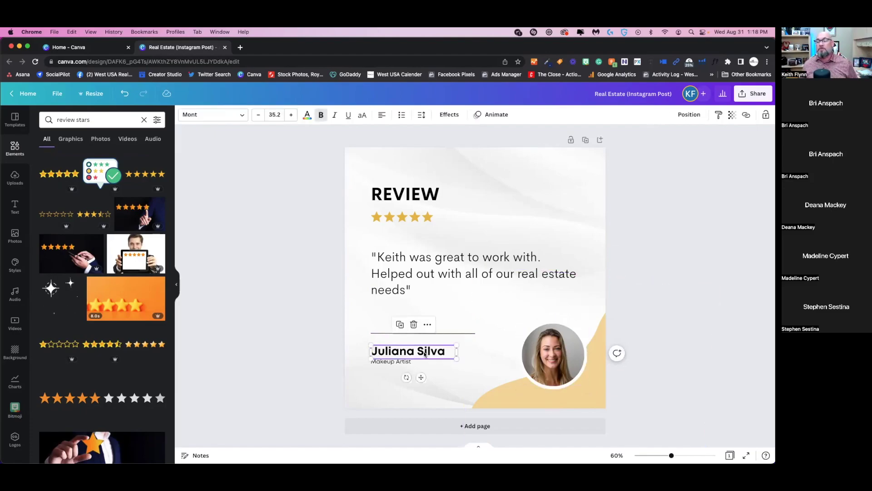
double_click(447, 354)
left_click(449, 353)
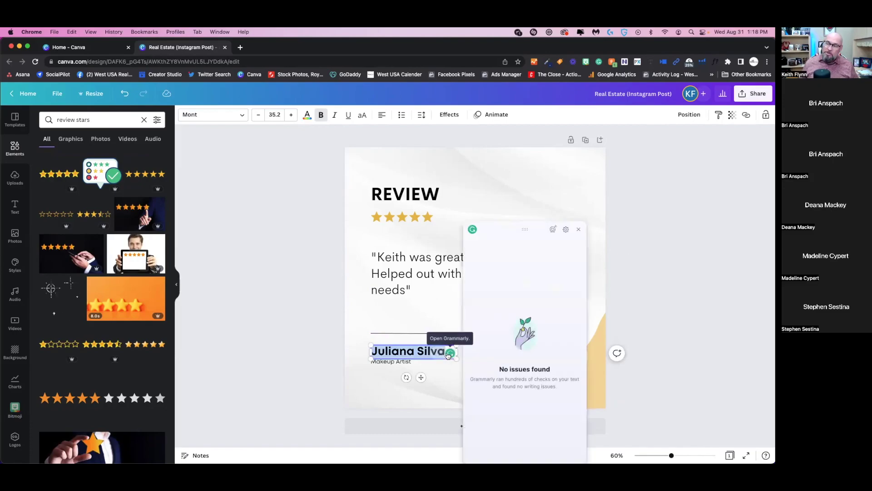
left_click(447, 354)
left_click(445, 352)
double_click(445, 352)
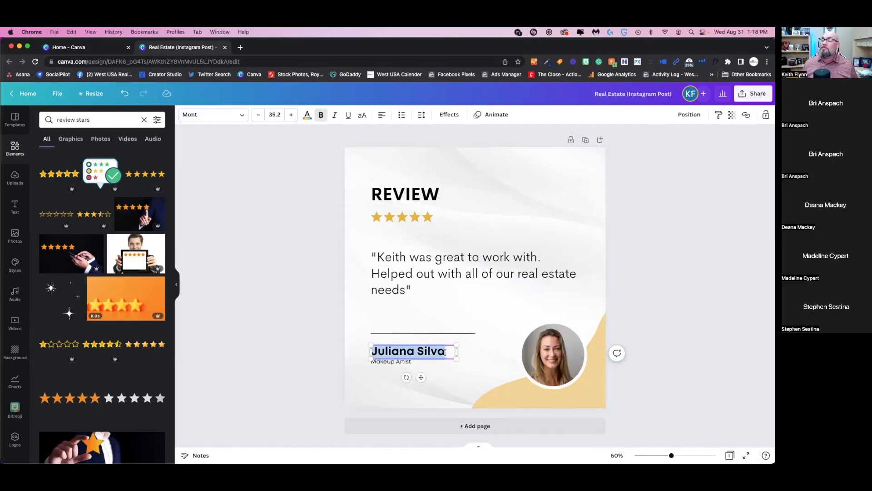
left_click(444, 352)
key("BackSpace")
key("BackSpace")
key("BackSpace")
key("BackSpace")
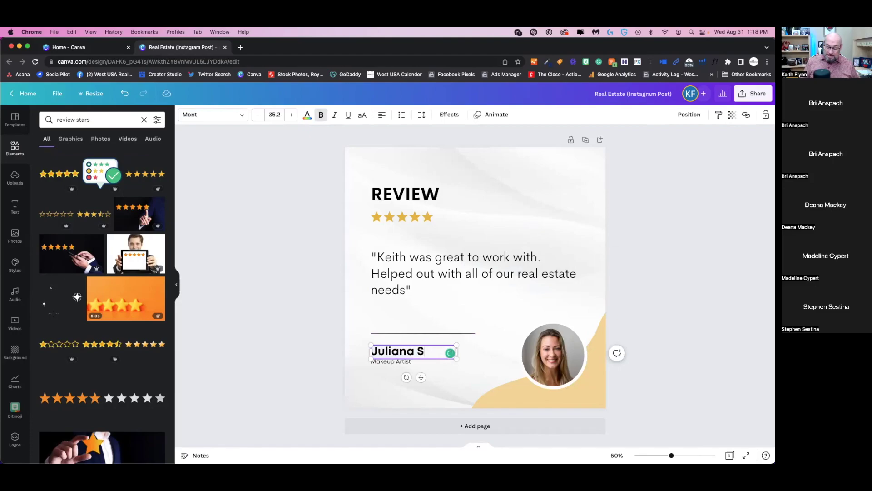
type(".")
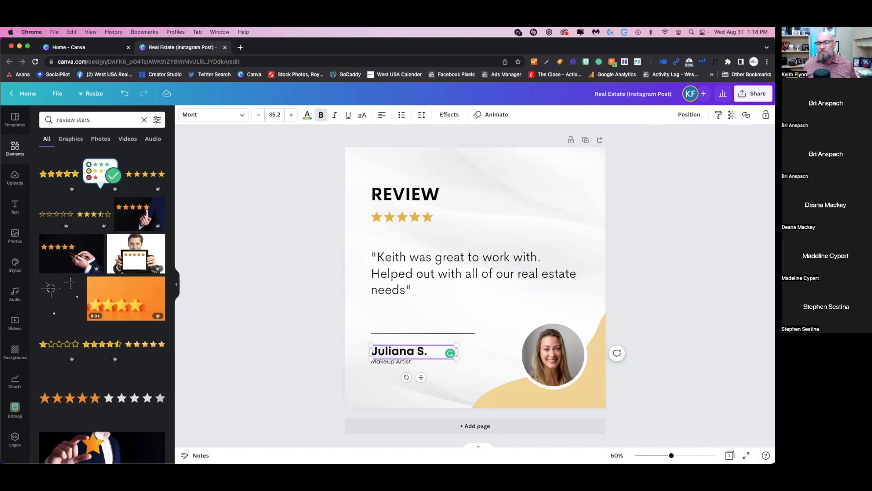
- Replace the 'Makeup Artist' subtitle with 'NEW HOME OWNER' on a single line
left_click(414, 364)
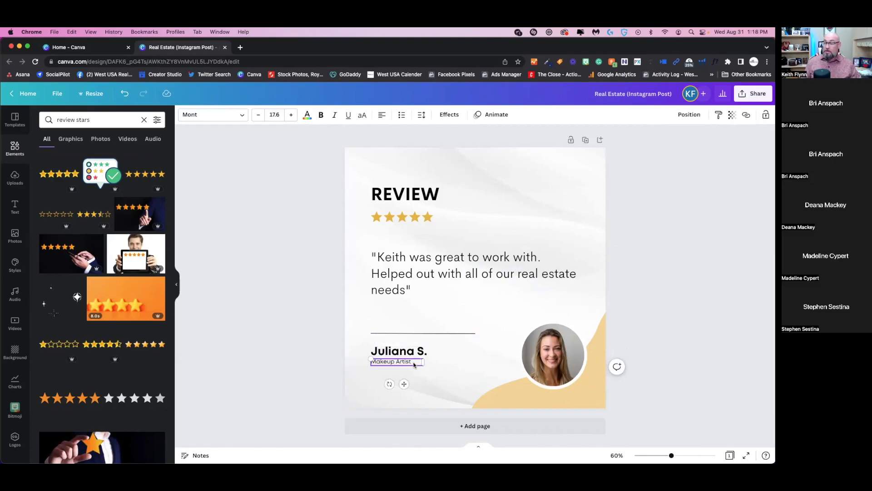
double_click(413, 364)
type("NEW HOME O")
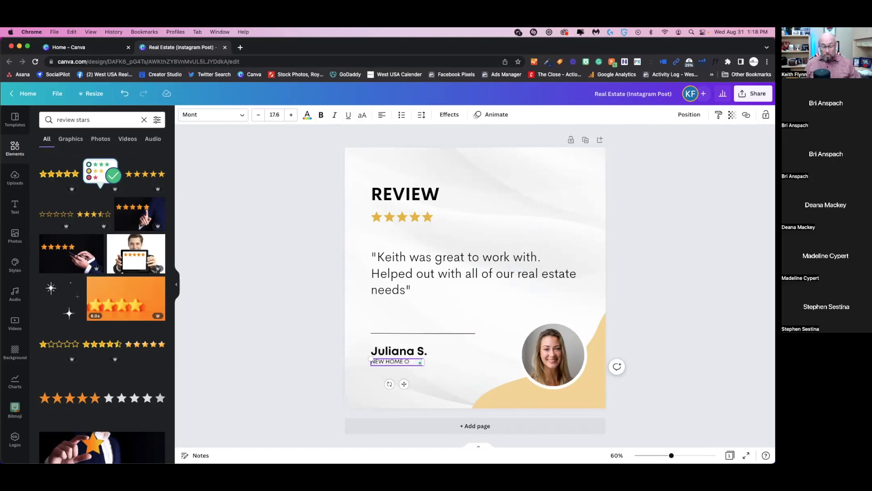
type("WBER")
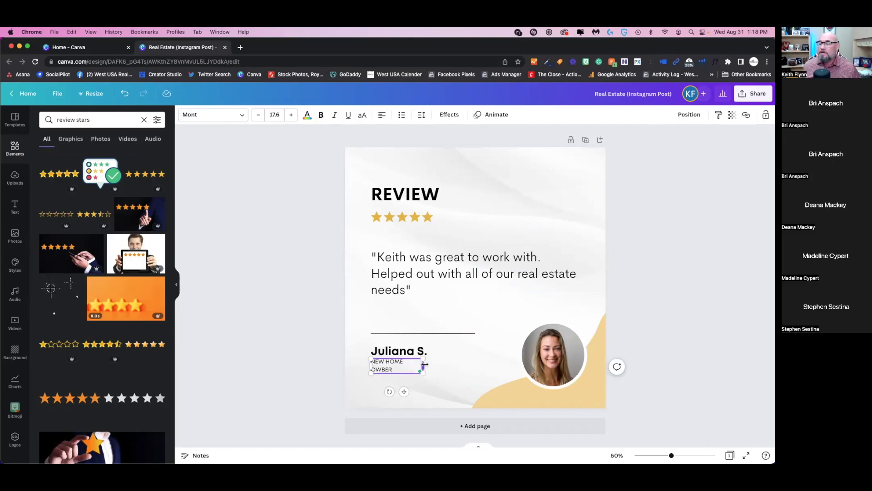
left_click_drag(423, 366, 431, 362)
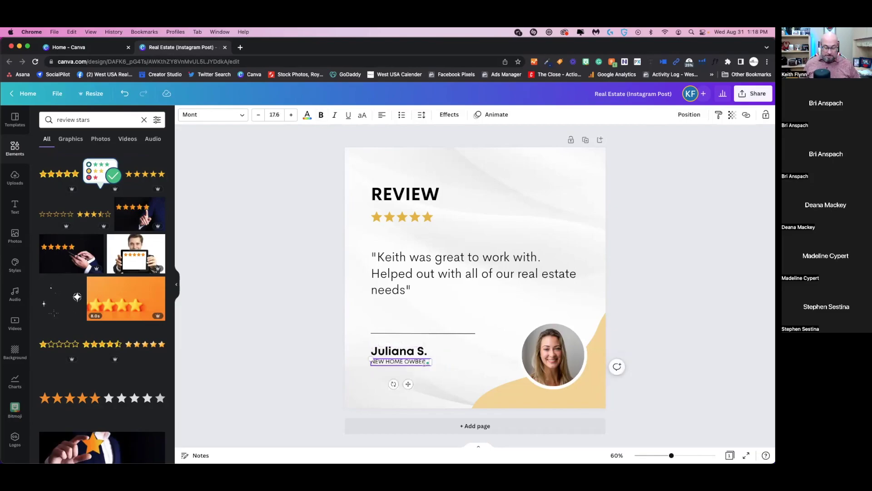
key("BackSpace")
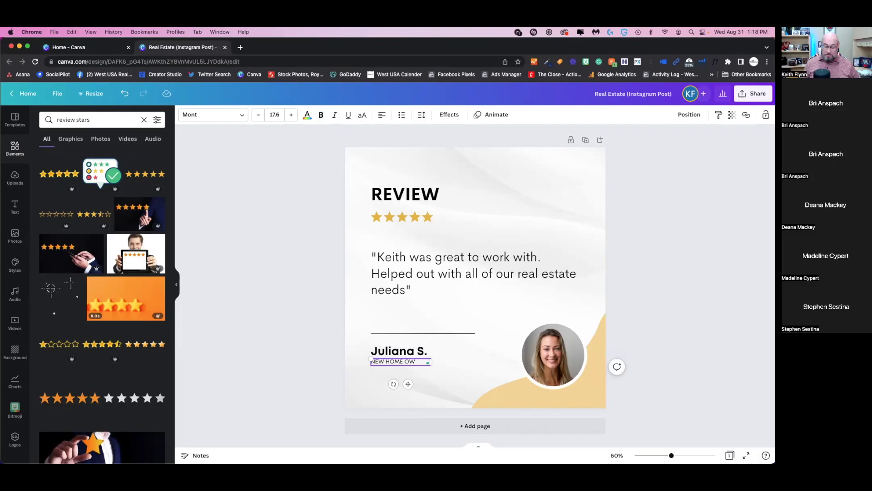
type("NER")
left_click(461, 358)
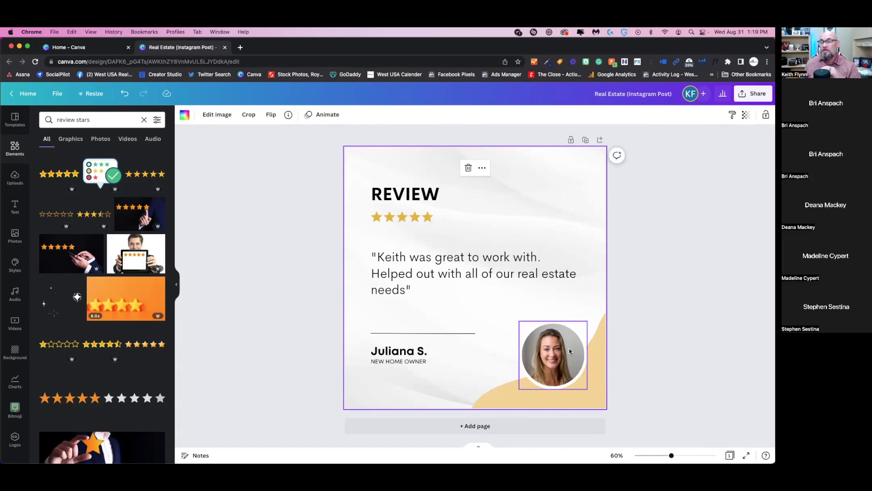
- Finish repositioning the profile photo and browse the full Frames collection in Elements
double_click(568, 348)
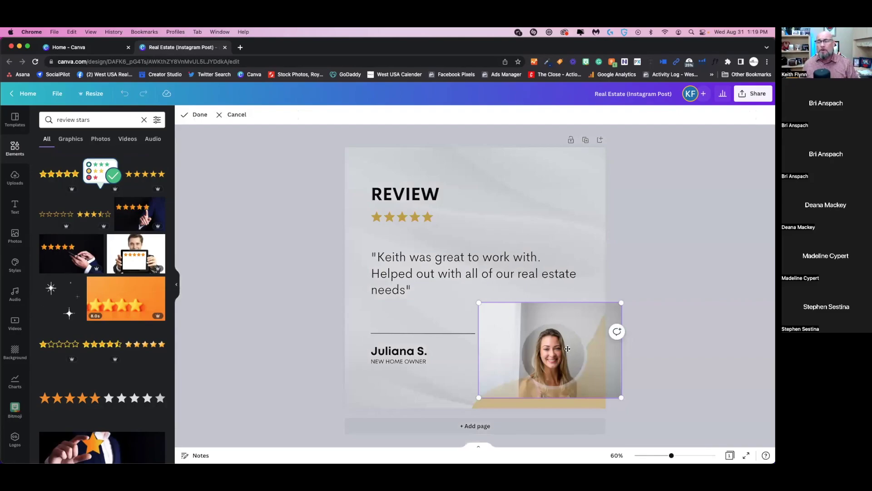
key("Return")
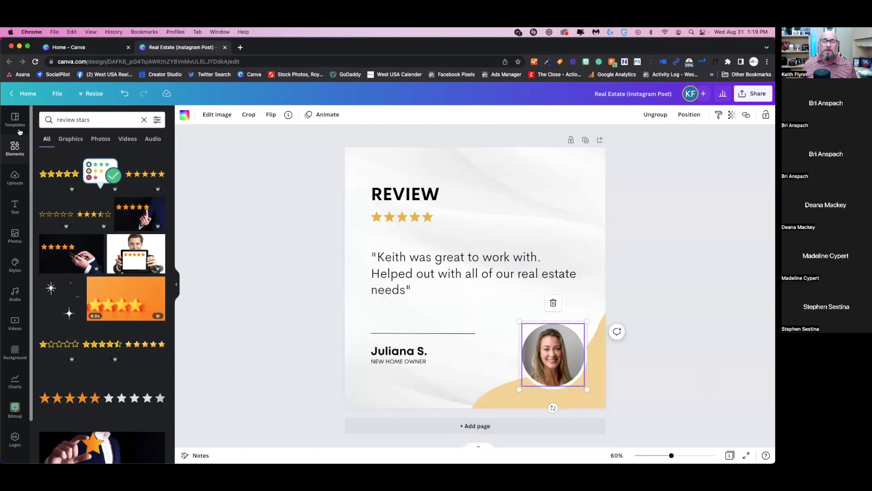
left_click(14, 151)
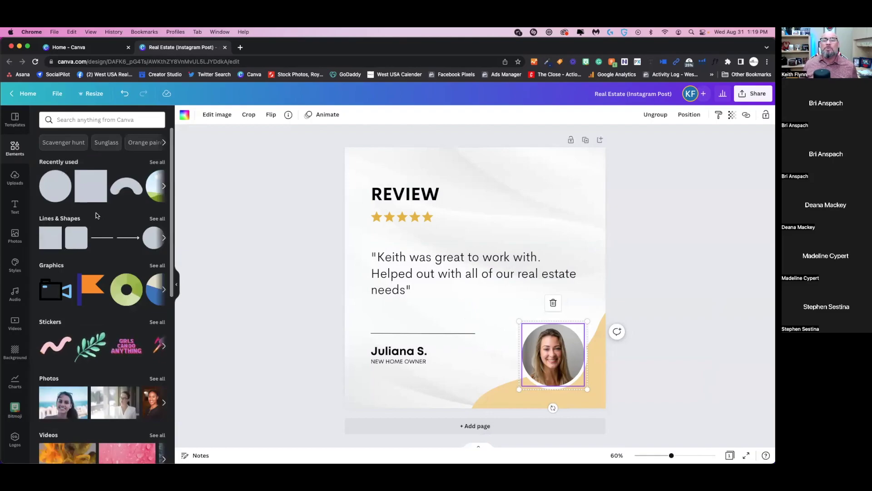
scroll(120, 260, "down", 1)
scroll(119, 260, "down", 10)
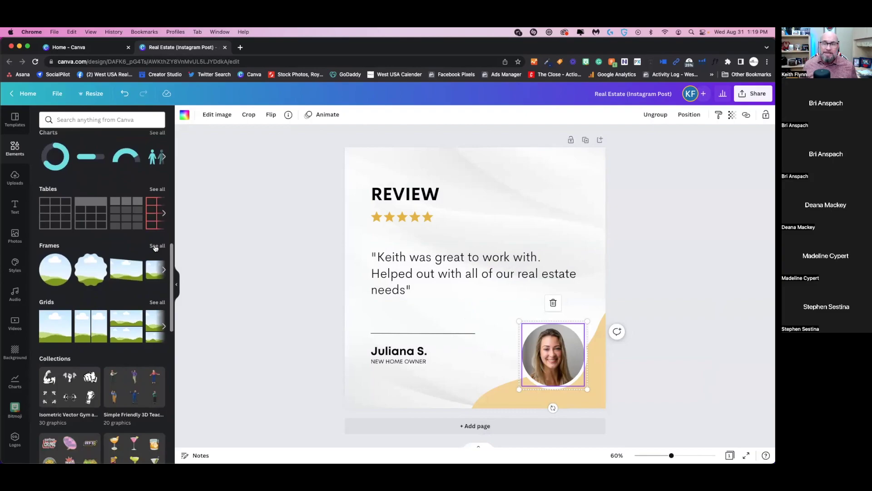
left_click(155, 246)
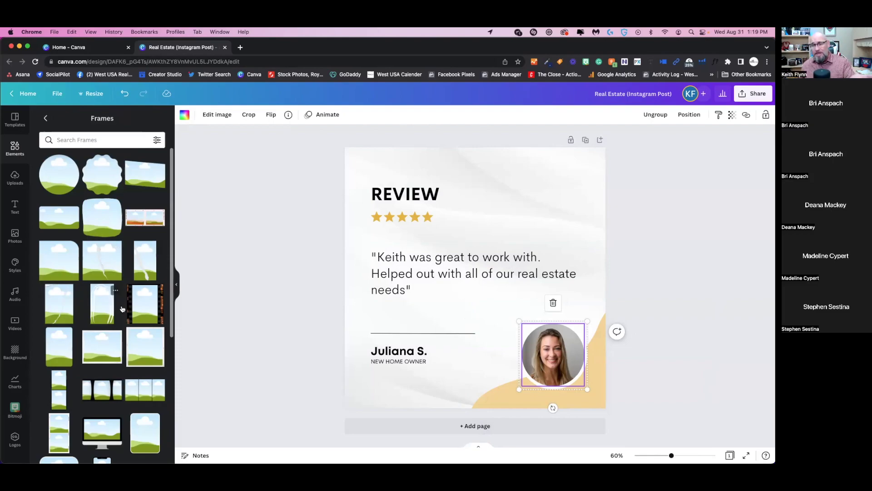
scroll(120, 293, "down", 5)
scroll(122, 309, "down", 1)
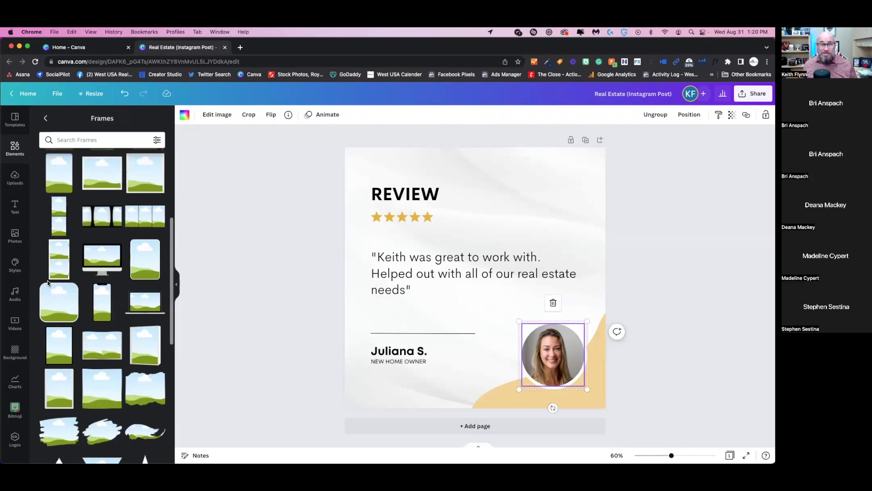
scroll(47, 284, "down", 1)
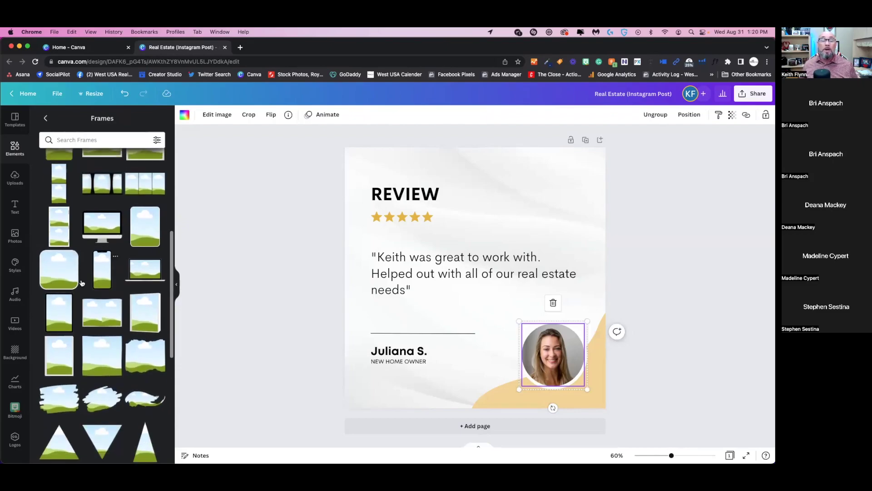
scroll(81, 283, "up", 1)
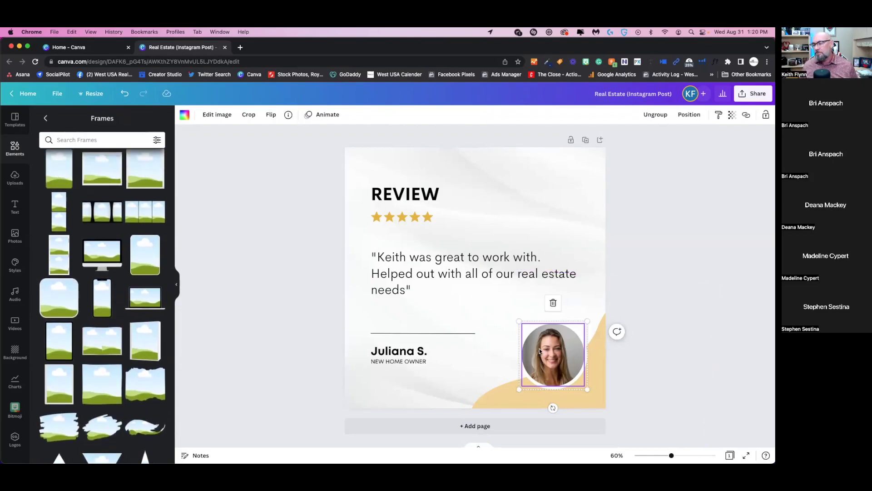
scroll(125, 267, "up", 2)
scroll(124, 267, "up", 5)
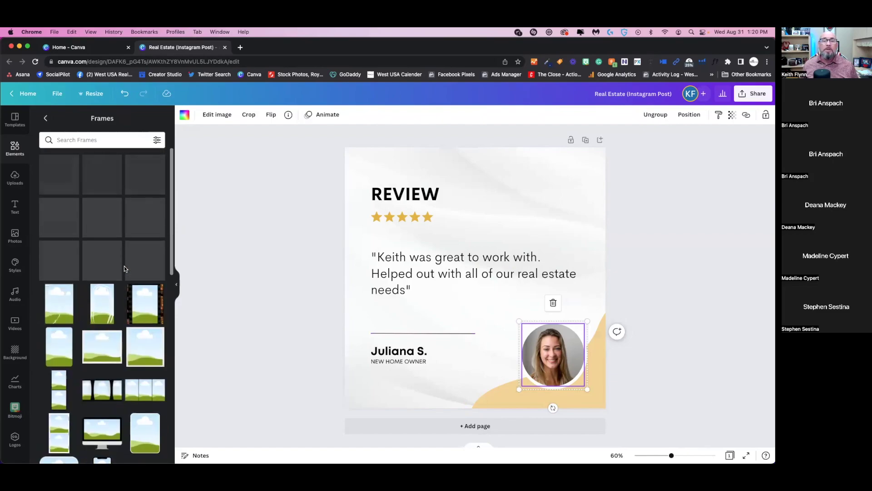
- Delete the portrait from the circular frame, leaving the frame empty
double_click(551, 354)
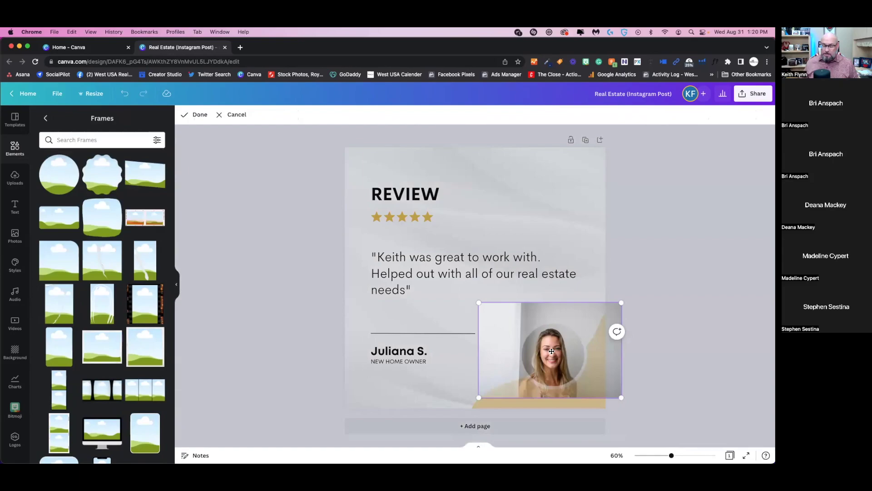
key("Delete")
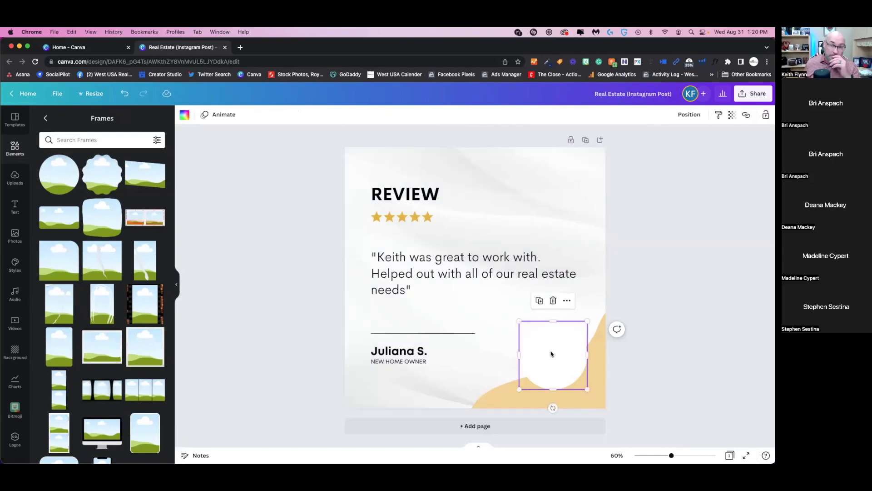
left_click(15, 177)
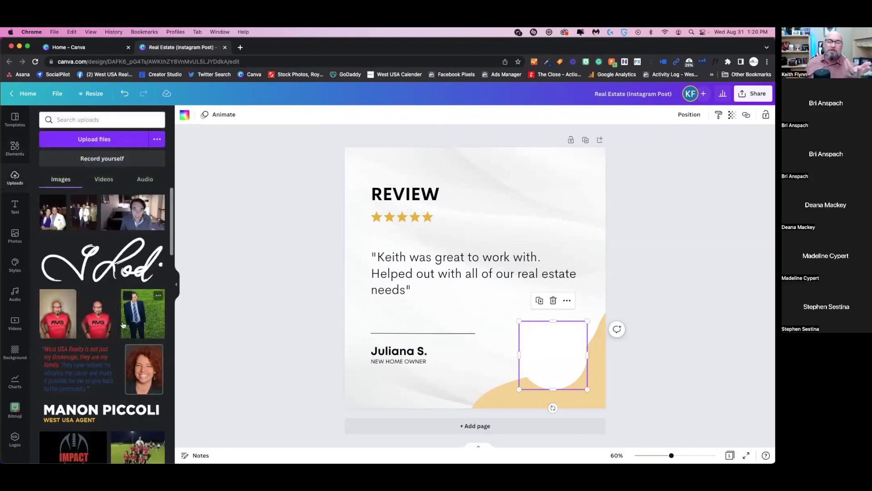
- Try the man's uploaded photo on the post, undo it, then reposition the circle portrait
scroll(123, 324, "down", 10)
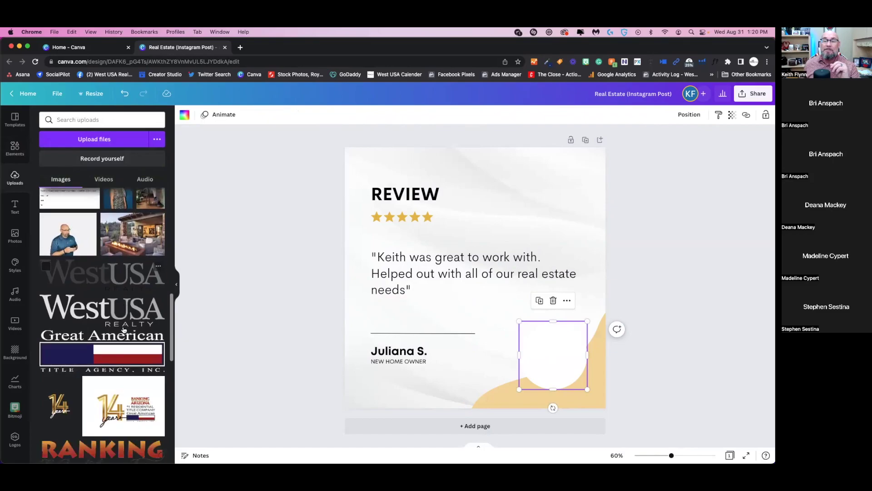
scroll(123, 329, "down", 15)
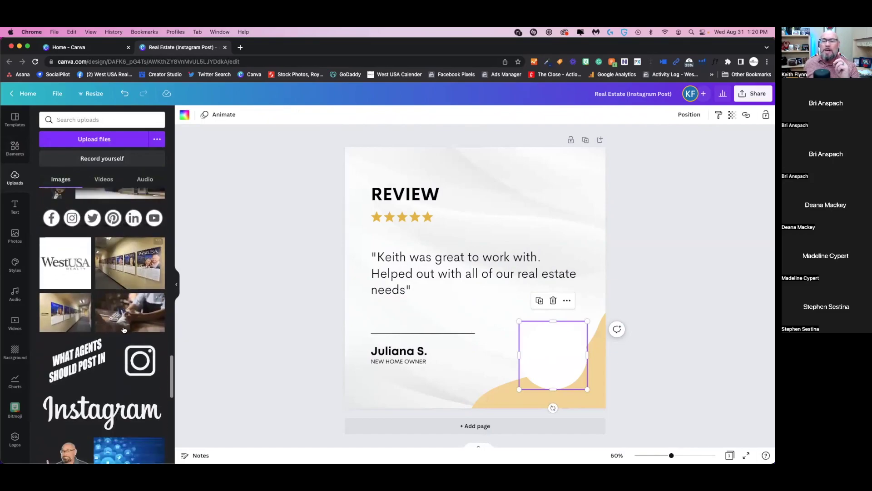
scroll(124, 329, "down", 10)
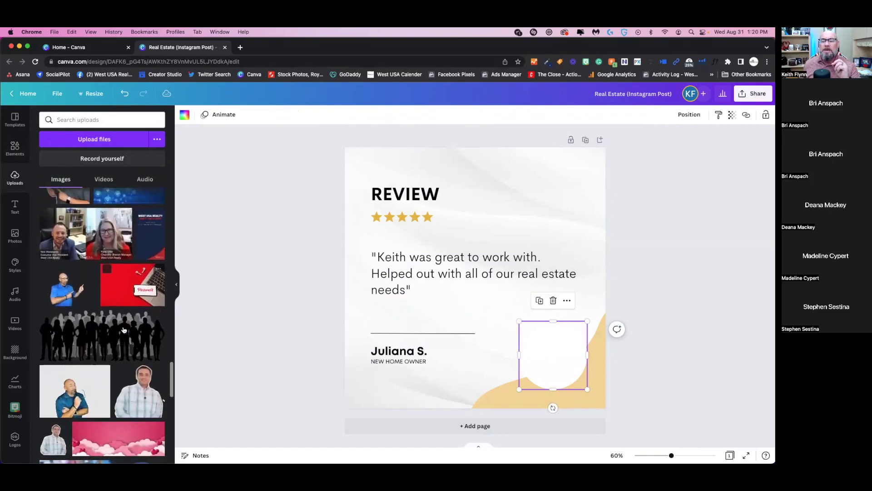
scroll(124, 329, "down", 10)
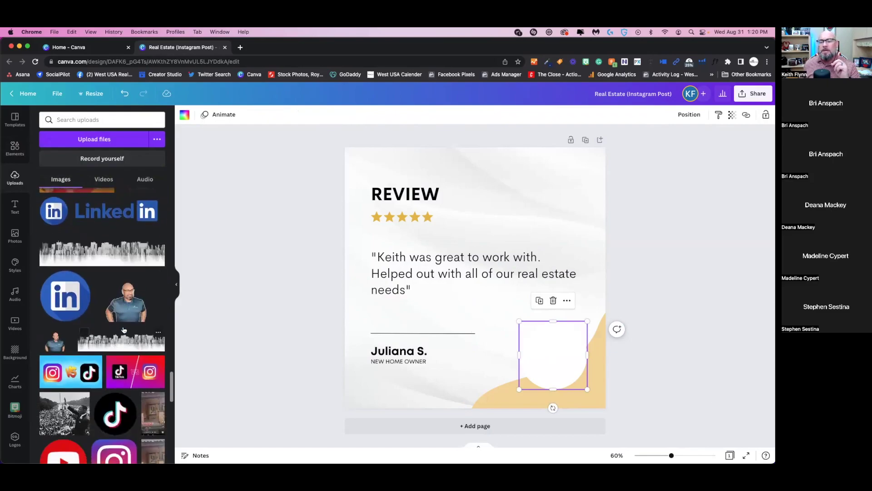
left_click(129, 298)
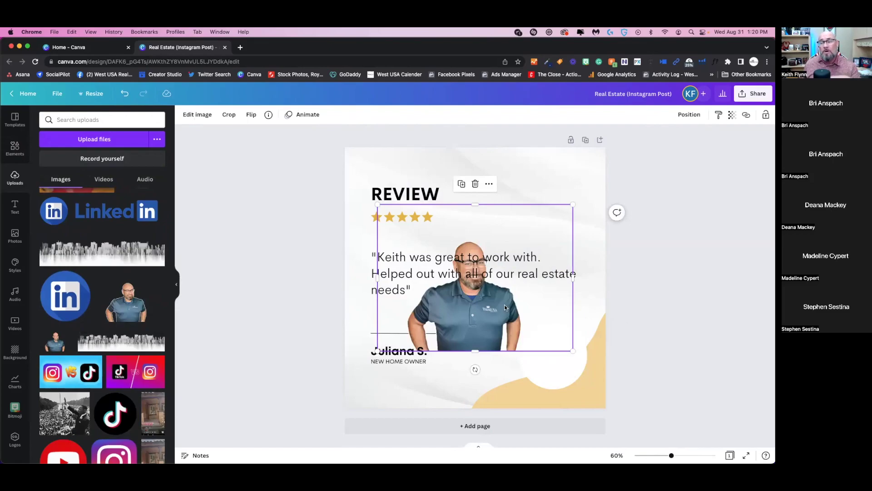
left_click_drag(505, 308, 452, 357)
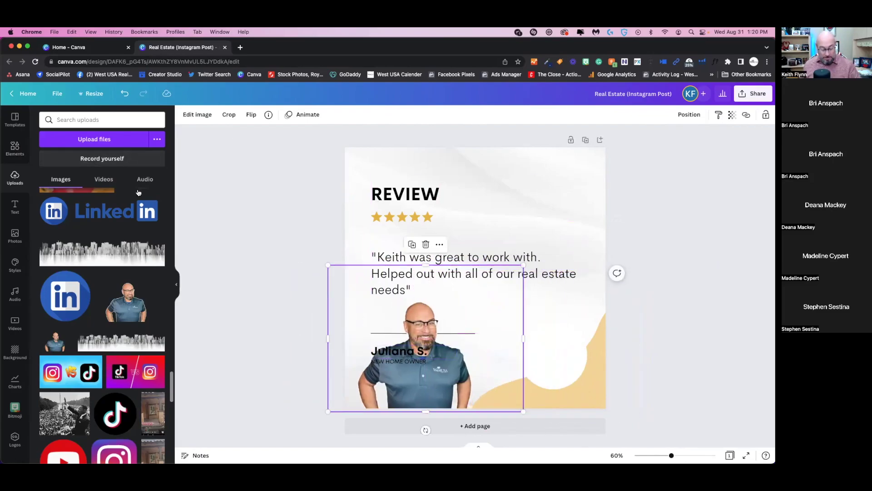
key("super+z")
key("super+z")
key("super+z")
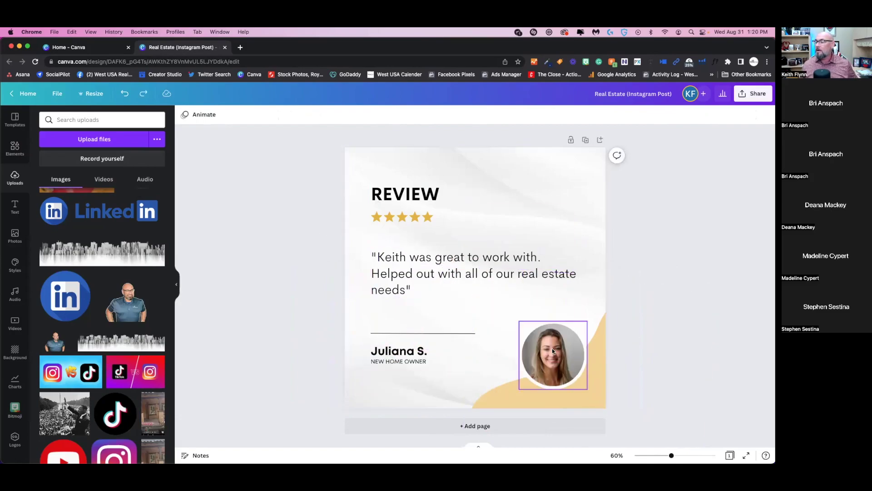
double_click(552, 348)
left_click_drag(554, 349, 563, 358)
- Delete the portrait and place a new 405 by 405 circle frame at the lower right
key("Delete")
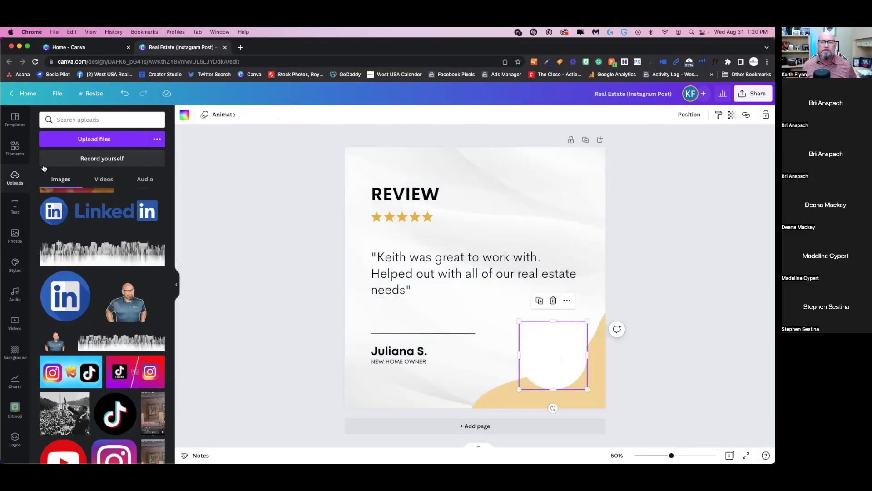
left_click(15, 147)
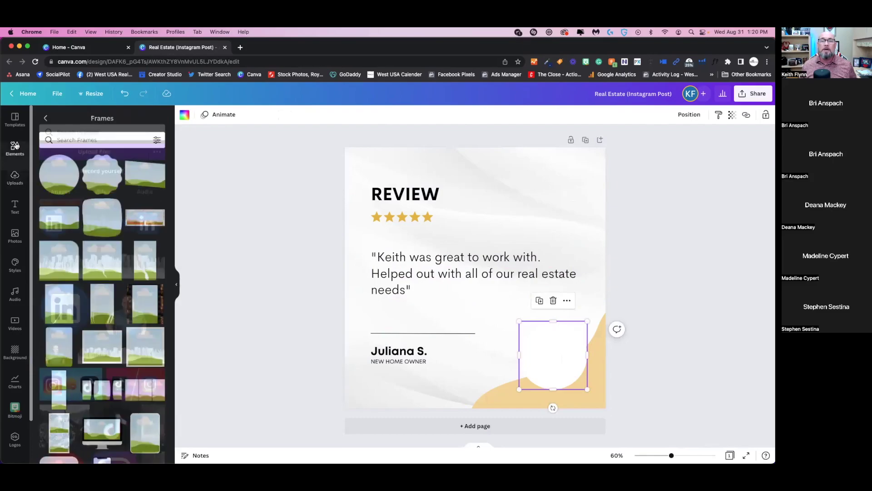
left_click(55, 175)
left_click_drag(436, 286, 544, 354)
left_click_drag(475, 256, 522, 324)
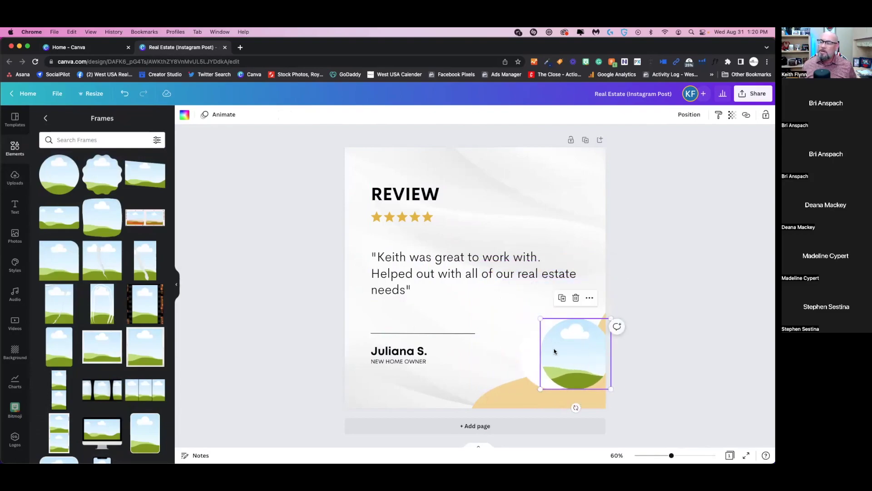
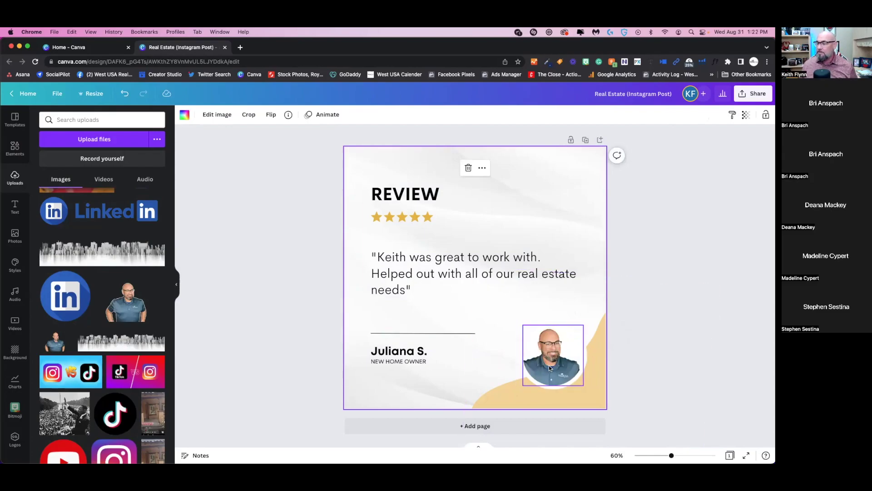
- Select the man's round headshot and browse the uploaded photos for a replacement
left_click(552, 367)
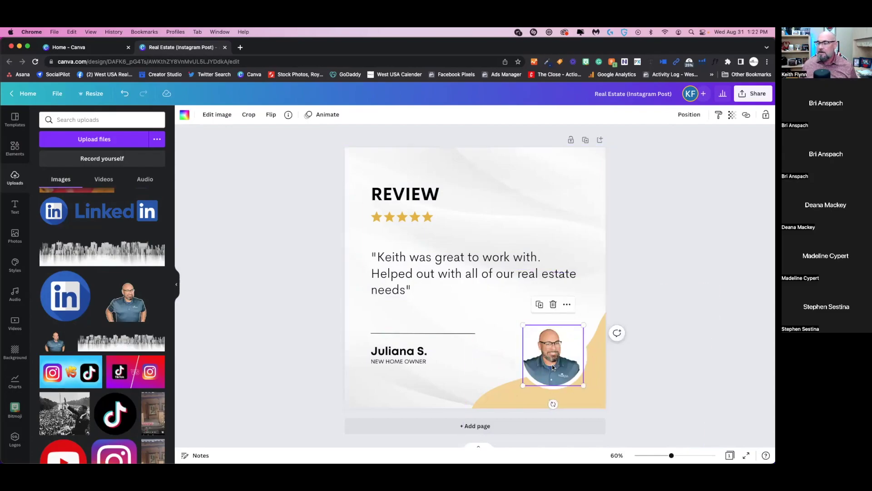
scroll(100, 366, "down", 15)
scroll(100, 366, "down", 15)
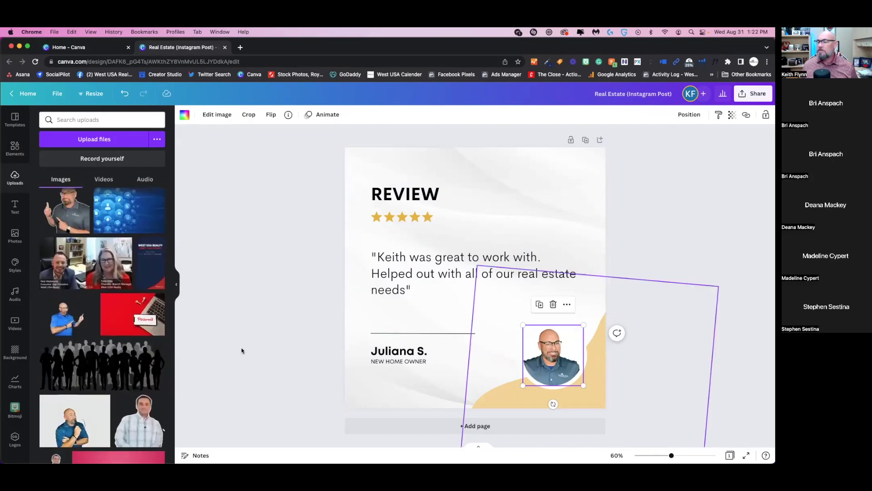
scroll(94, 343, "down", 3)
scroll(93, 343, "down", 15)
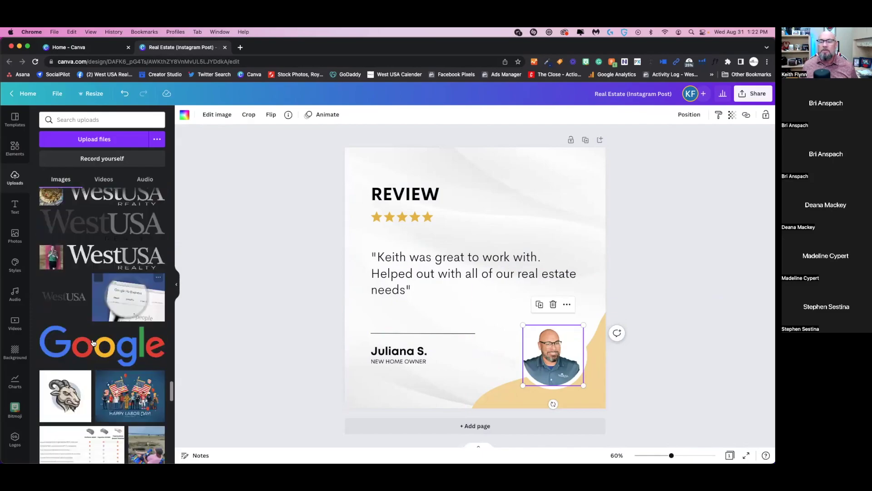
scroll(94, 342, "down", 15)
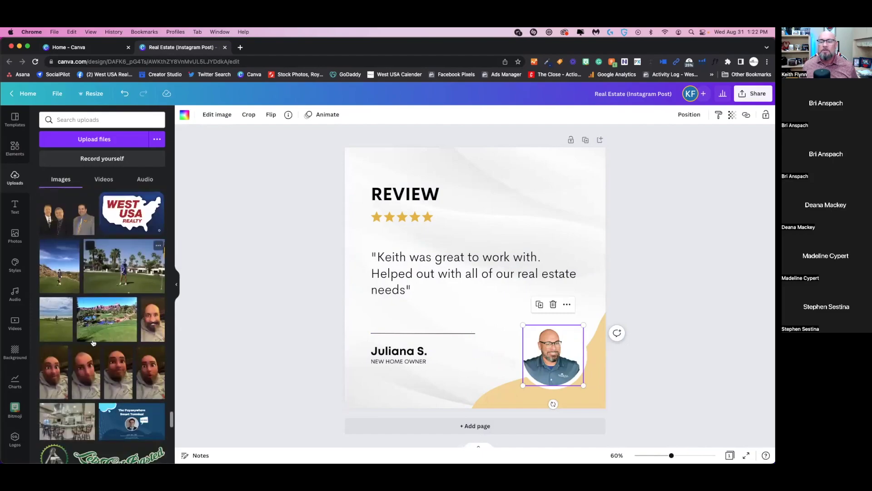
scroll(93, 343, "down", 10)
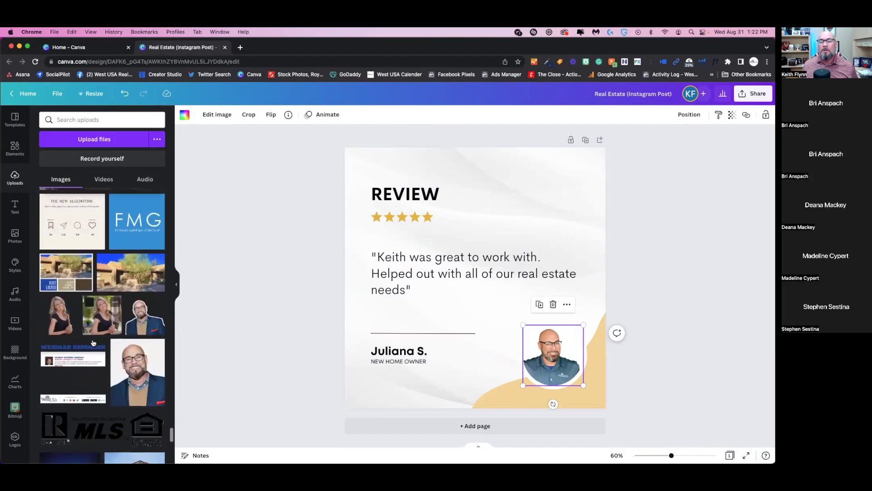
- Swap the man's headshot in the circle frame for the blonde woman's portrait, enlarged and centred on her face
double_click(547, 352)
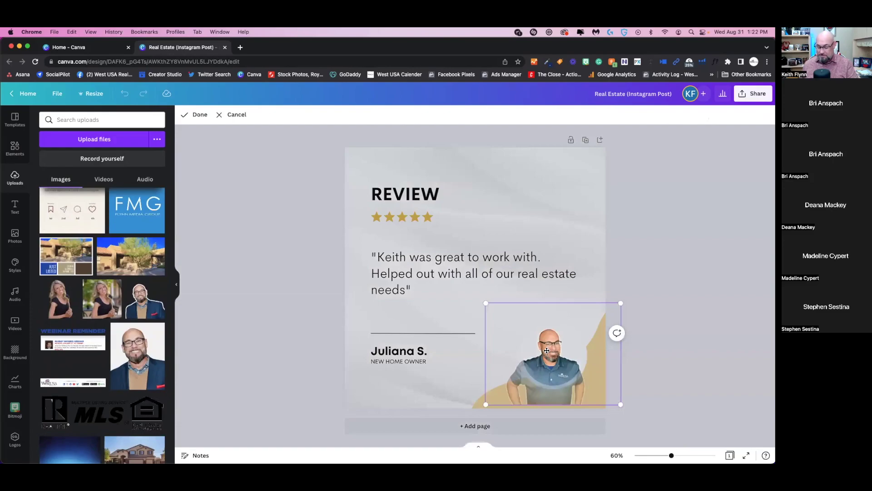
key("Delete")
left_click(104, 300)
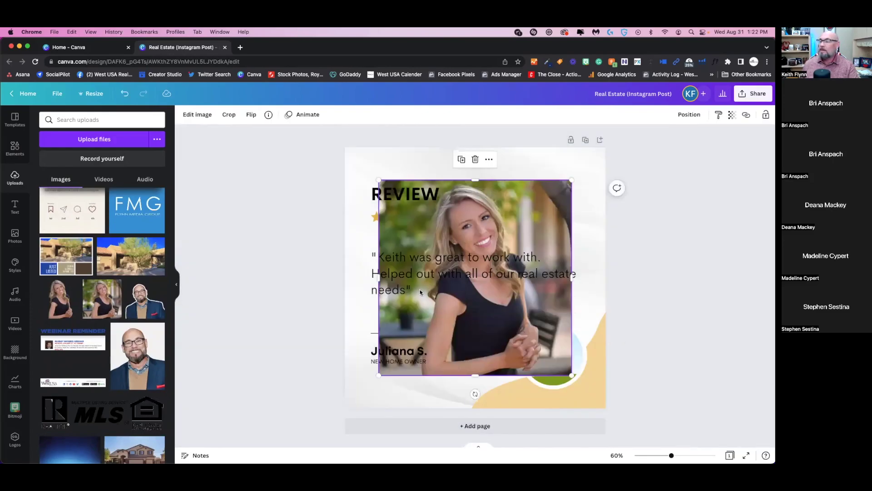
left_click_drag(470, 315, 543, 378)
double_click(563, 345)
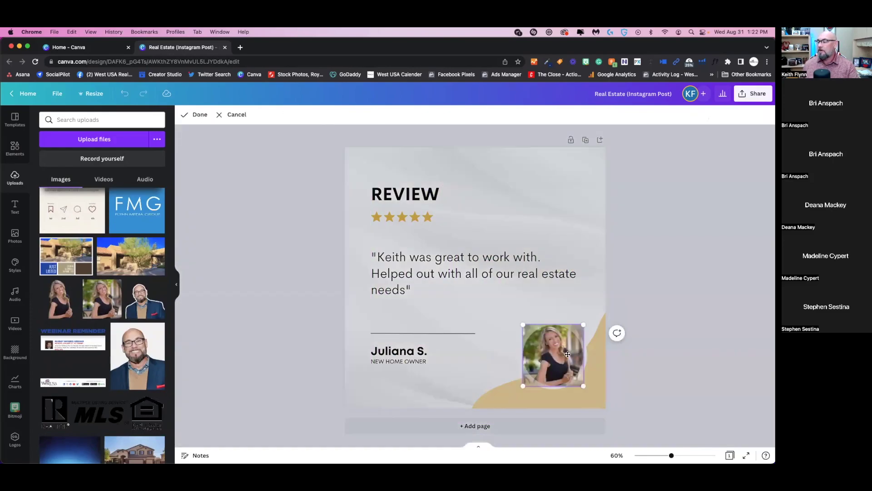
left_click_drag(618, 288, 634, 274)
left_click_drag(552, 360, 527, 408)
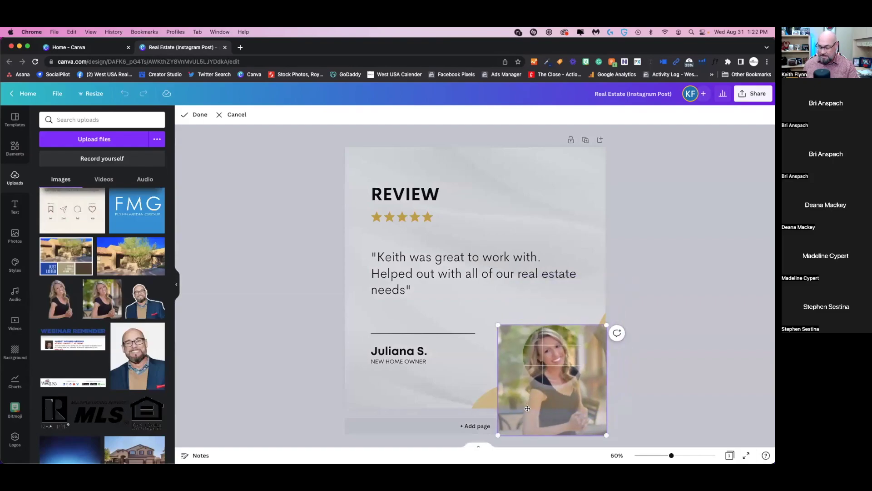
key("Return")
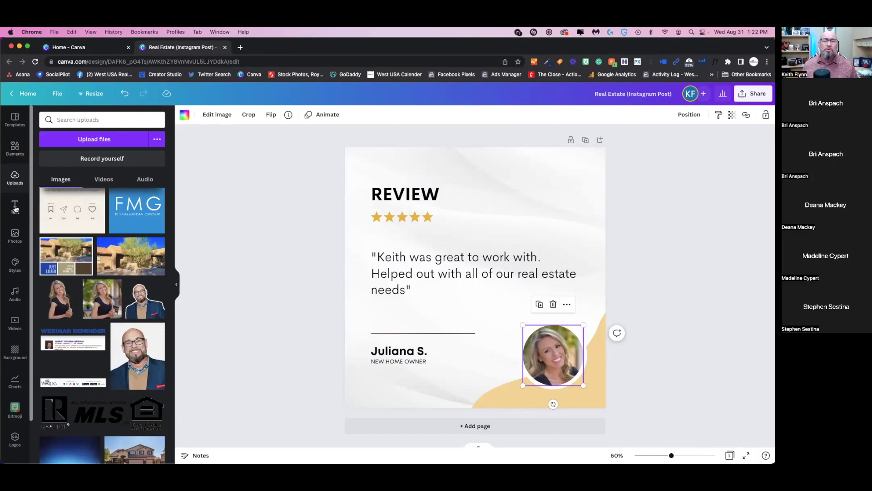
- Add a subheading with the agent's name and place it just below the round portrait
left_click(15, 204)
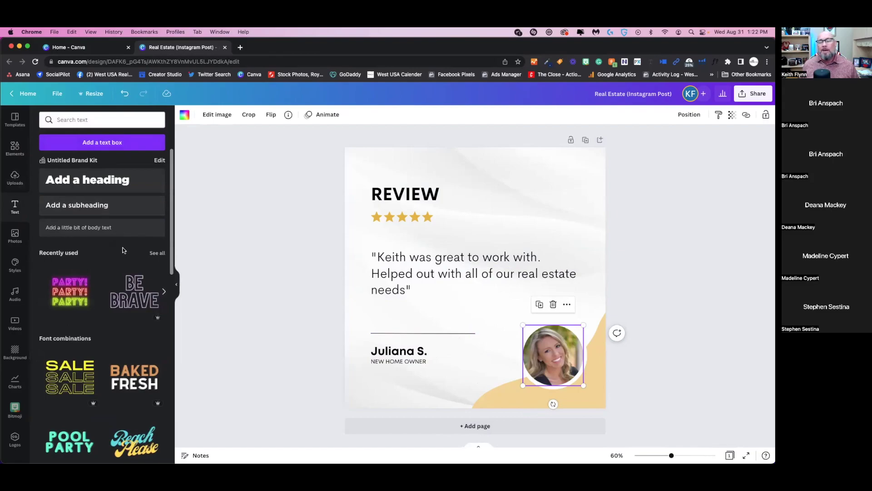
scroll(117, 249, "down", 3)
scroll(117, 250, "down", 7)
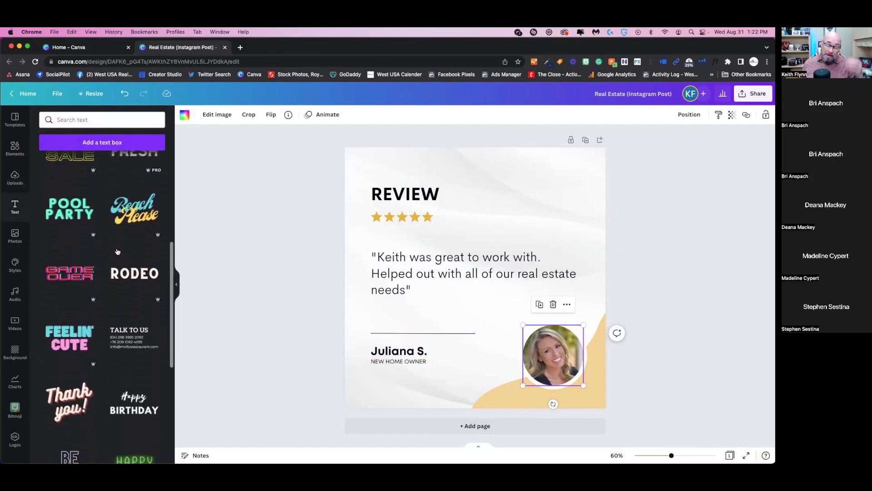
scroll(117, 251, "down", 1)
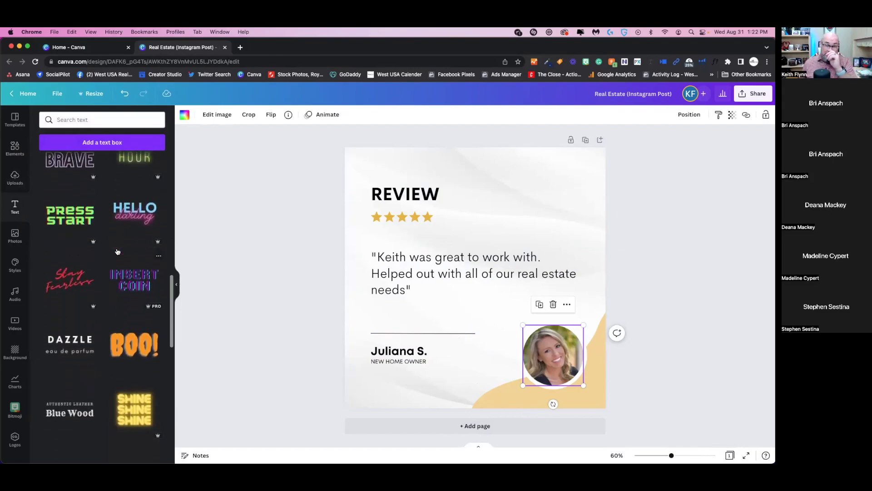
scroll(117, 251, "down", 4)
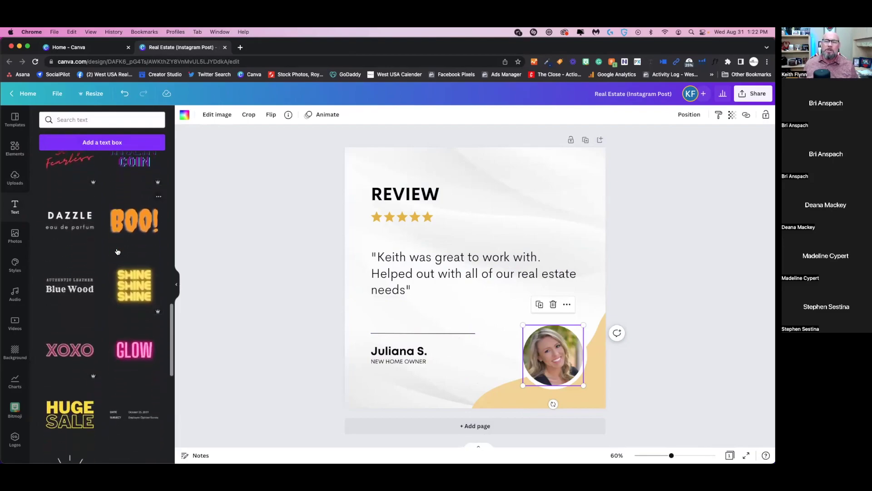
scroll(117, 251, "down", 9)
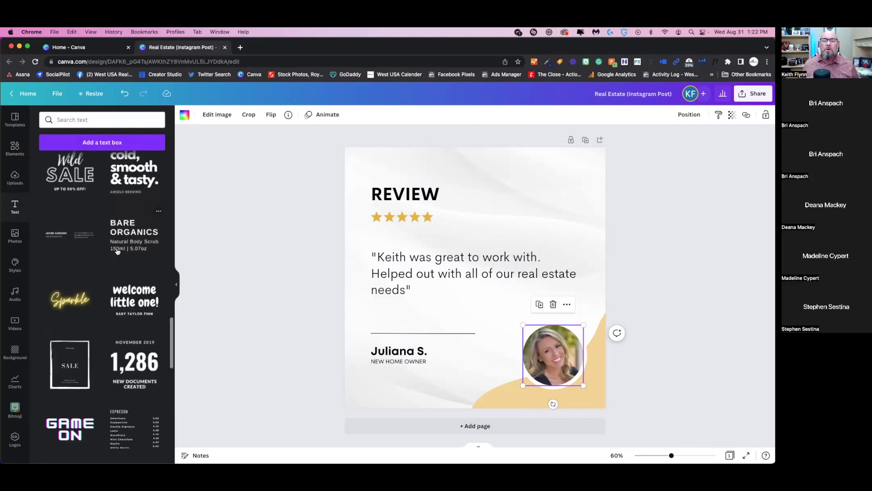
scroll(113, 260, "up", 20)
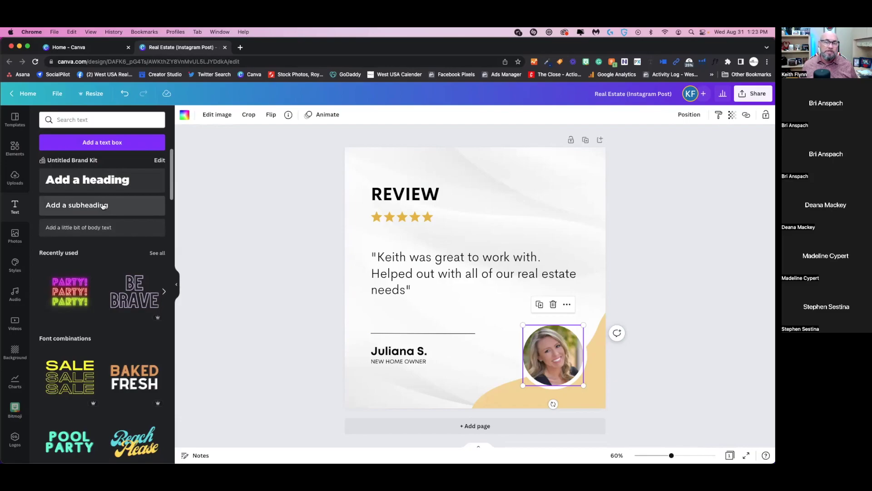
left_click(103, 206)
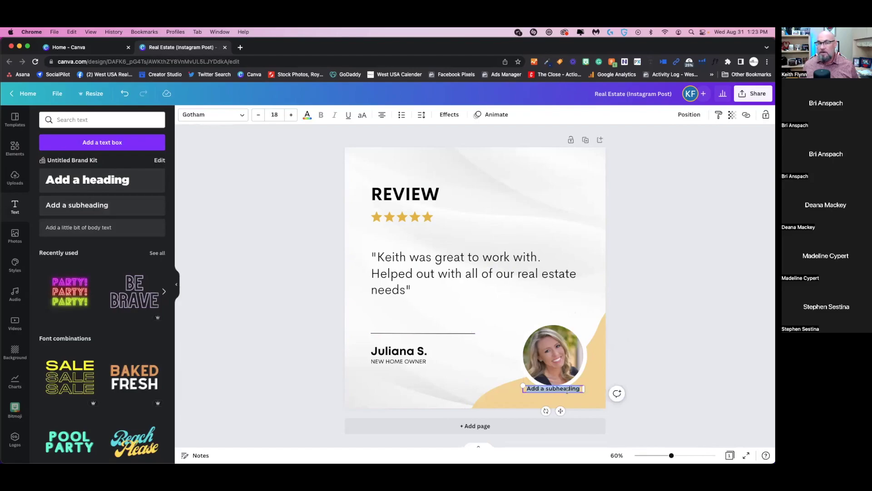
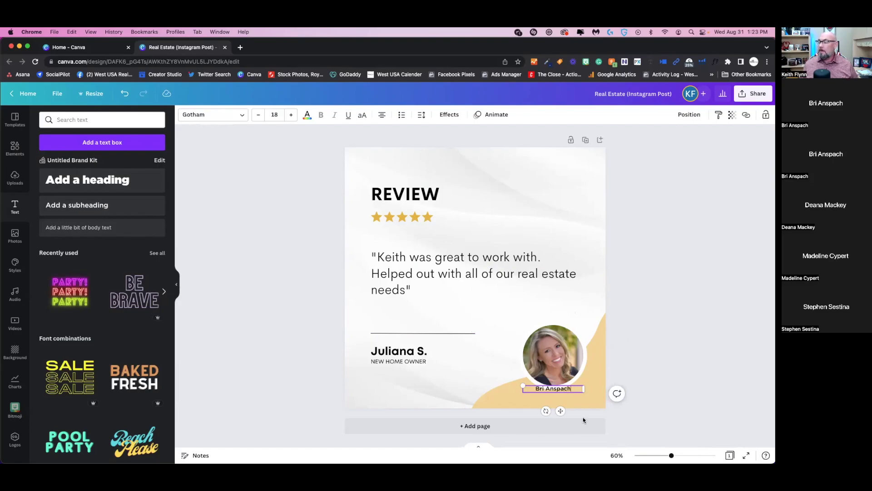
mouse_move(560, 410)
left_mouse_down()
mouse_move(513, 380)
mouse_move(533, 340)
mouse_move(559, 325)
mouse_move(568, 415)
left_mouse_up()
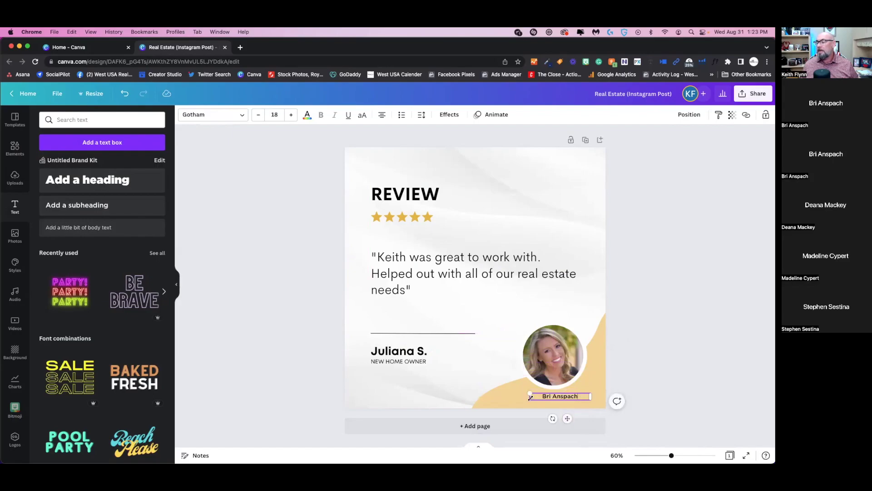
- Enlarge the round portrait slightly and nudge it into position
left_click(497, 396)
left_click(549, 336)
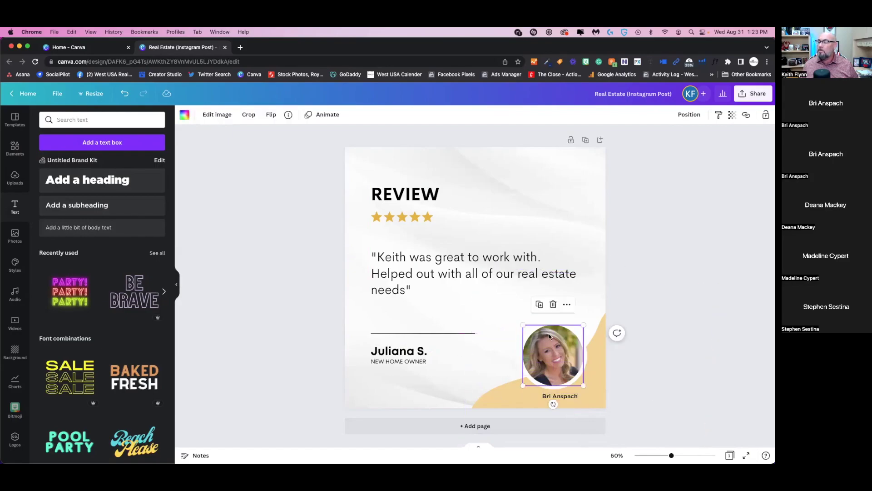
left_click_drag(524, 326, 512, 314)
left_click_drag(561, 349, 568, 353)
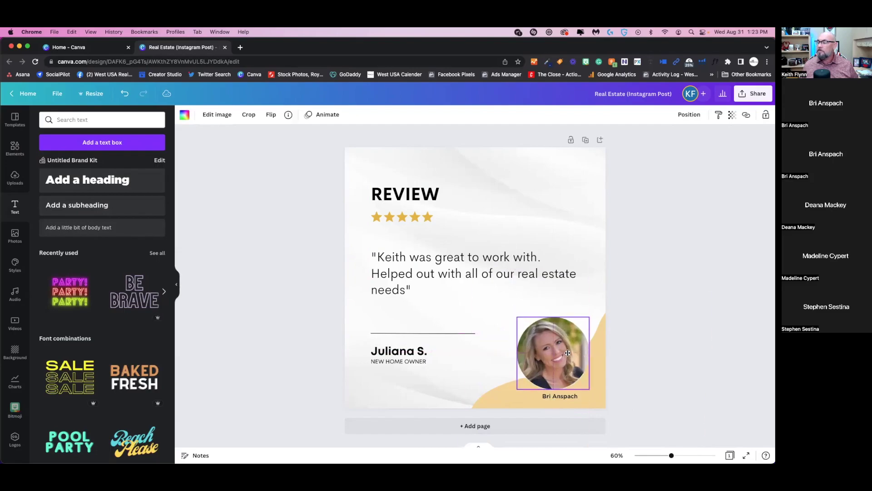
left_click(695, 276)
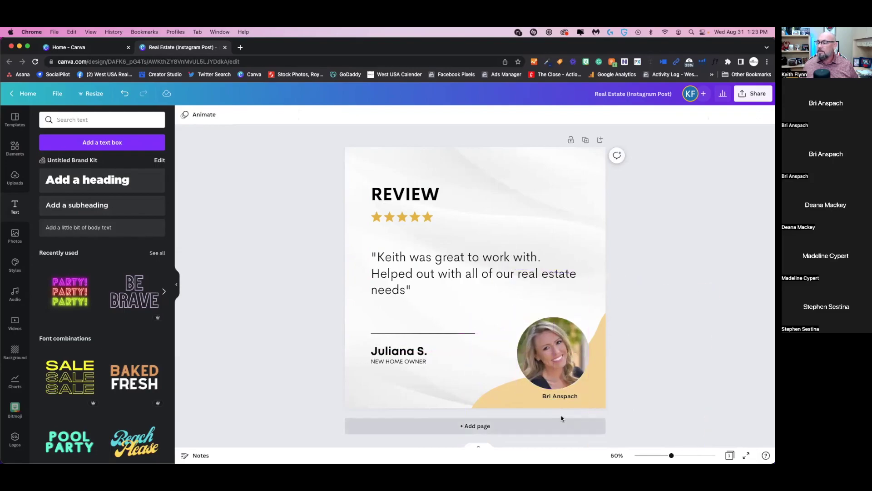
- Centre the agent's name caption just beneath the round portrait
left_click(560, 397)
left_click_drag(557, 397, 550, 399)
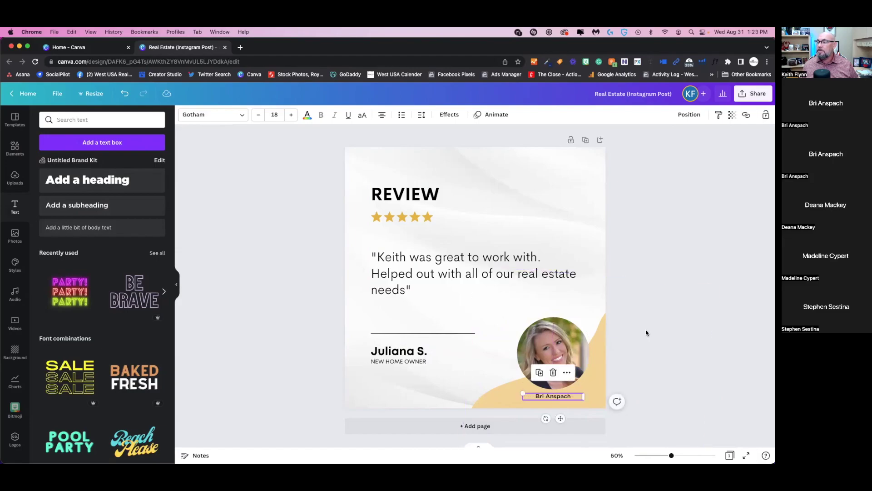
left_click(648, 330)
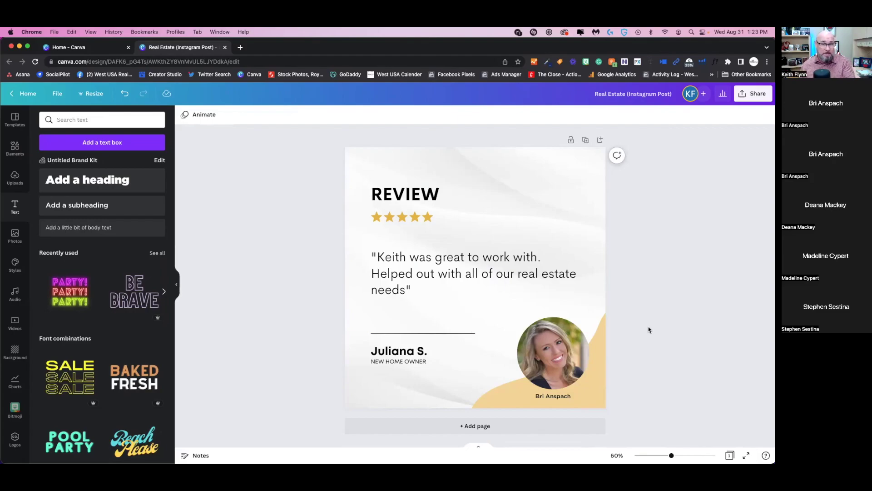
left_click(563, 397)
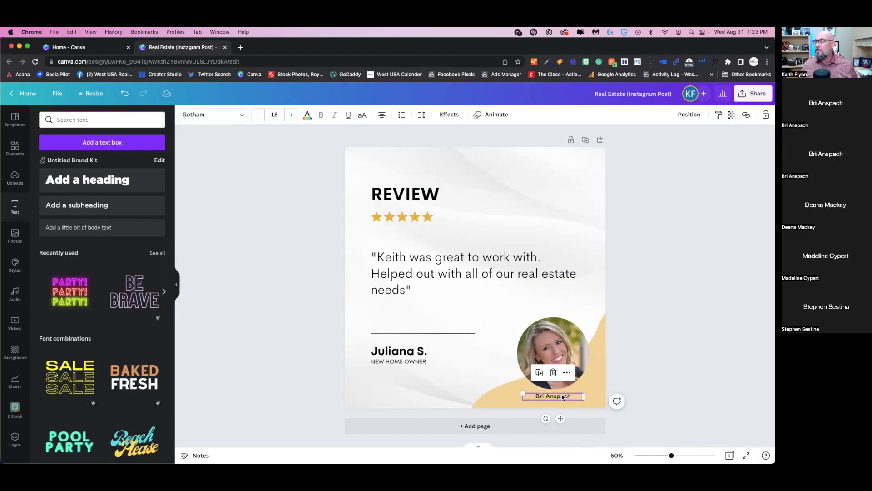
left_click_drag(560, 418, 562, 416)
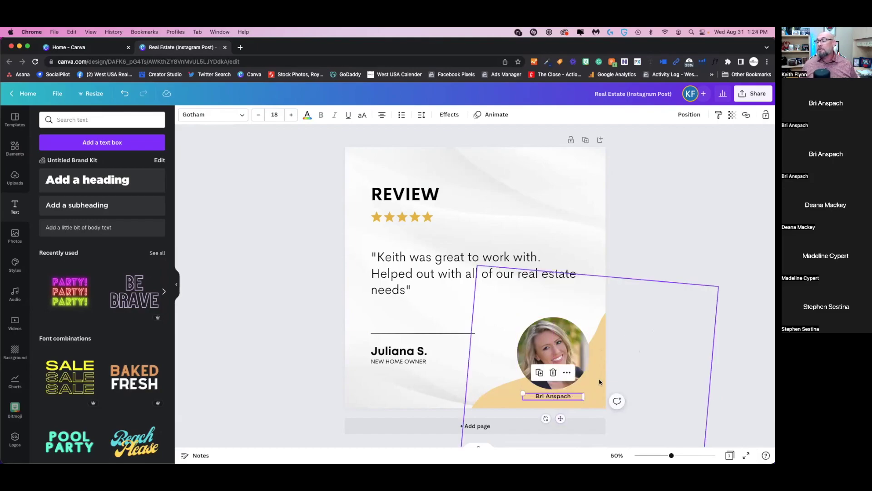
left_click(630, 320)
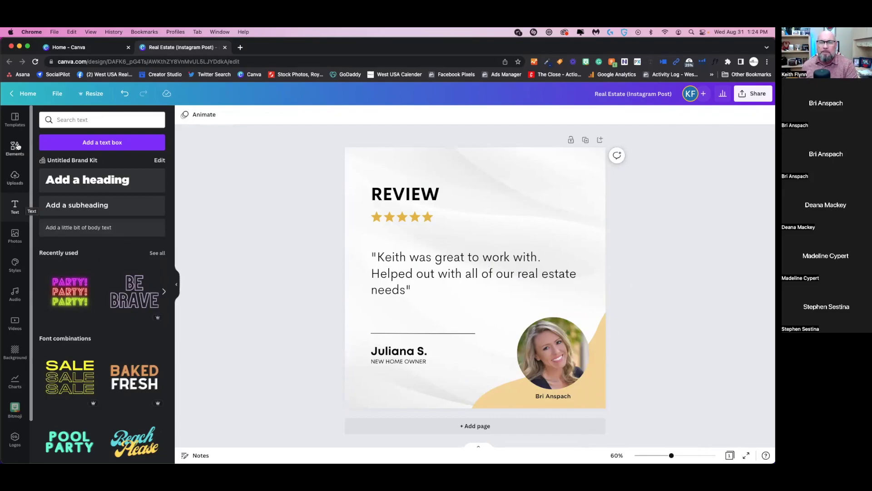
- Add the WestUSA Realty logo from the uploaded images to the design
left_click(15, 176)
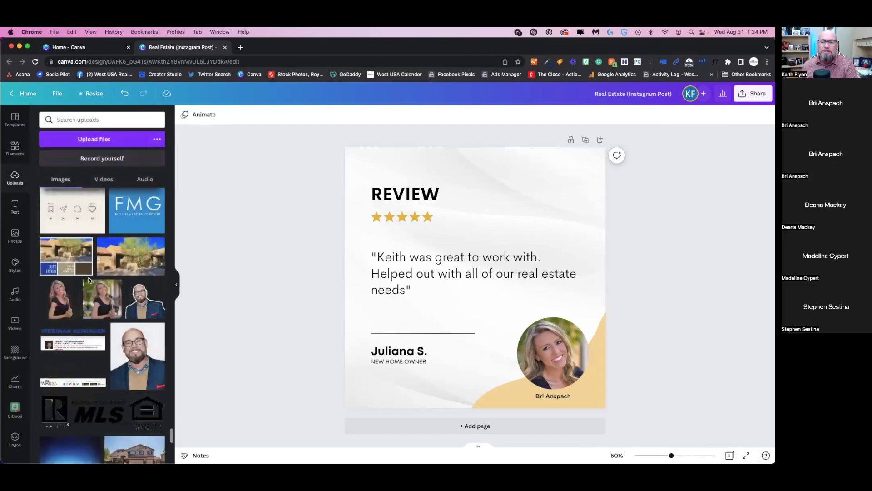
scroll(91, 281, "down", 4)
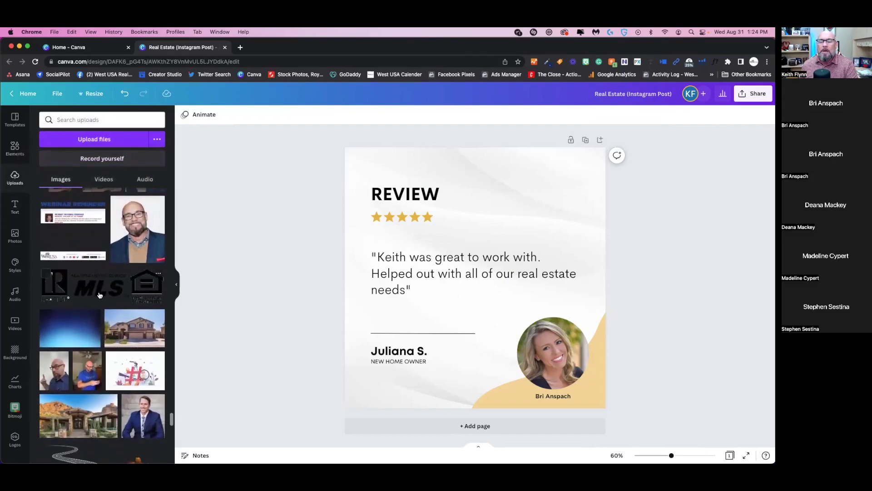
scroll(92, 282, "down", 5)
scroll(109, 286, "down", 15)
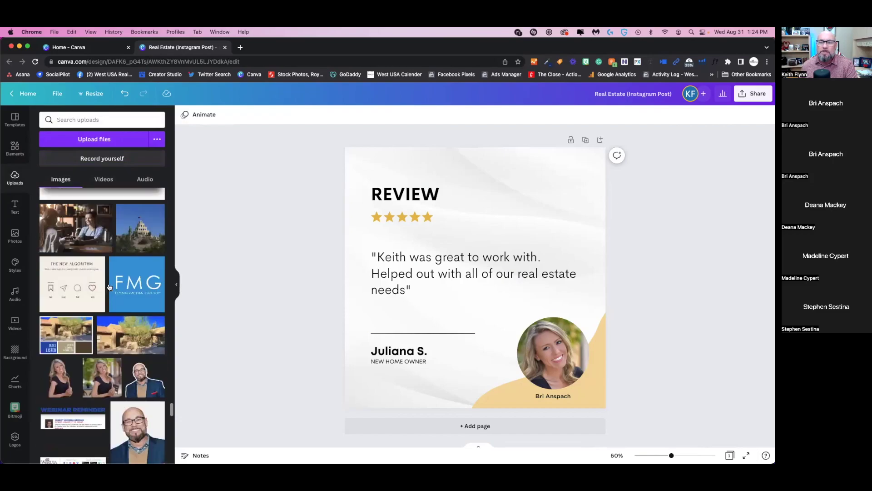
scroll(109, 287, "up", 10)
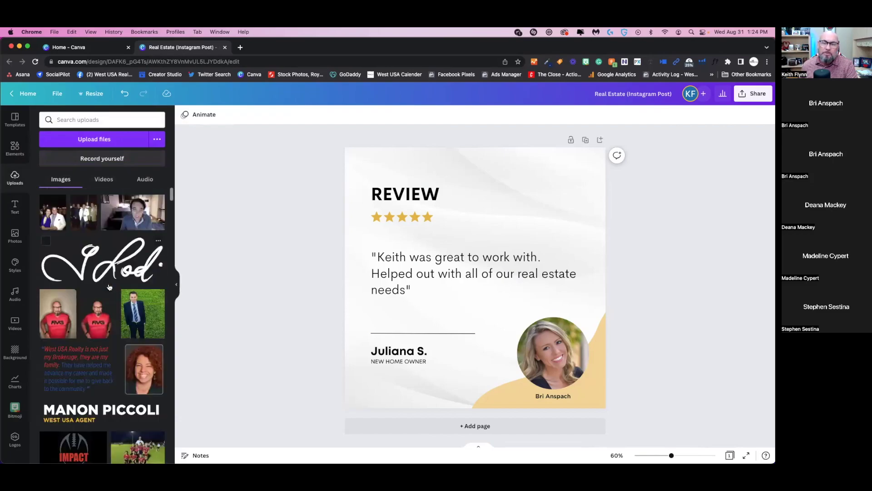
scroll(109, 286, "down", 5)
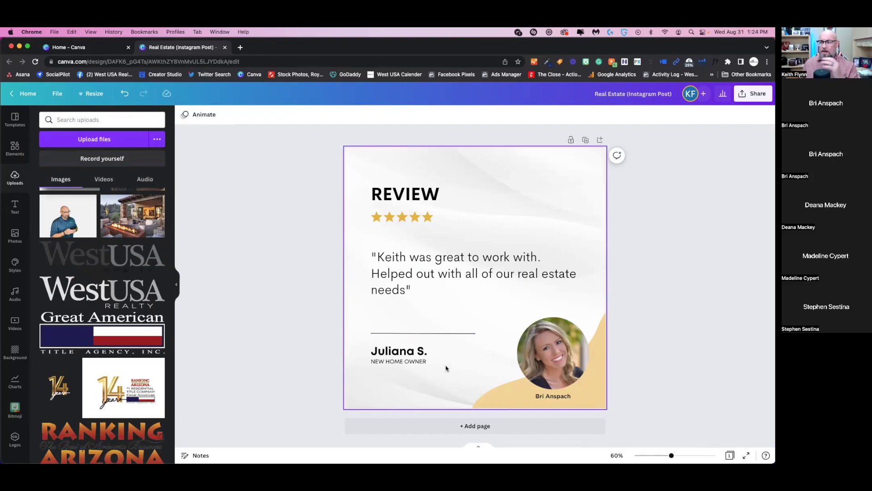
left_click(106, 255)
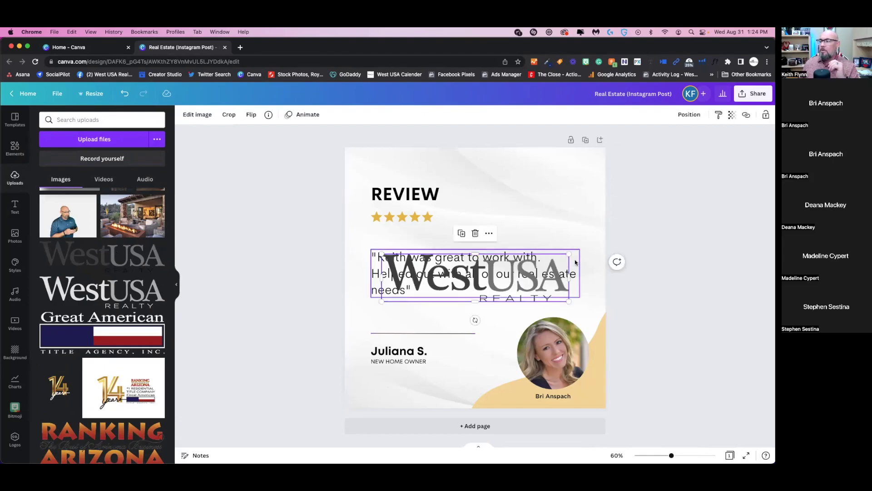
- Shrink the logo and set it in the bottom-left corner under the new home owner caption
left_click_drag(570, 254, 485, 276)
left_click_drag(436, 295, 413, 399)
left_click_drag(459, 379, 411, 391)
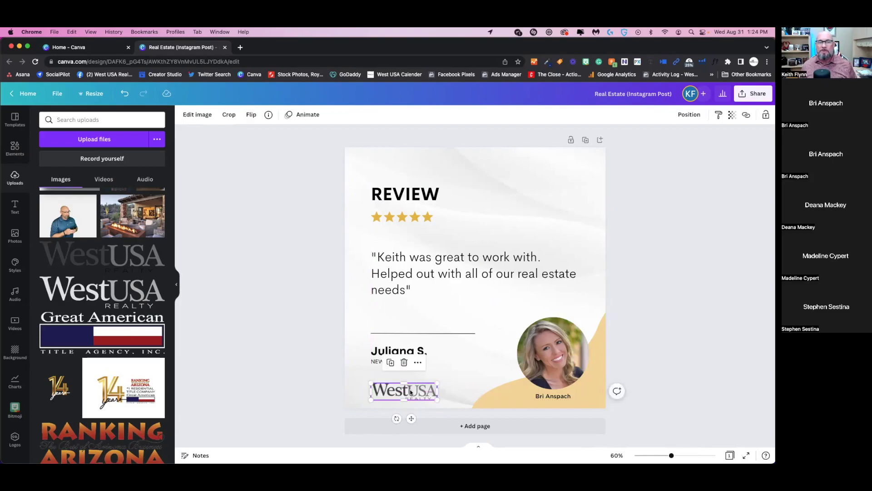
mouse_move(411, 392)
left_mouse_down()
mouse_move(467, 357)
mouse_move(402, 385)
mouse_move(553, 386)
mouse_move(549, 301)
mouse_move(462, 208)
mouse_move(442, 251)
mouse_move(451, 239)
mouse_move(400, 233)
mouse_move(410, 233)
mouse_move(410, 387)
left_mouse_up()
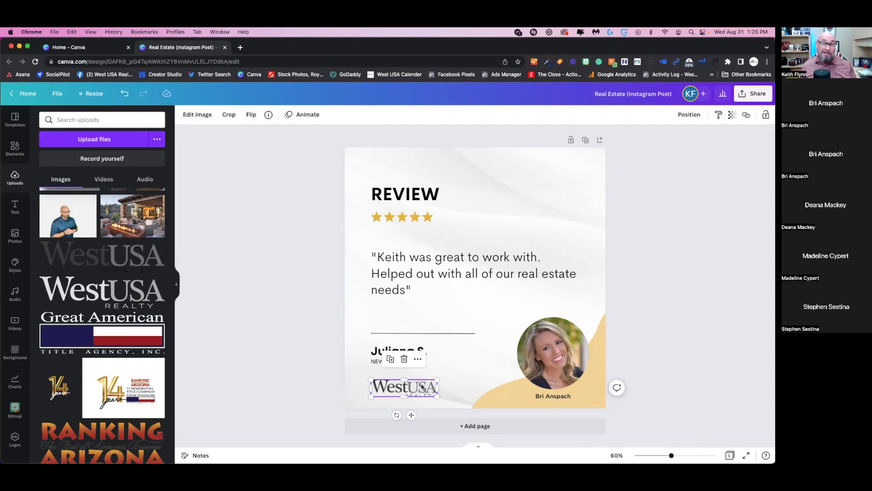
left_click_drag(415, 386, 415, 388)
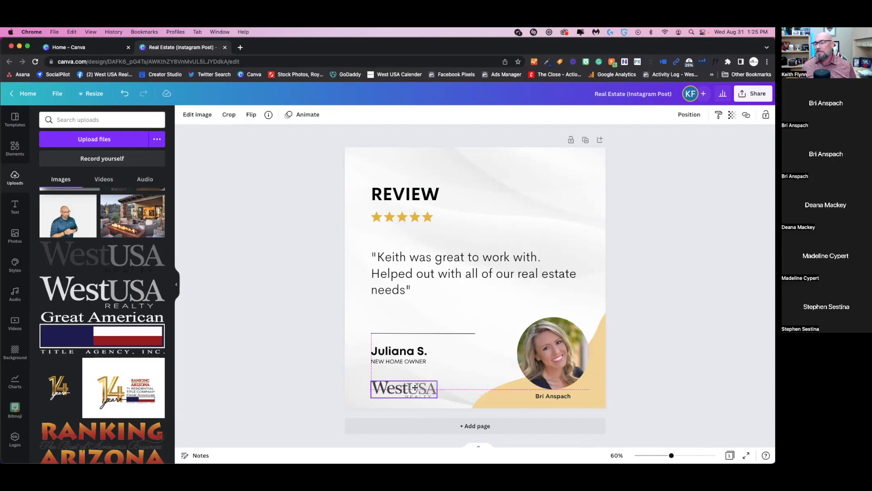
left_click_drag(414, 388, 415, 388)
left_click(699, 257)
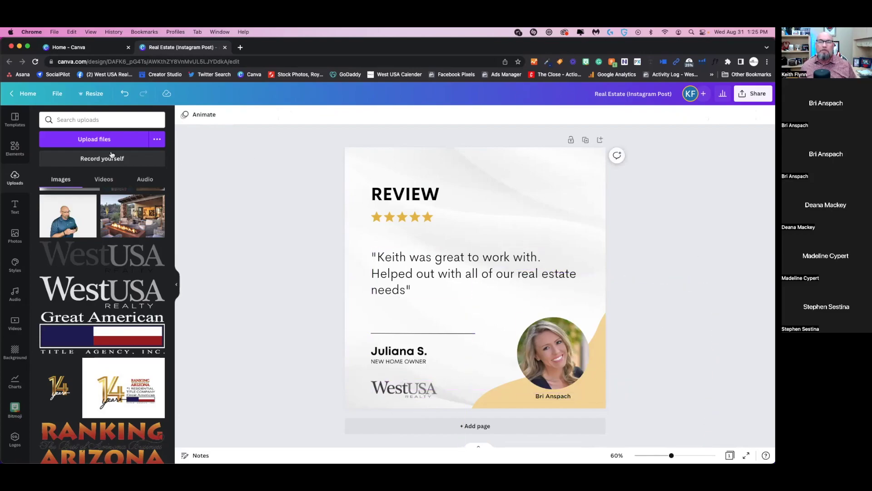
- Duplicate the name caption and retype the copy as 'Real Estate Professional'
left_click(555, 396)
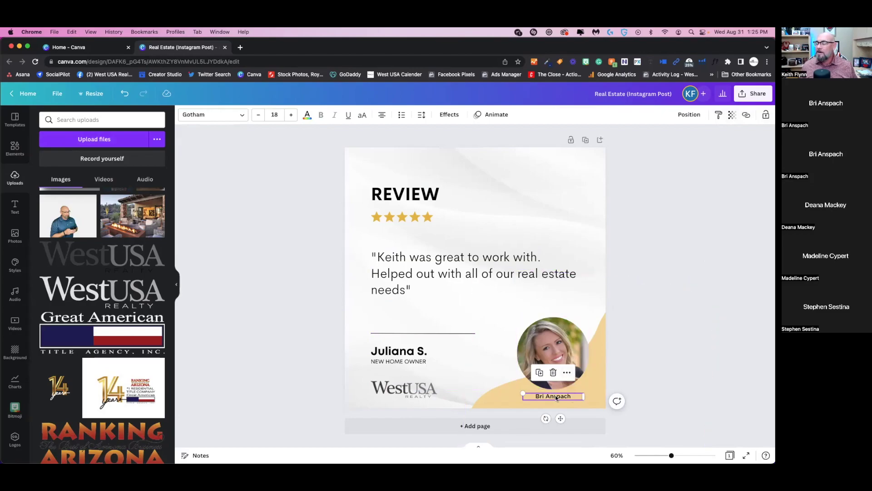
left_click(539, 373)
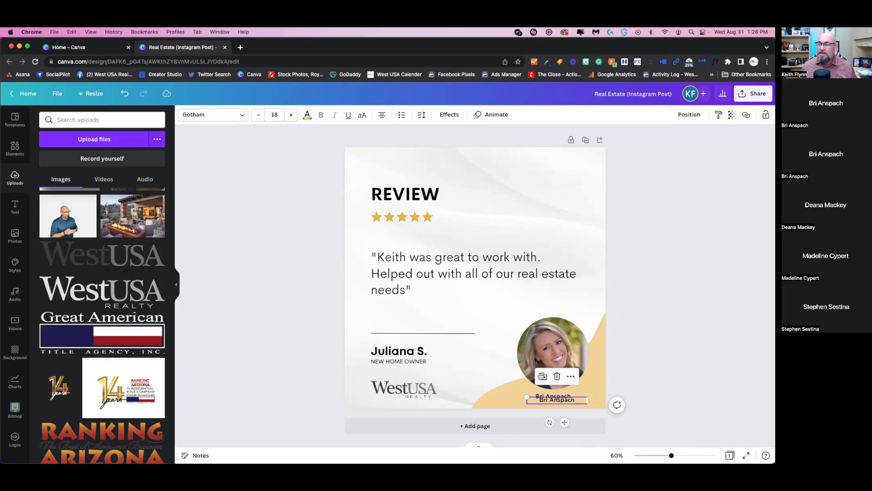
left_click_drag(562, 419, 532, 403)
left_click(571, 404)
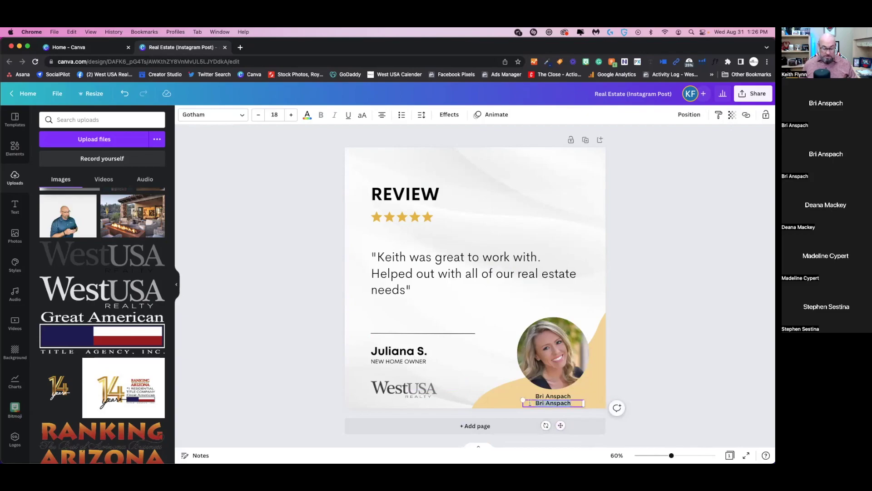
type("Real E")
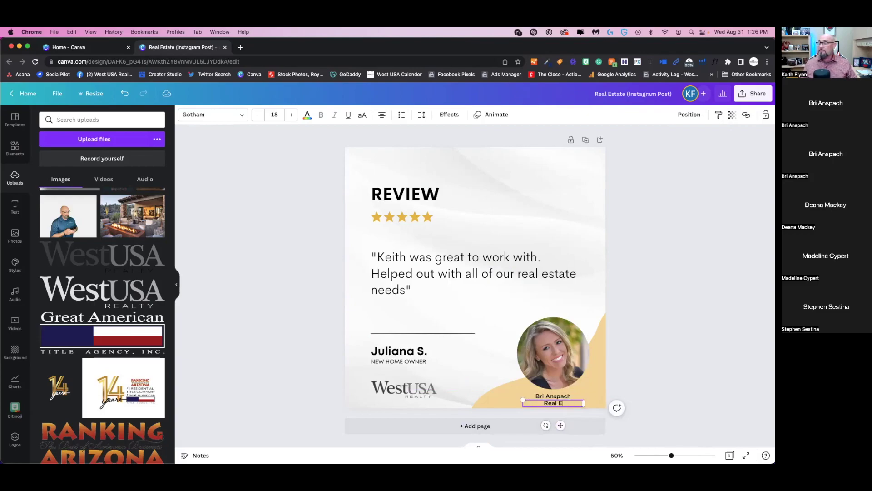
type("state P")
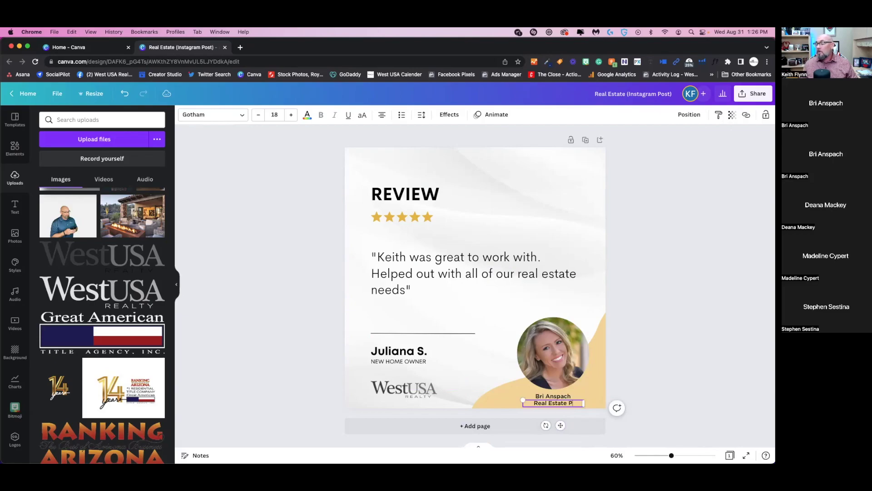
type("rofessional")
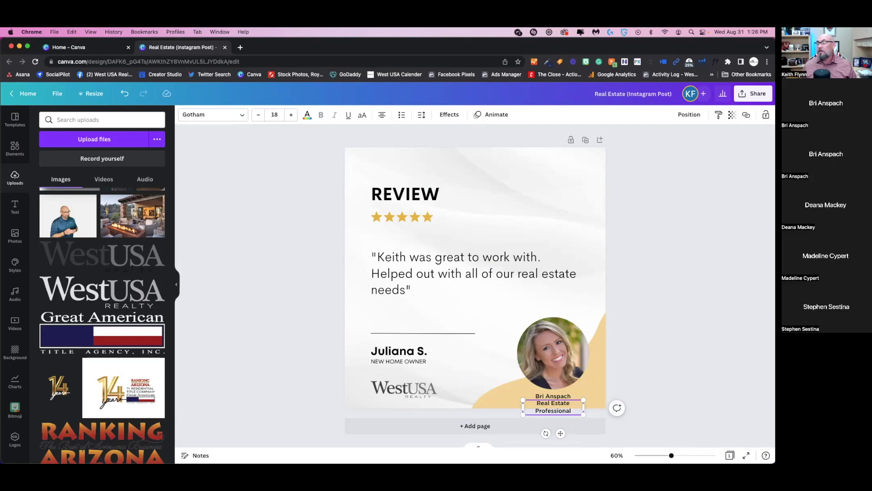
- Widen the 'Real Estate Professional' caption to one line and align it just under the name
left_click_drag(522, 406, 502, 404)
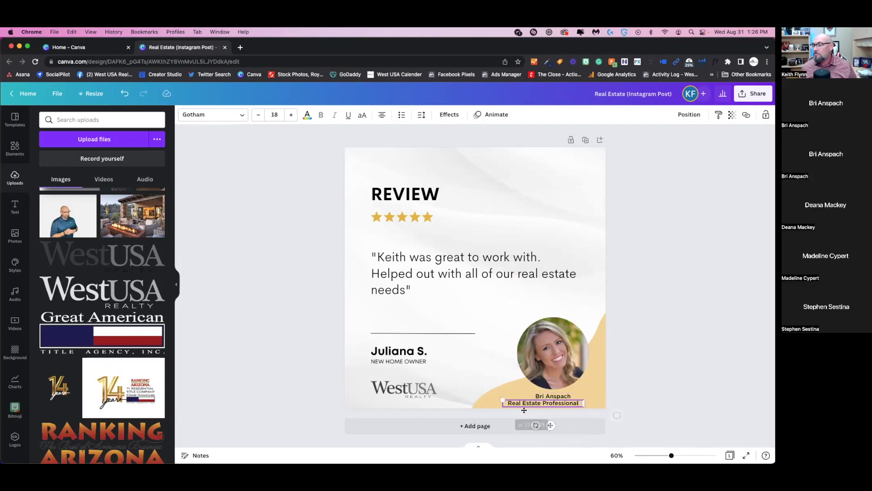
left_click_drag(550, 424, 559, 422)
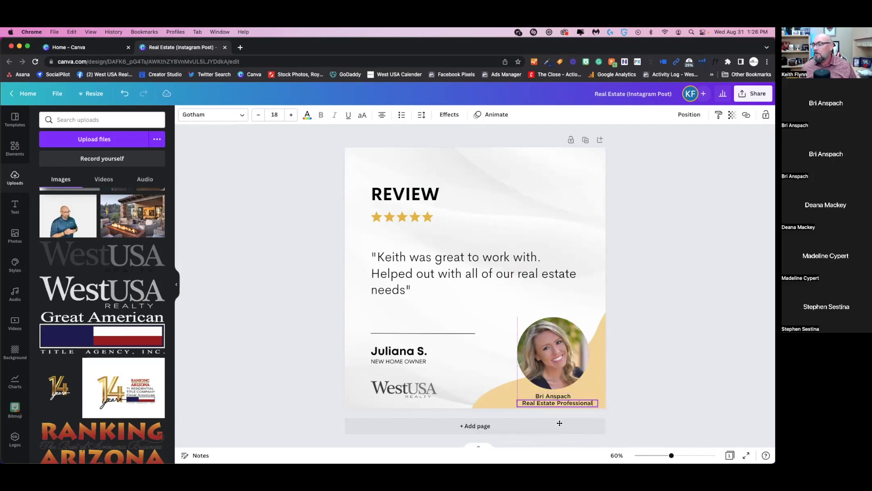
left_click(559, 396)
left_click(560, 404)
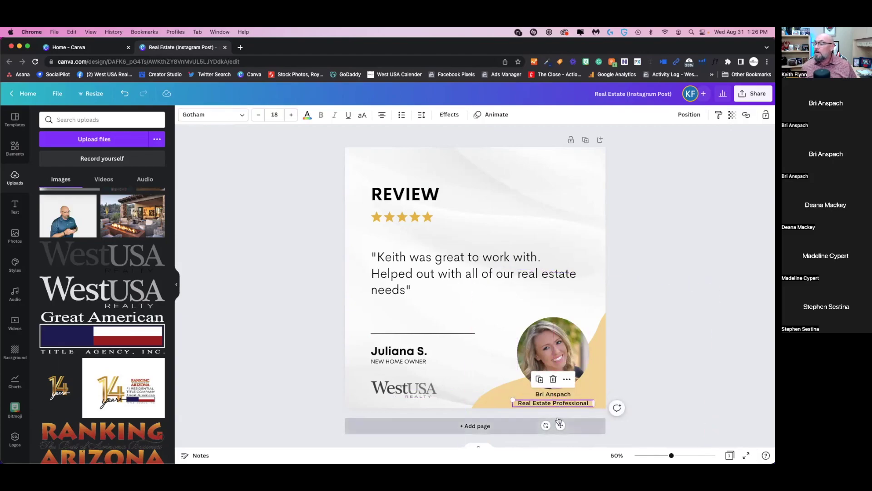
left_click_drag(560, 424, 559, 422)
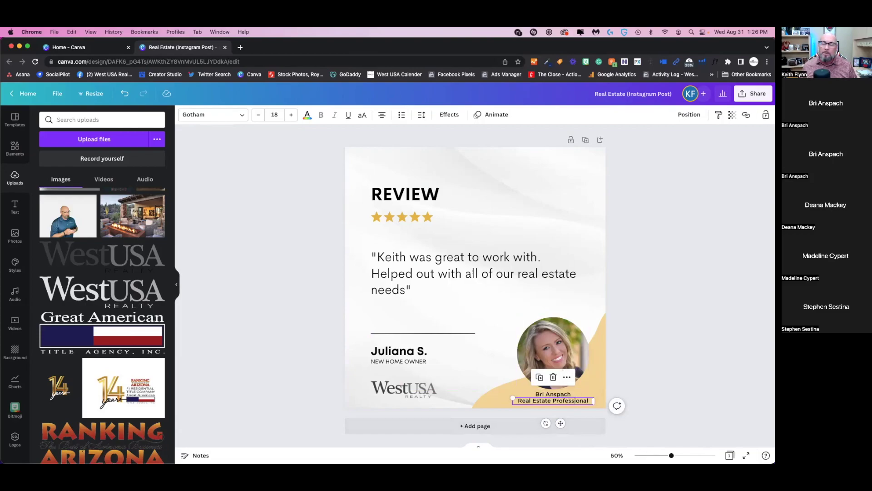
left_click_drag(671, 456, 683, 456)
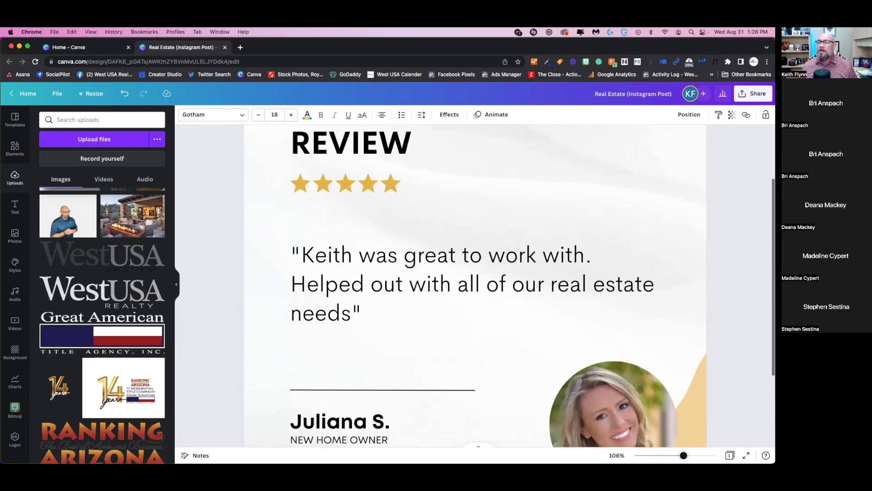
- Deselect the caption, return to the top of the design and bring up the Share options
scroll(577, 269, "down", 3)
left_click(598, 396)
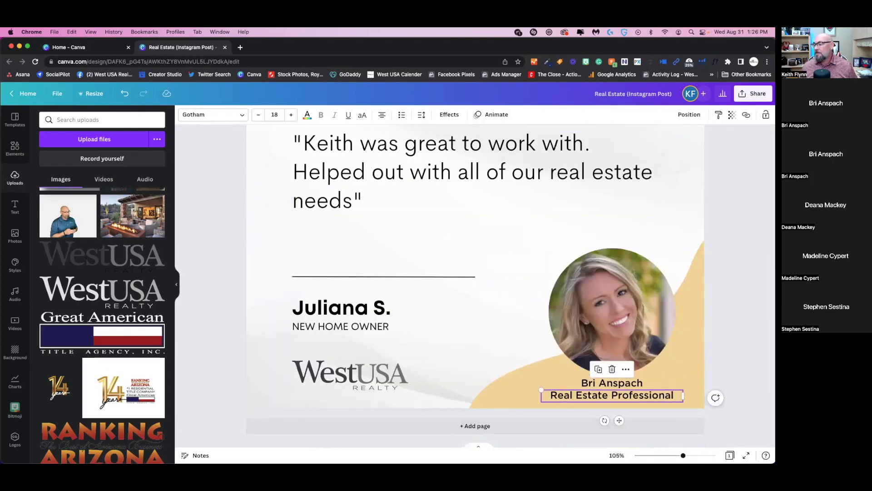
scroll(737, 342, "up", 3)
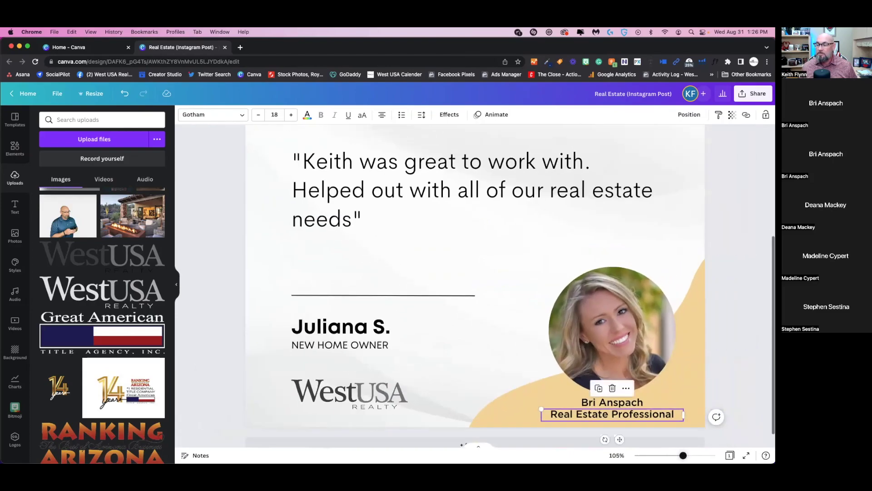
left_click(736, 342)
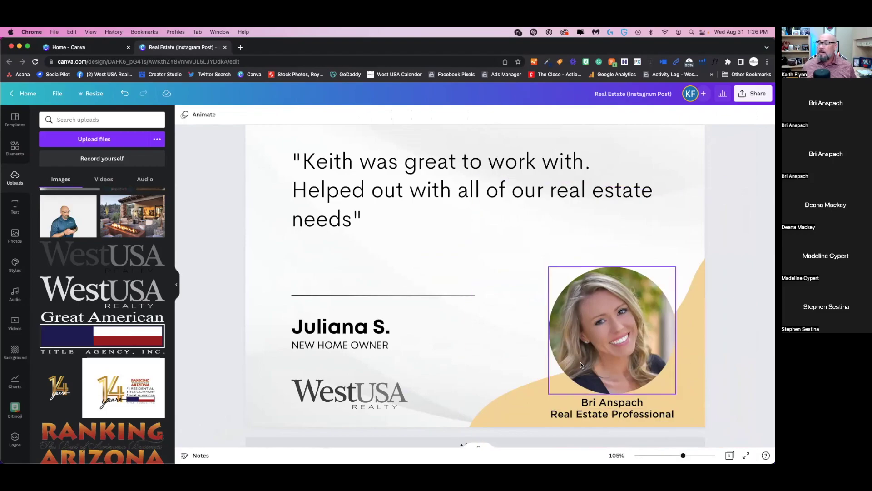
scroll(538, 364, "up", 2)
scroll(538, 364, "up", 5)
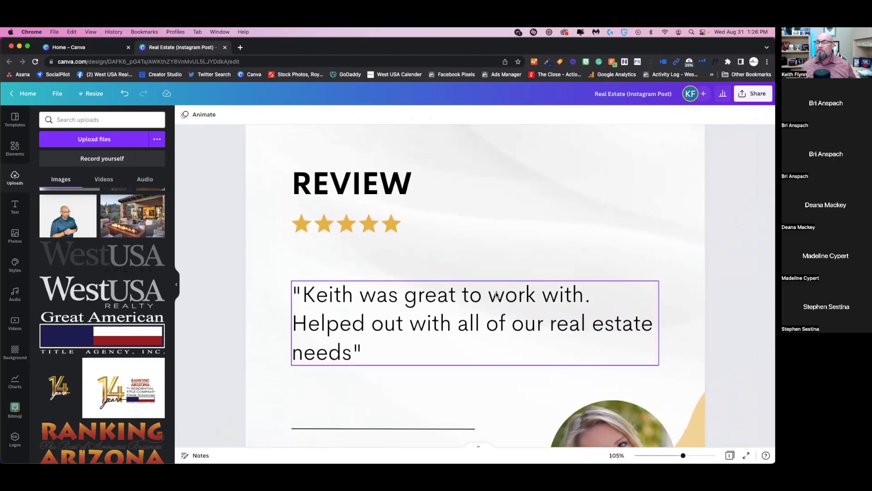
scroll(485, 305, "down", 1)
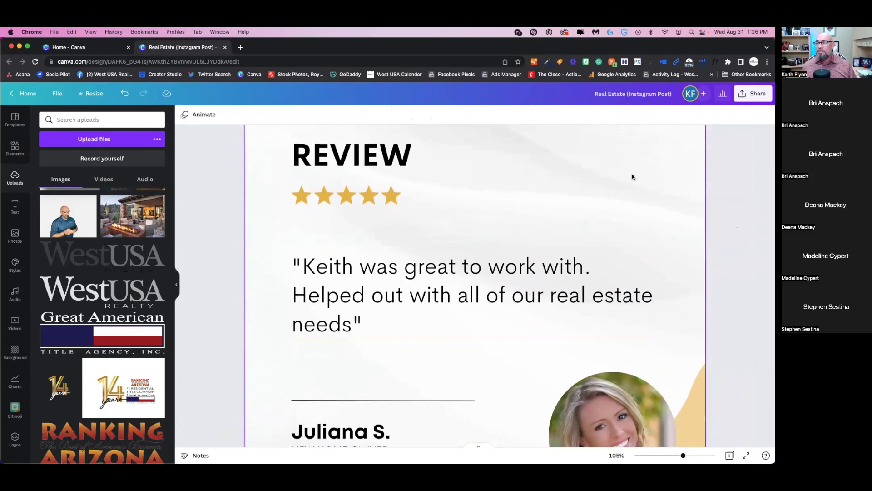
left_click(757, 94)
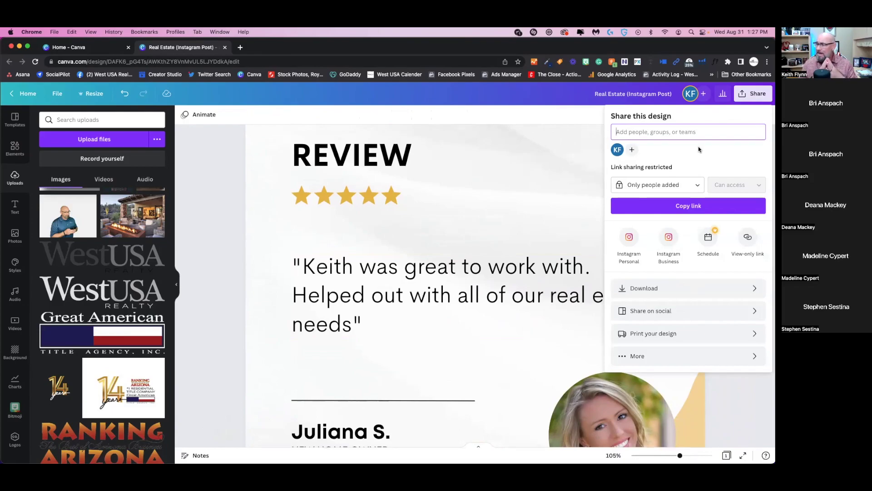
- Rename the design to 'GMB Review Juliana', correcting the typos along the way
left_click(666, 93)
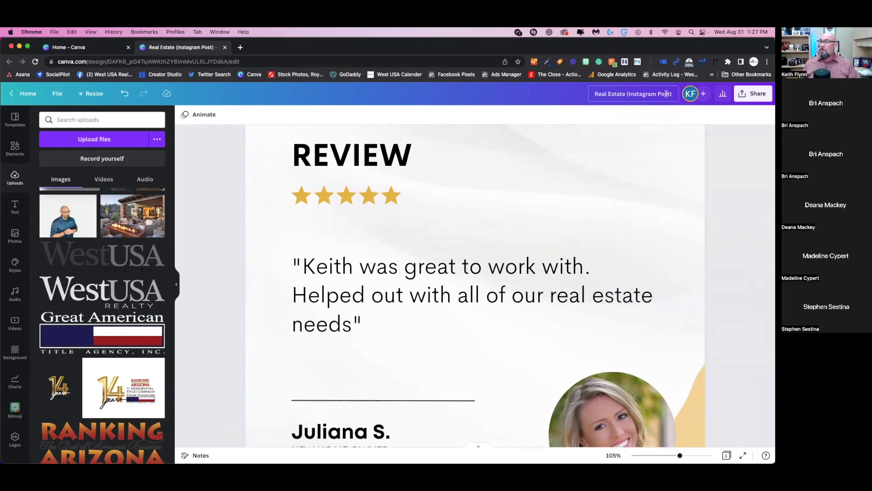
type("G")
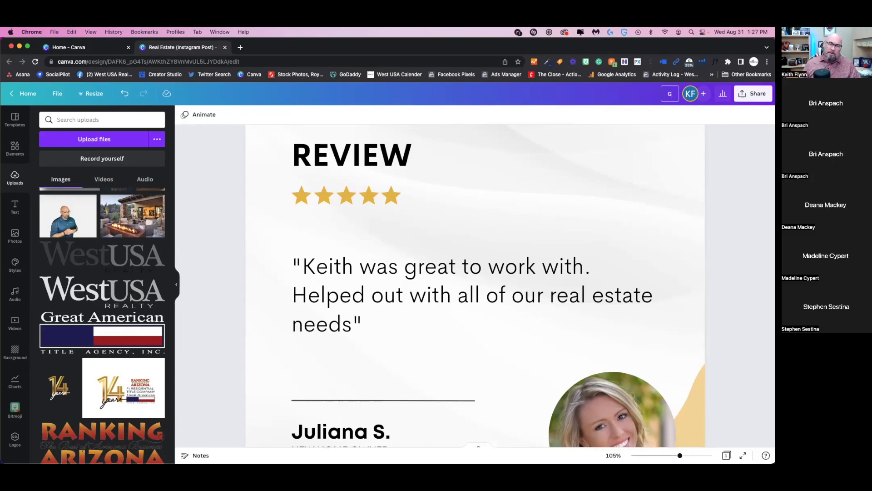
type("MB Rvi")
key("BackSpace")
key("BackSpace")
type("ei")
key("Return")
key("BackSpace")
type("vieqw")
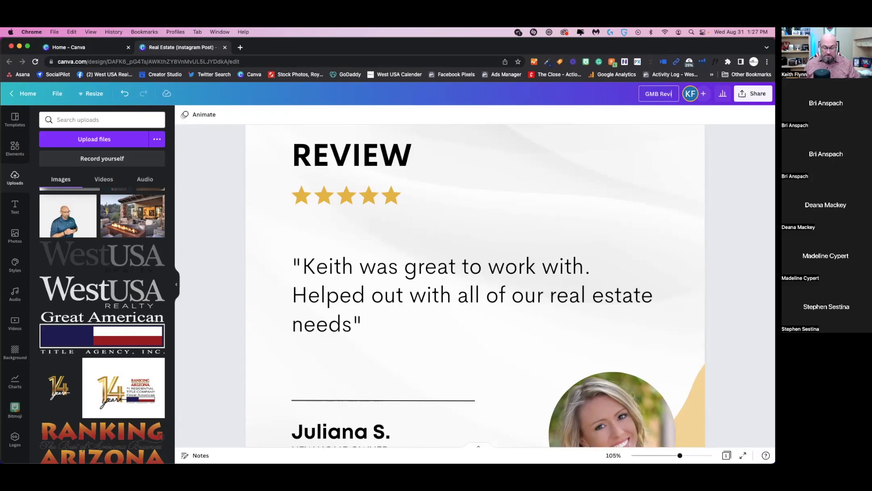
key("BackSpace")
key("BackSpace")
type("w")
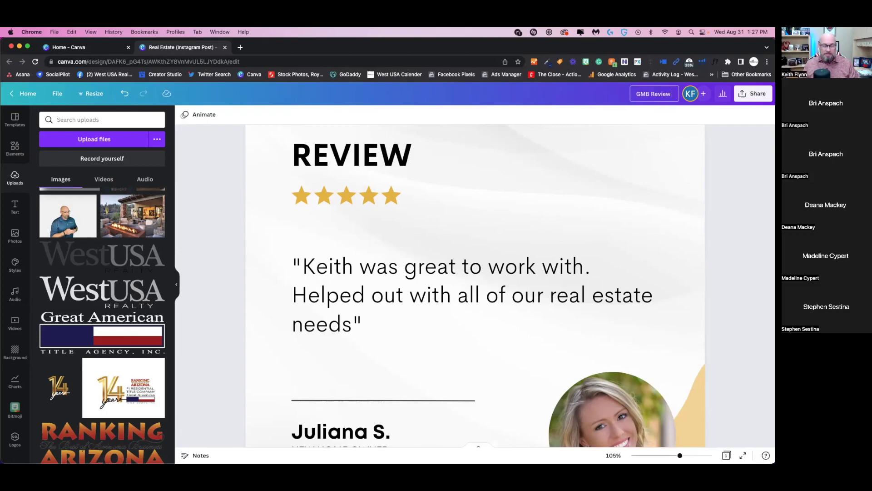
type(" Juliana")
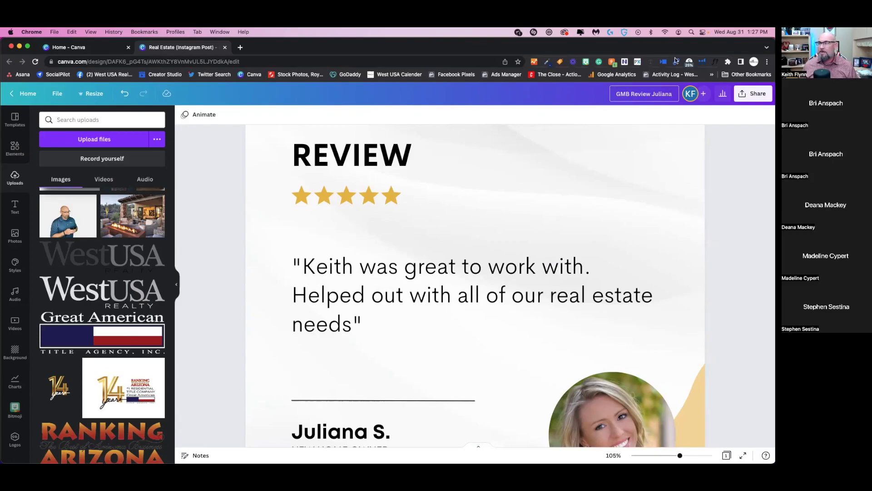
- Download the design as a JPG file instead of PNG
left_click(751, 98)
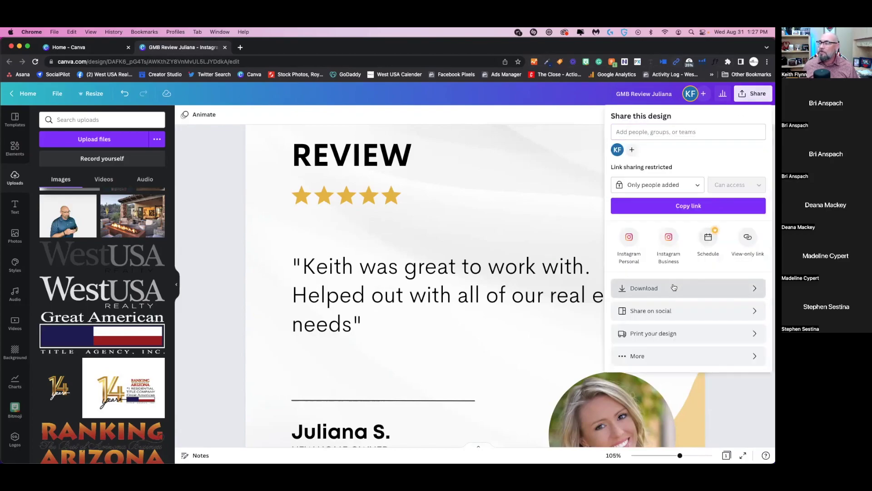
left_click(675, 286)
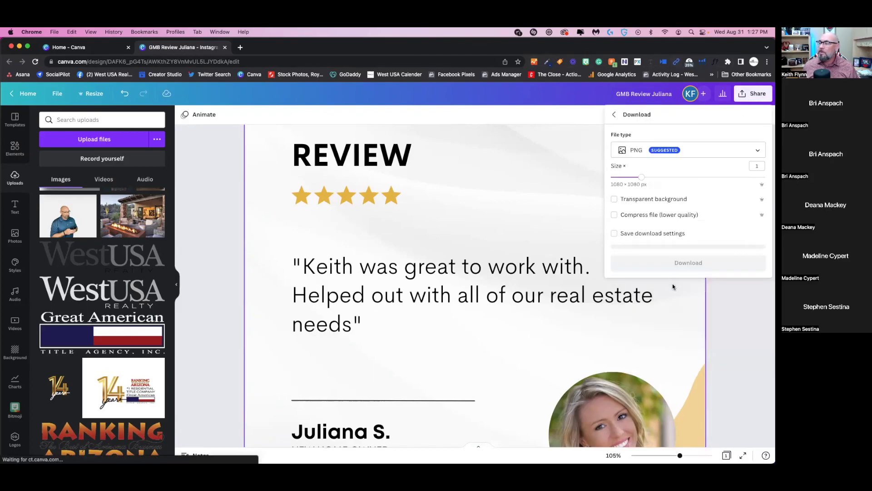
left_click(660, 151)
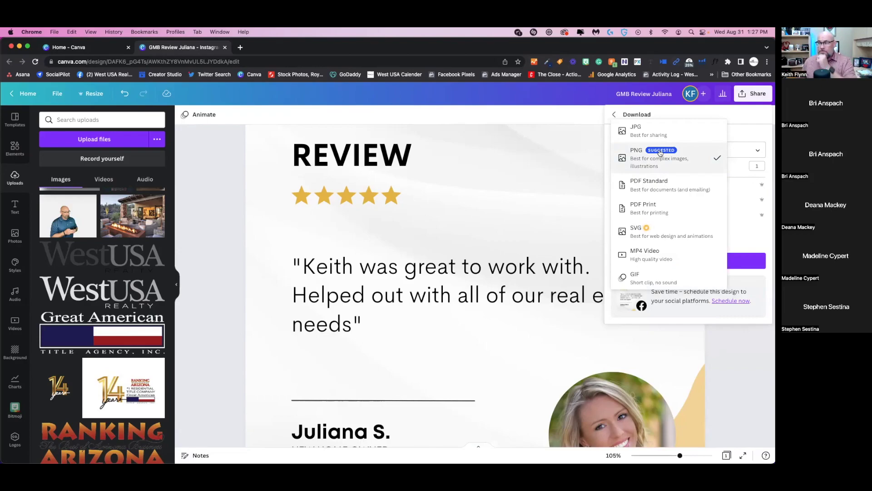
left_click(660, 137)
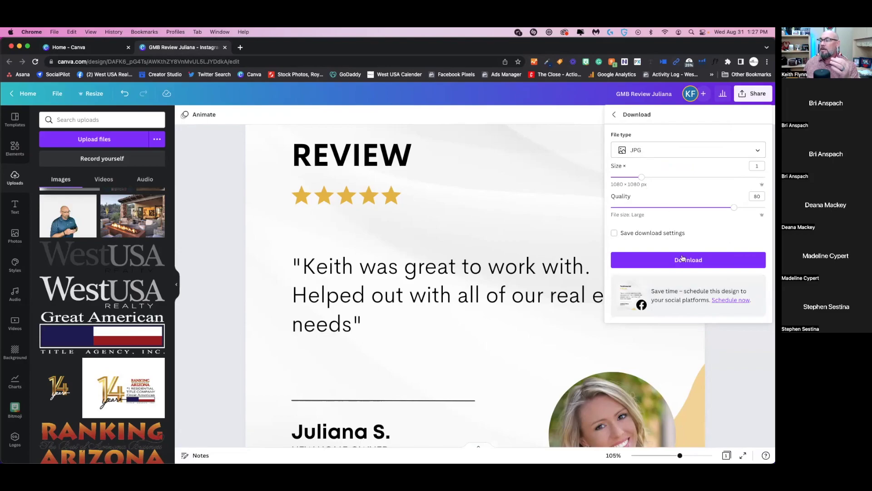
left_click(683, 259)
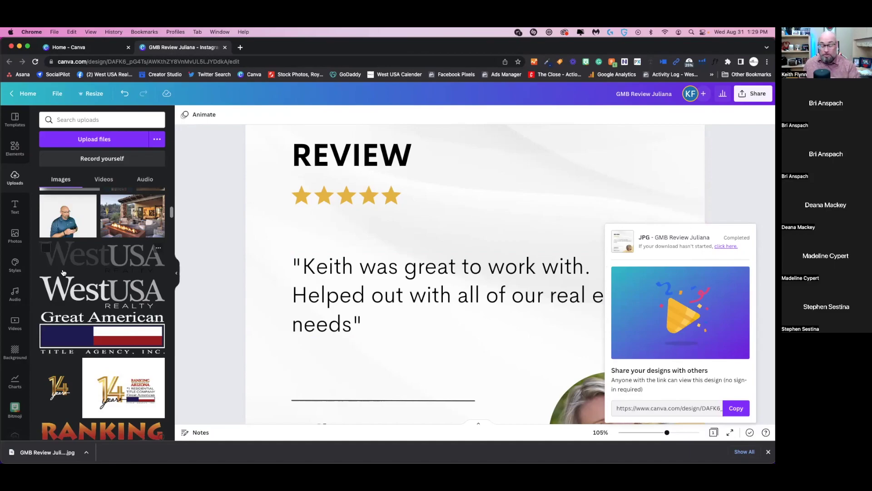
scroll(102, 332, "down", 10)
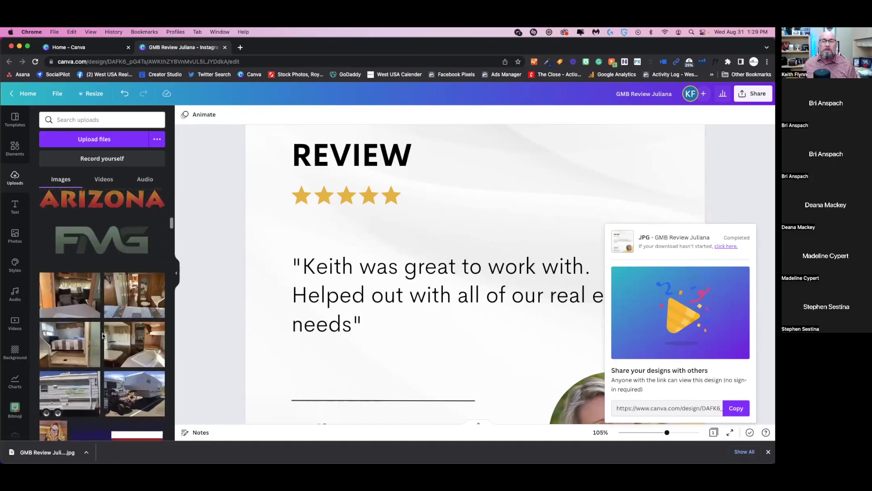
scroll(103, 336, "down", 10)
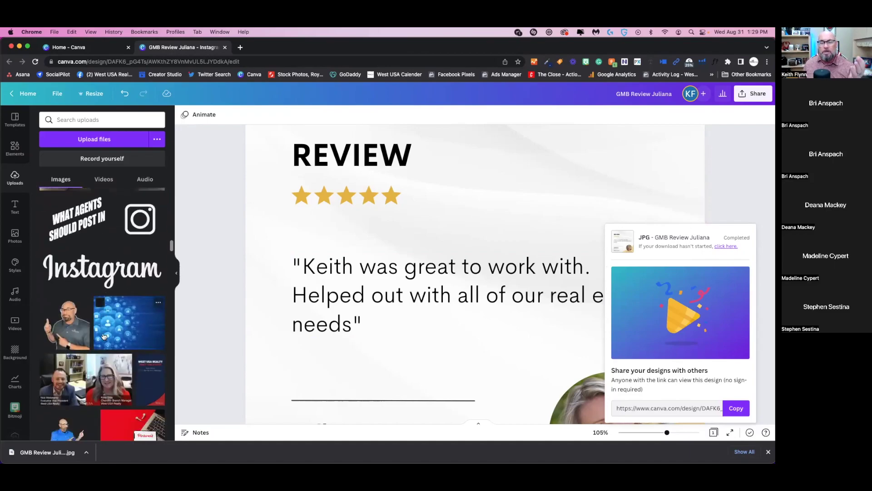
scroll(104, 336, "down", 1)
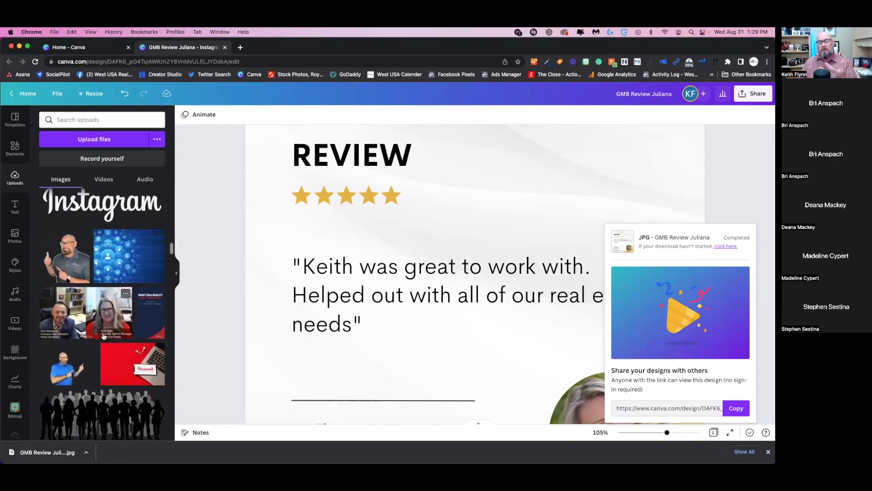
scroll(104, 336, "up", 10)
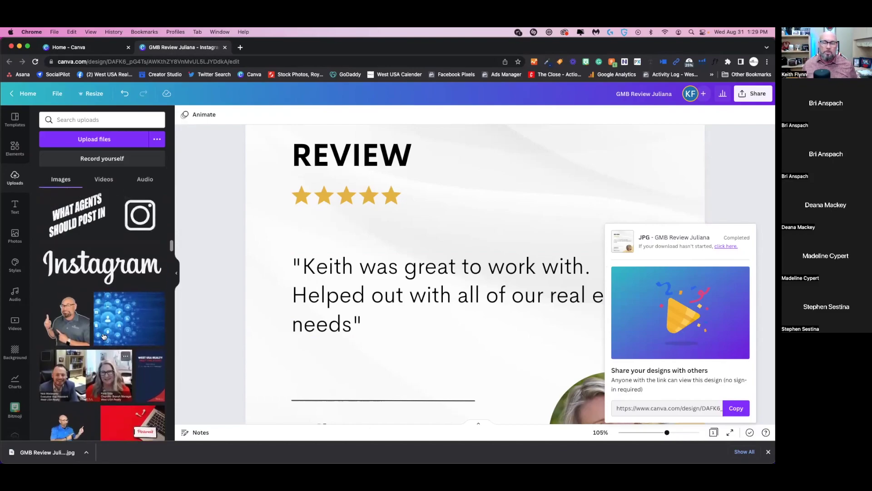
scroll(103, 336, "up", 15)
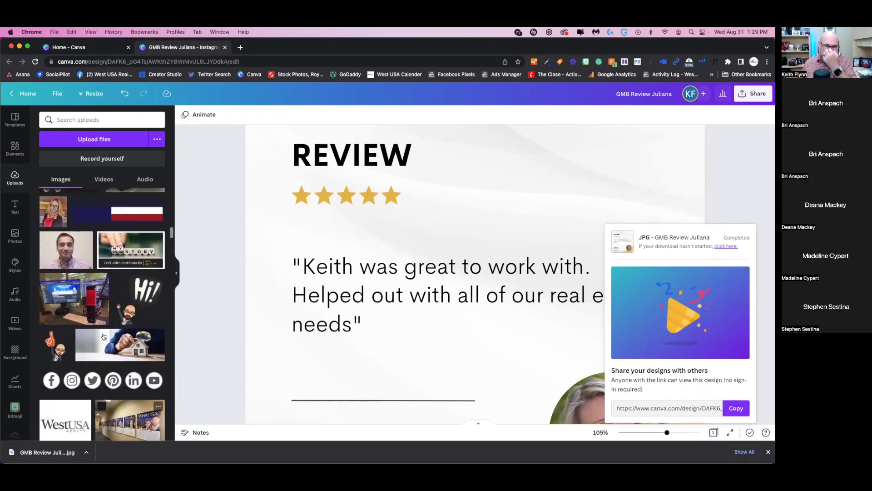
scroll(102, 335, "up", 1)
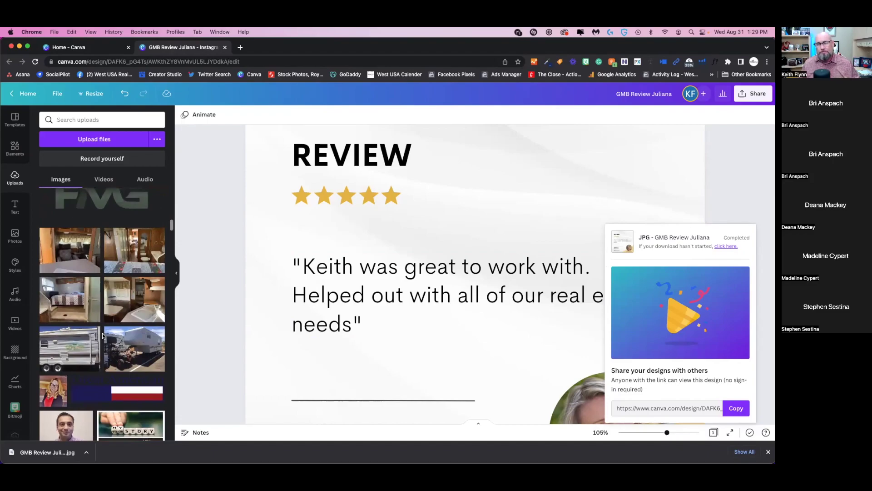
left_click(510, 241)
- Zoom out to see the whole review design, then return to the Canva home page
left_click(668, 433)
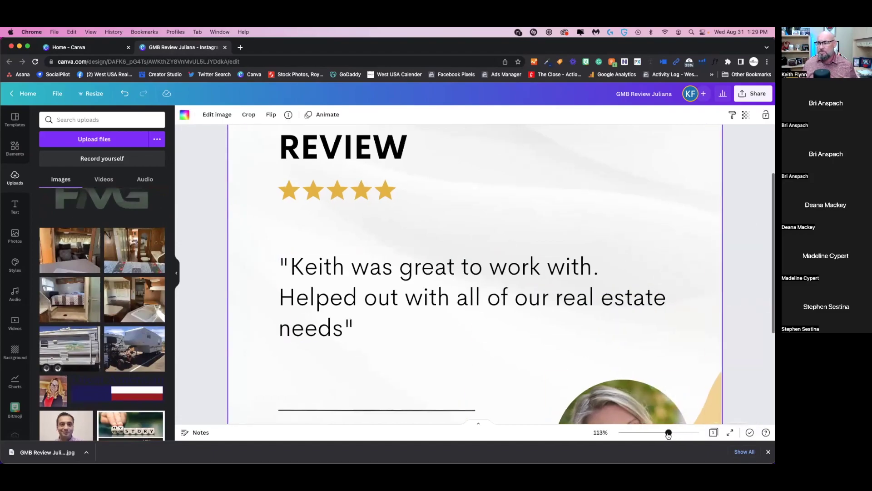
left_click_drag(668, 433, 653, 433)
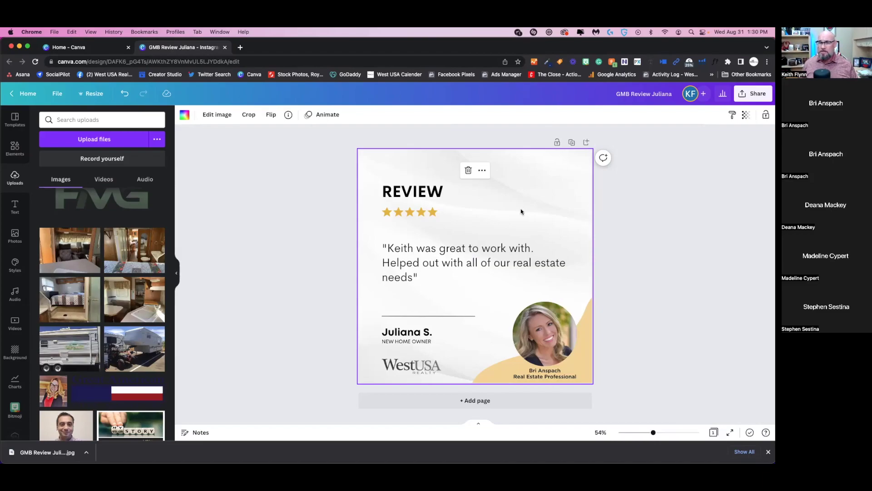
left_click(73, 48)
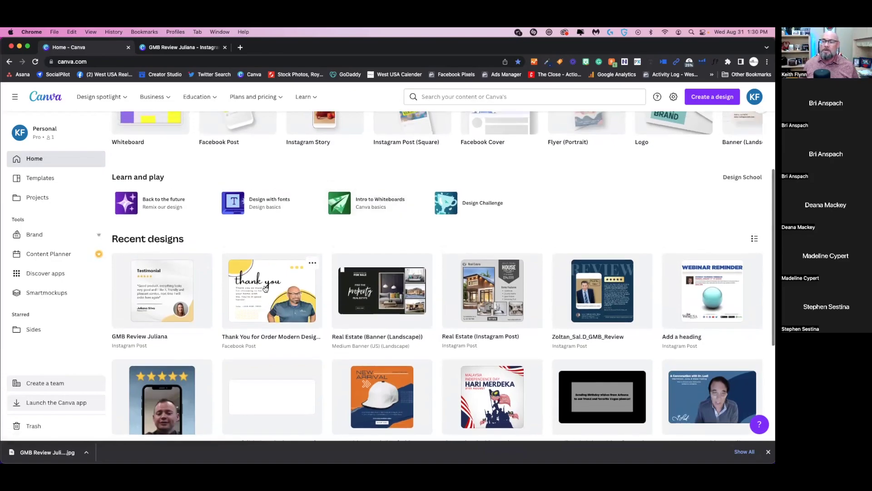
- Make a copy of the GMB Review Juliana design from its options menu
scroll(269, 282, "up", 3)
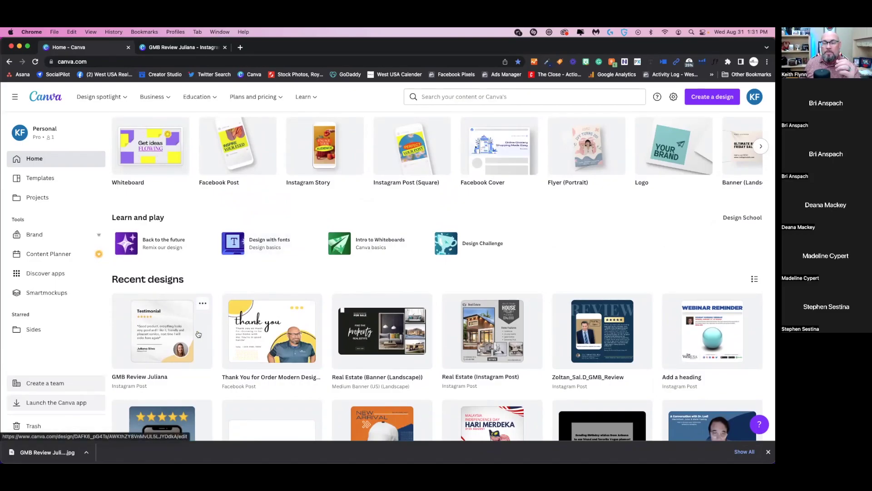
left_click(203, 303)
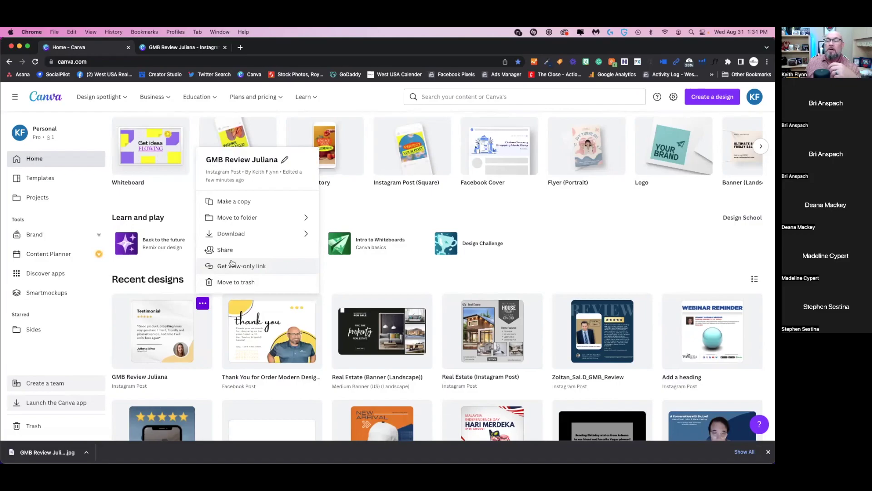
left_click(236, 202)
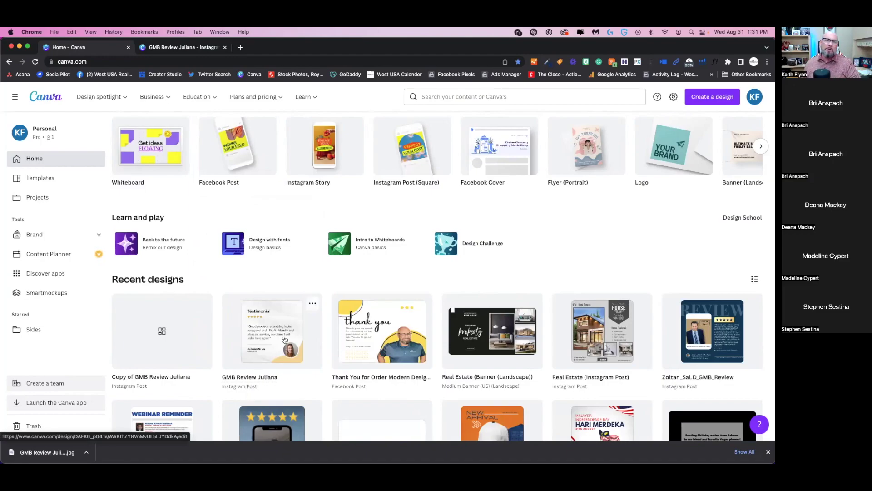
scroll(285, 339, "up", 1)
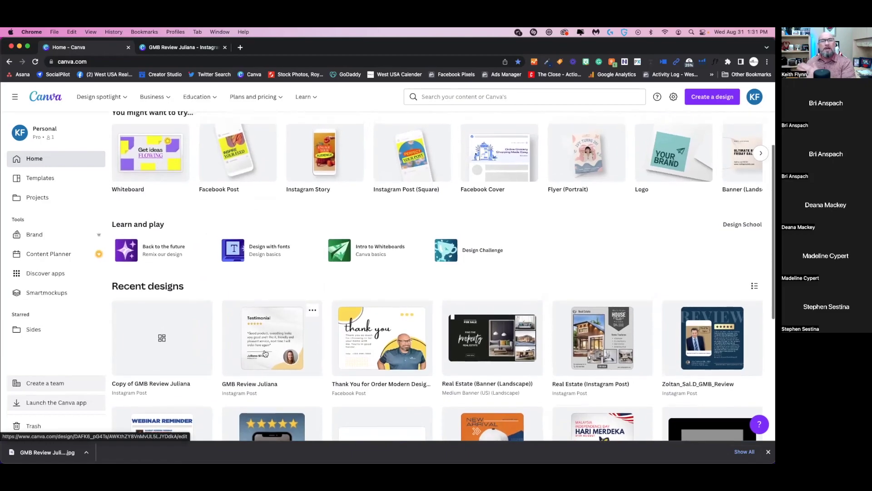
- Open the copy and cycle the portrait's backing shape through olive, tan, grey and red, ending on pink
left_click(191, 340)
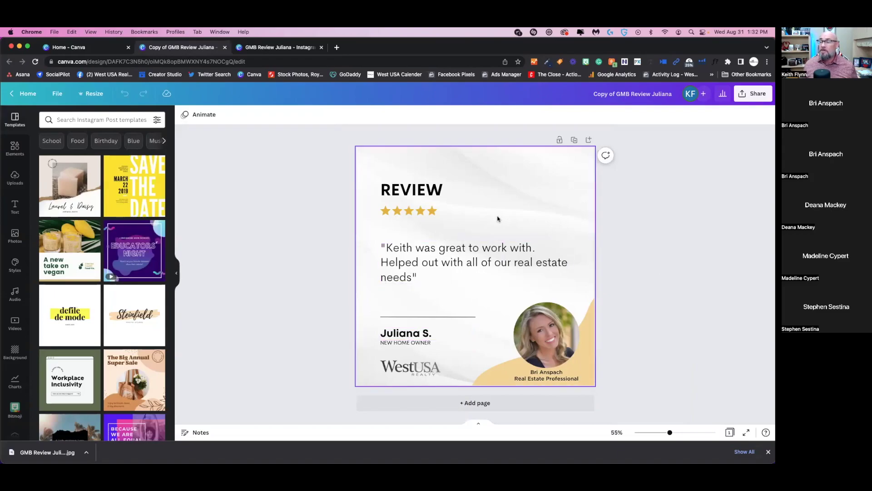
left_click(587, 344)
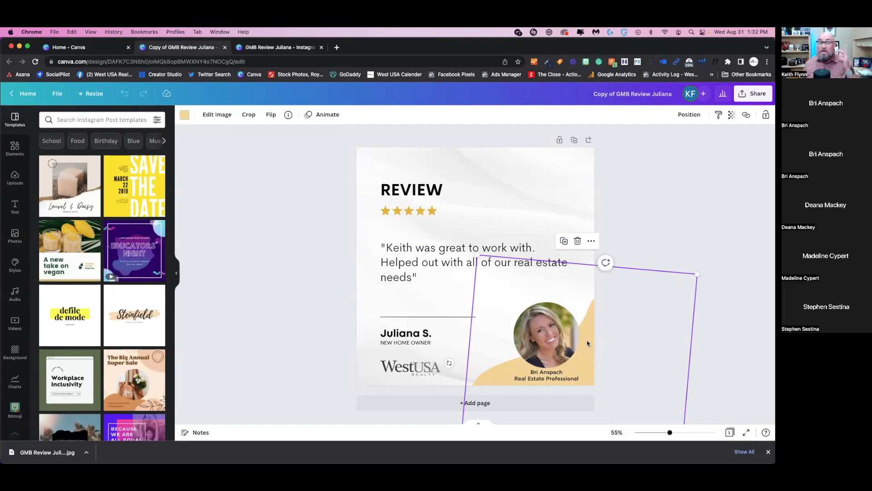
left_click(187, 117)
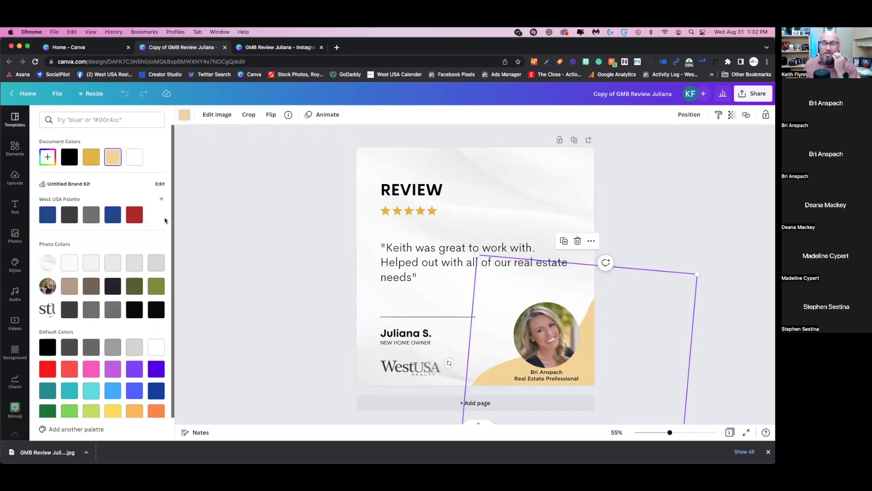
left_click(134, 286)
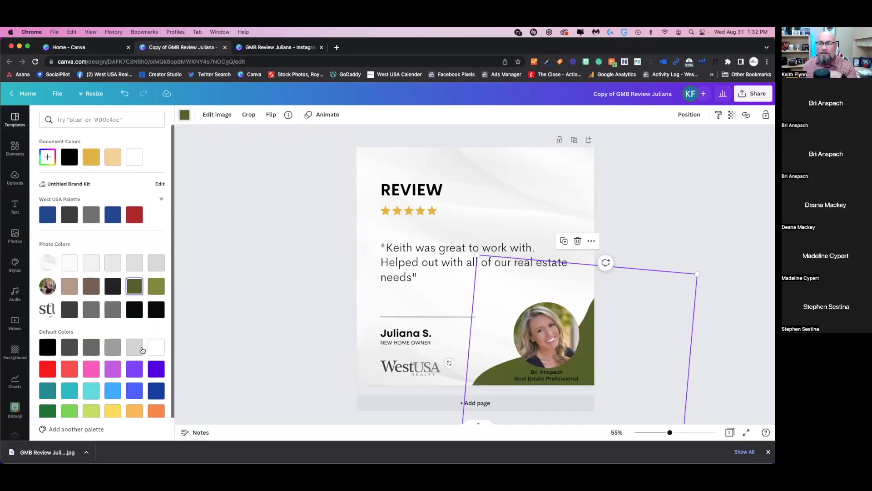
left_click(70, 289)
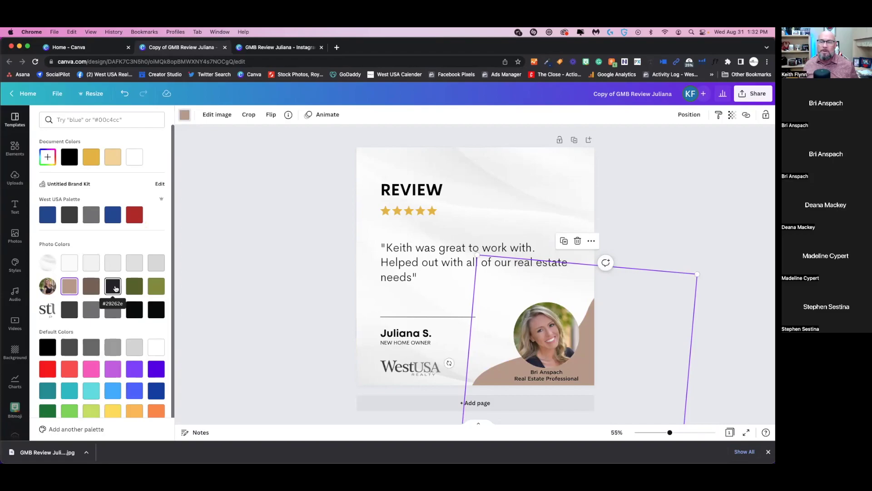
left_click(113, 309)
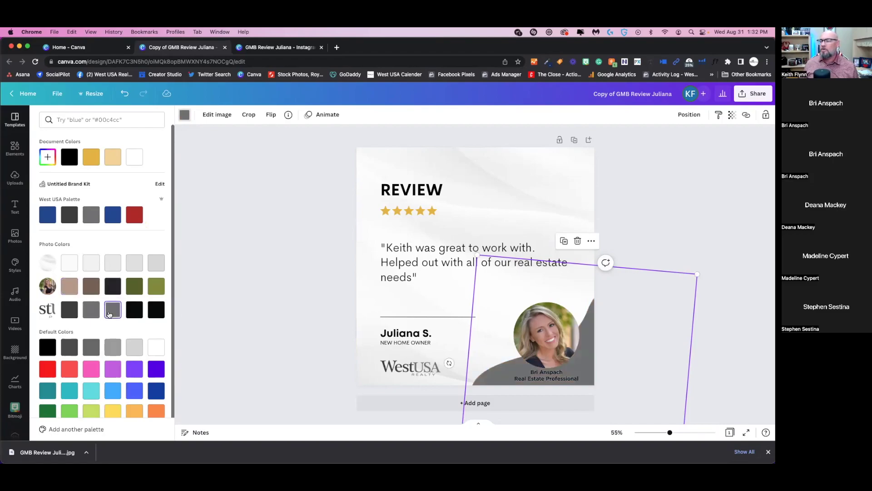
left_click(129, 216)
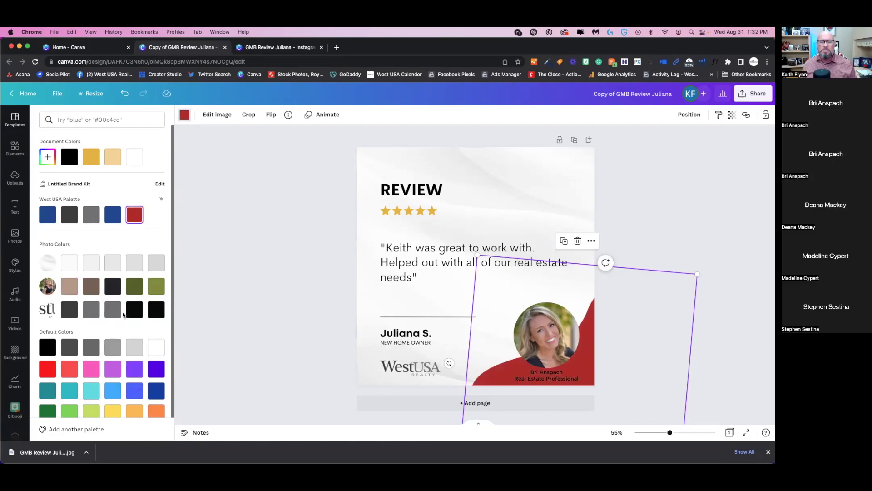
left_click(96, 373)
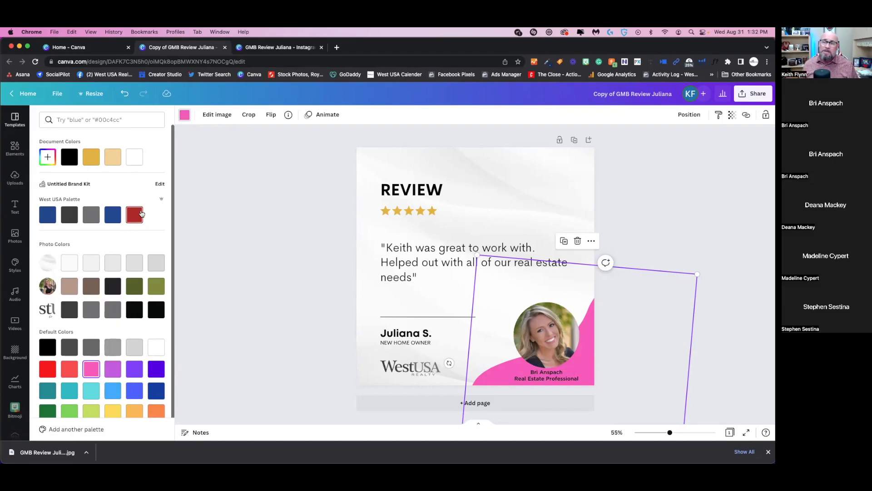
left_click(215, 163)
left_click(407, 156)
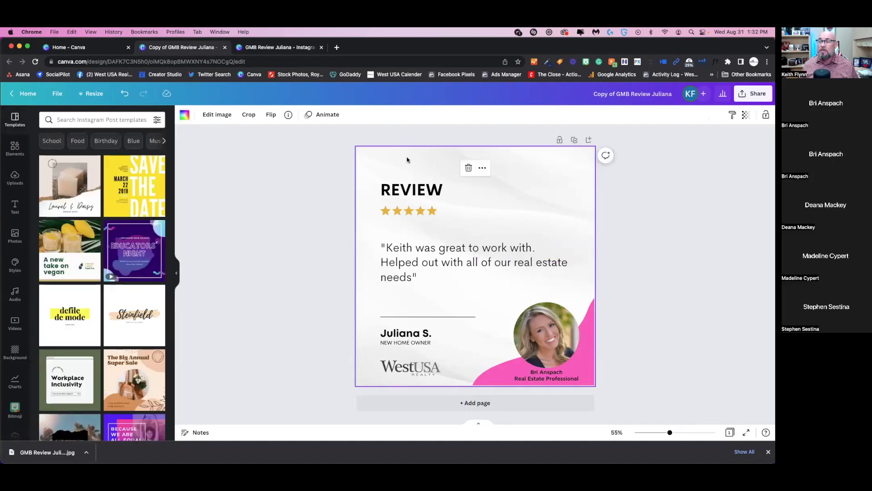
- Fill the page background with the light purple default colour
left_click(184, 115)
left_click(135, 369)
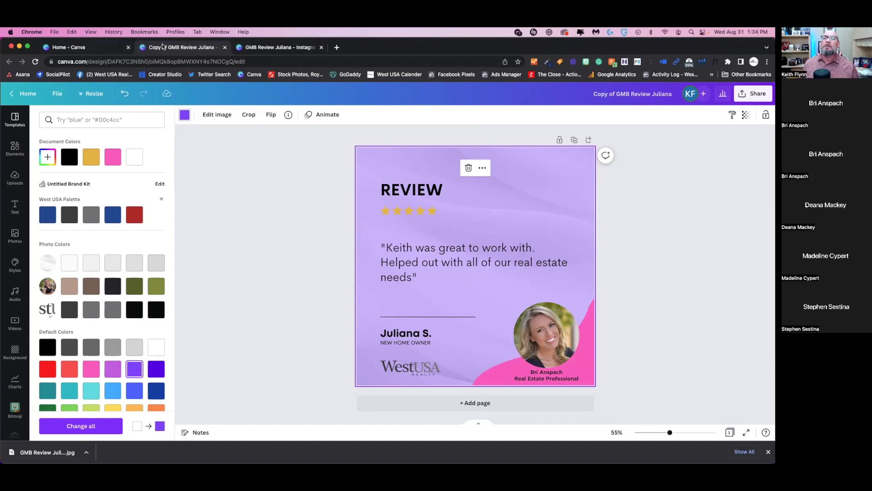
- From the Canva home page, open the Thank You for Order Modern Design Facebook post
left_click(100, 49)
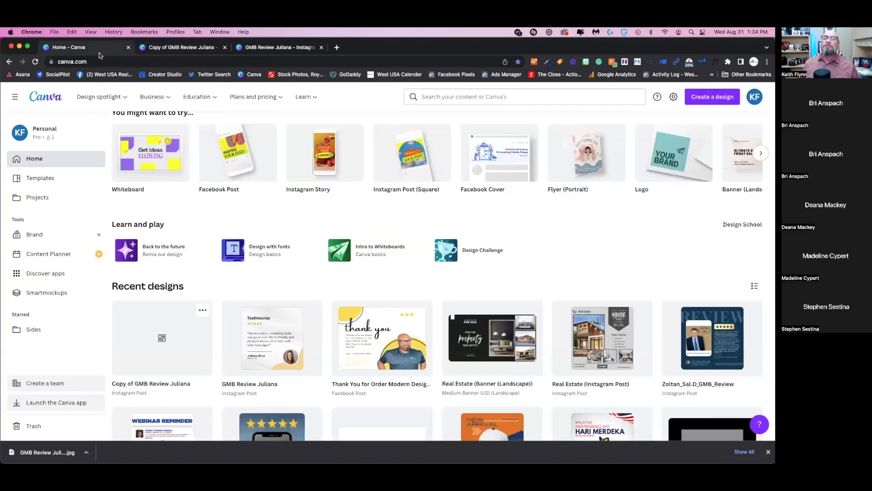
scroll(222, 258, "down", 1)
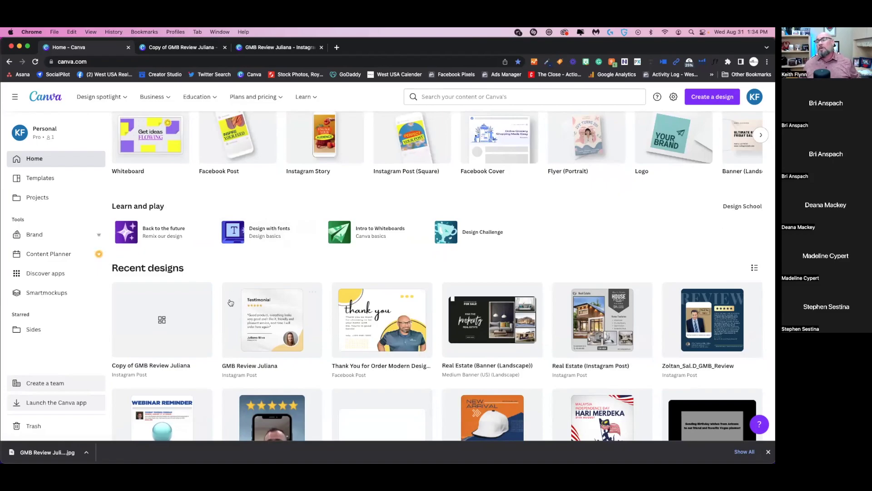
left_click(416, 308)
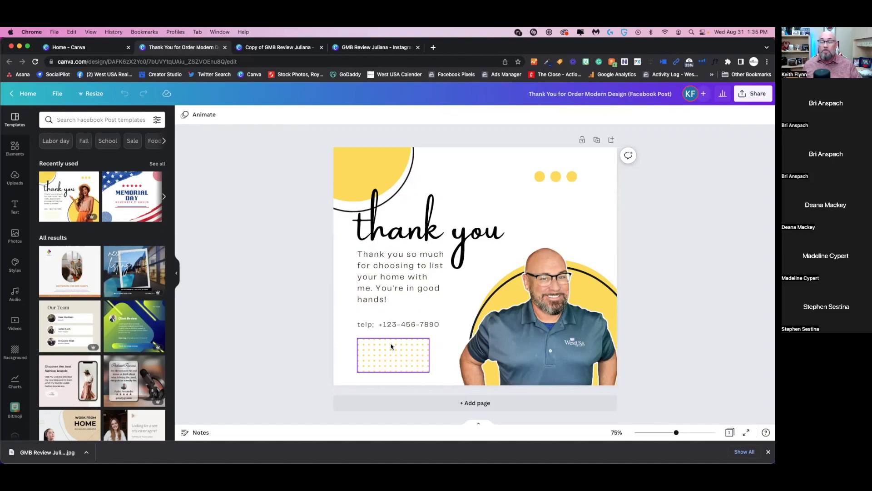
left_click(391, 346)
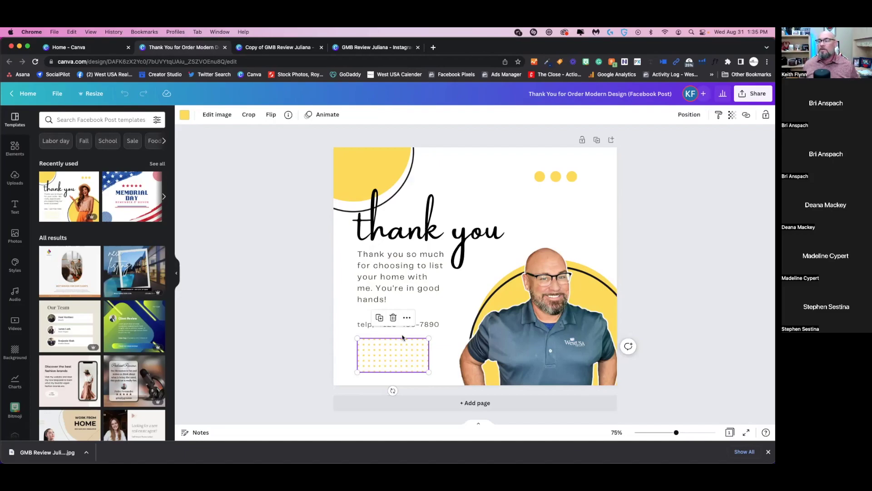
left_click(420, 297)
left_click(455, 220)
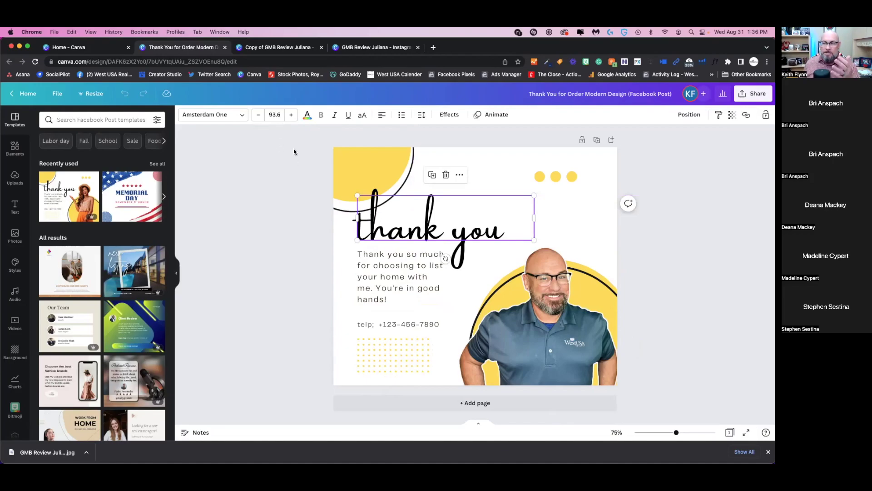
left_click(355, 171)
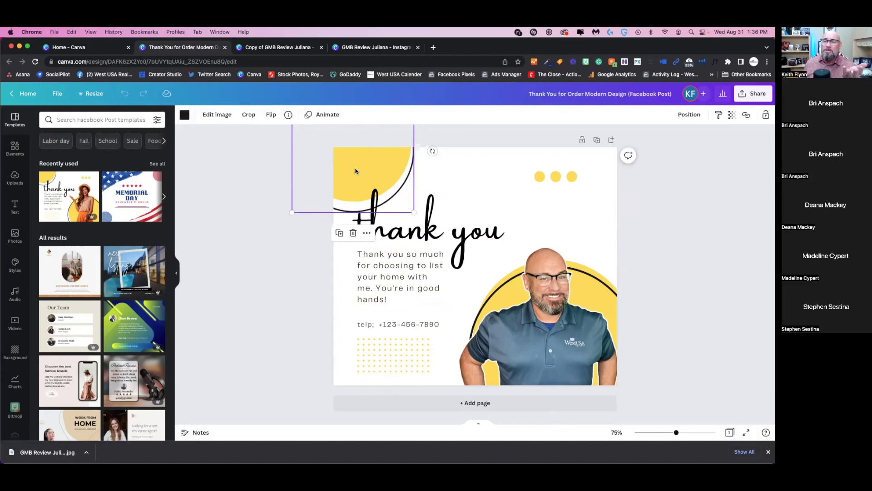
left_click(558, 178)
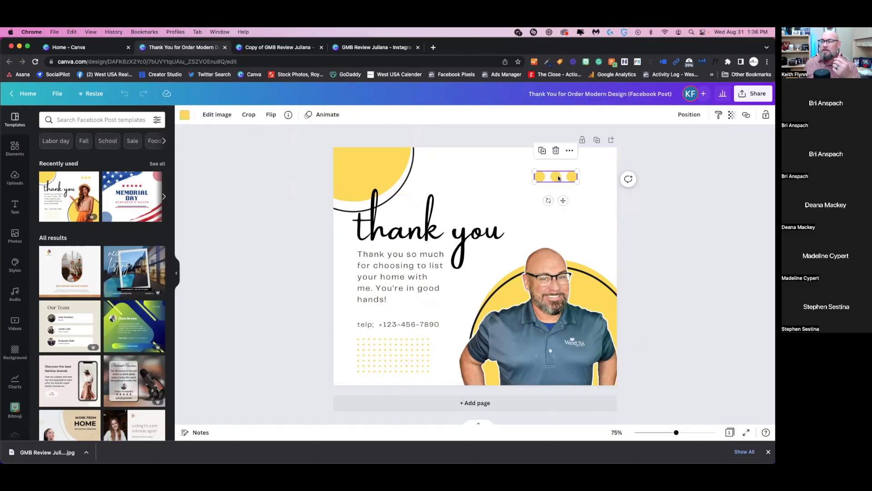
- Turn the three accent dots red after trying orange, and make the top-left arc line red
left_click(185, 116)
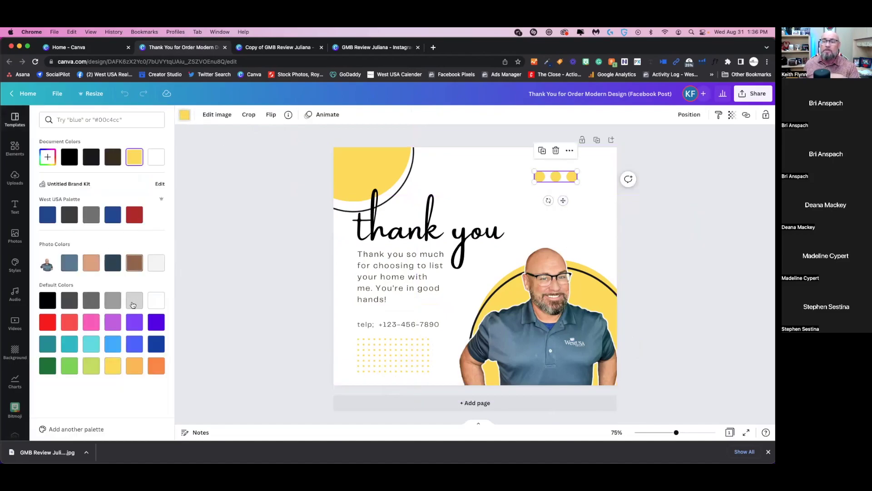
left_click(154, 366)
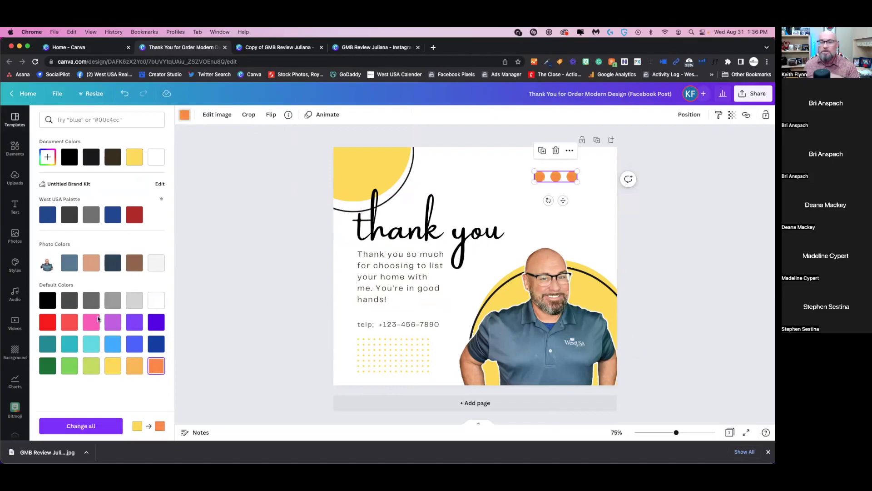
left_click(45, 322)
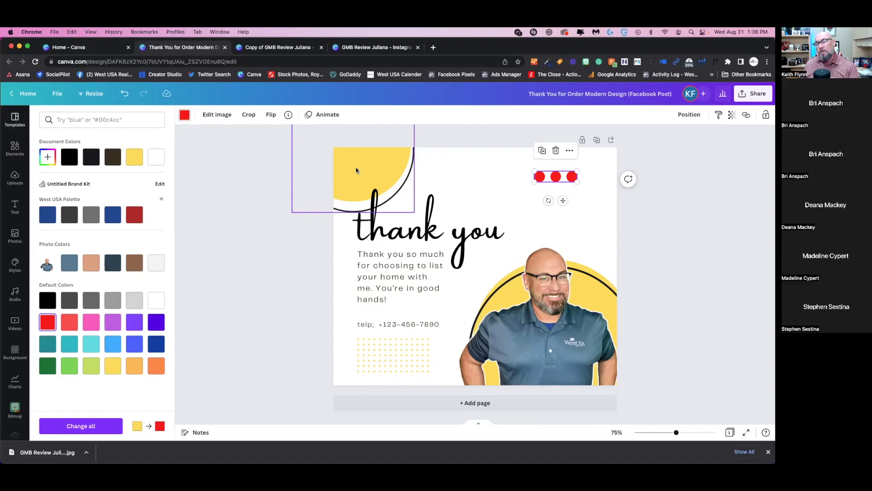
left_click(356, 169)
left_click(47, 322)
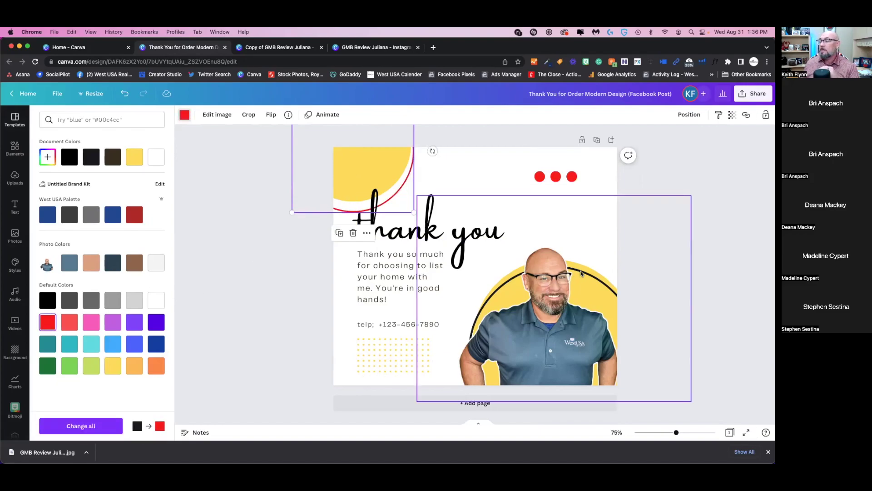
- Move the photo aside, make the large yellow circle's outline red, then put the photo back
left_click(582, 273)
left_click_drag(582, 294, 395, 304)
left_click(568, 270)
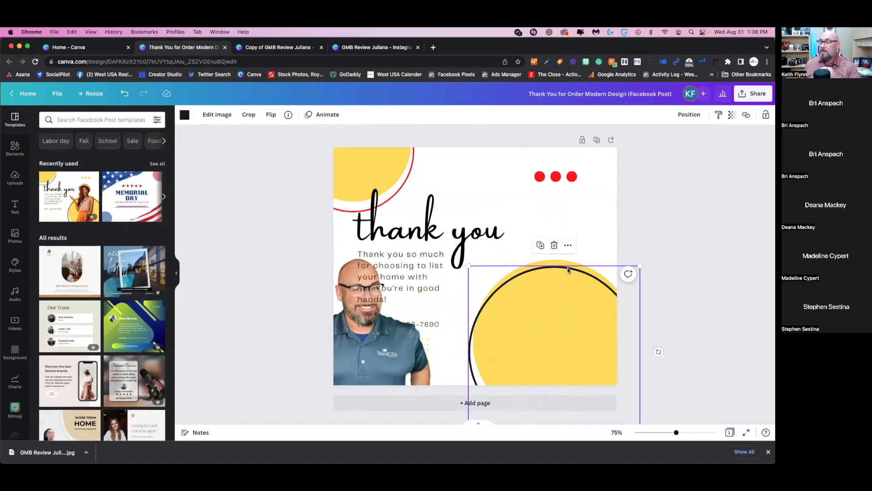
left_click(184, 114)
left_click(46, 348)
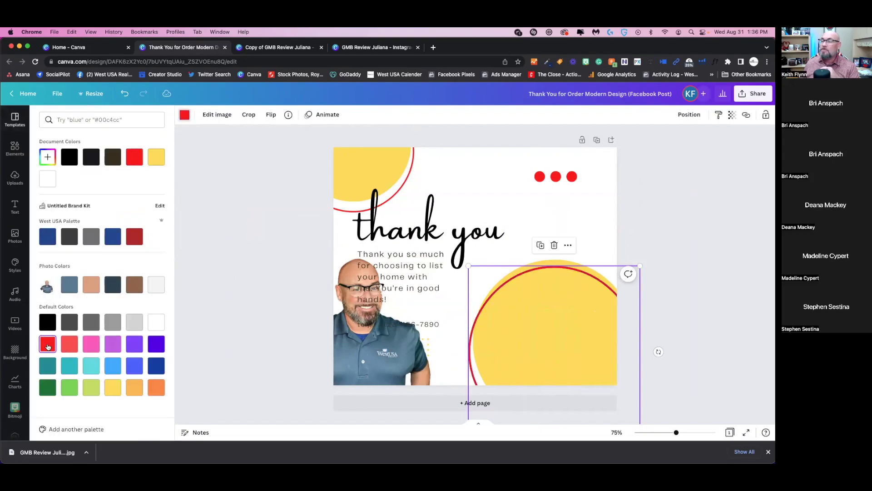
left_click_drag(372, 357, 563, 351)
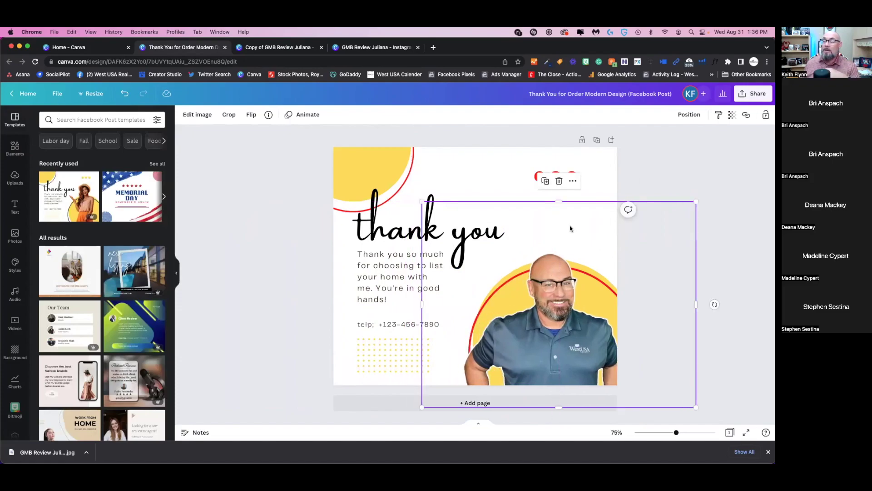
- Reselect the man's photo and show its Position layering and alignment options
left_click(595, 163)
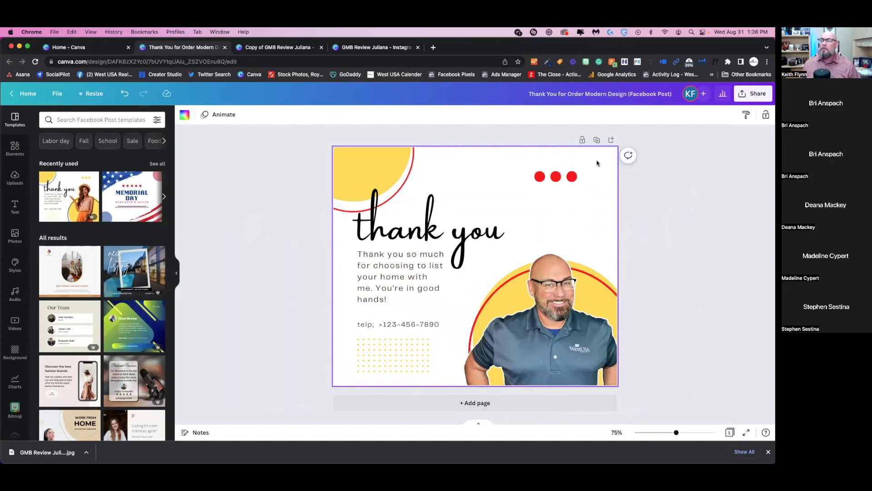
left_click(563, 325)
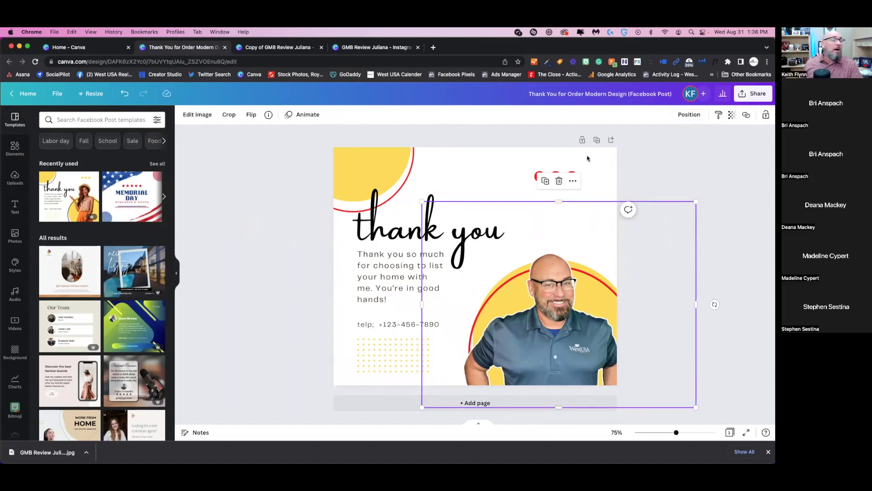
left_click(697, 119)
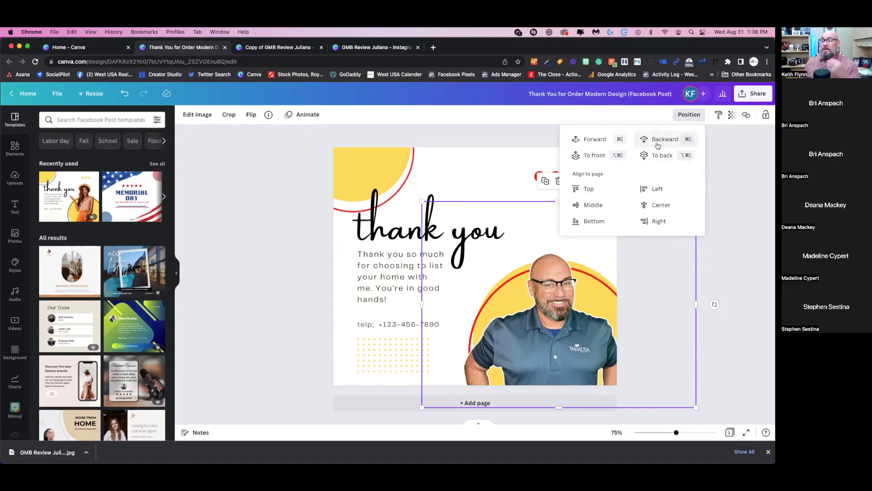
- Try the photo's layer order (backward, forward, to back), ending with it brought to front
left_click(658, 146)
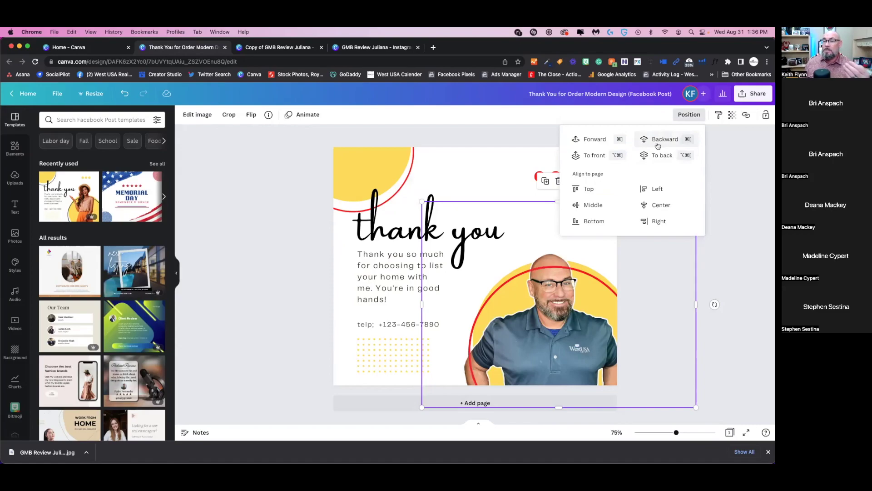
left_click(657, 145)
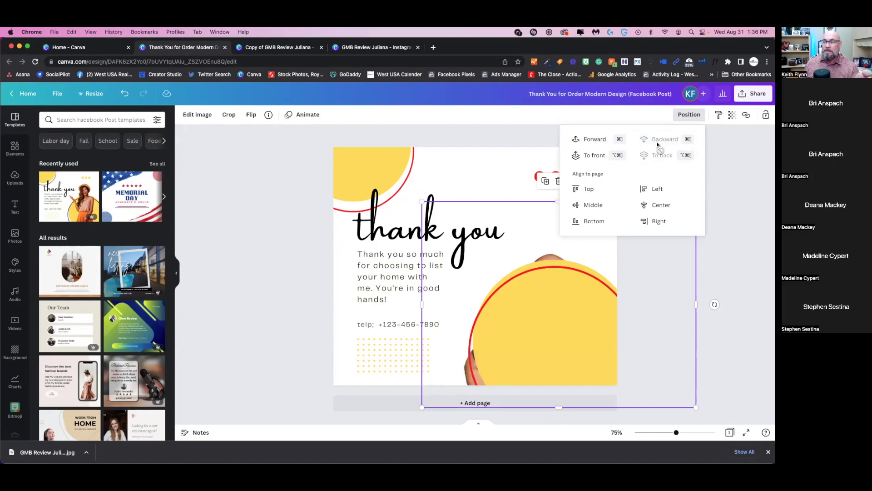
left_click(599, 141)
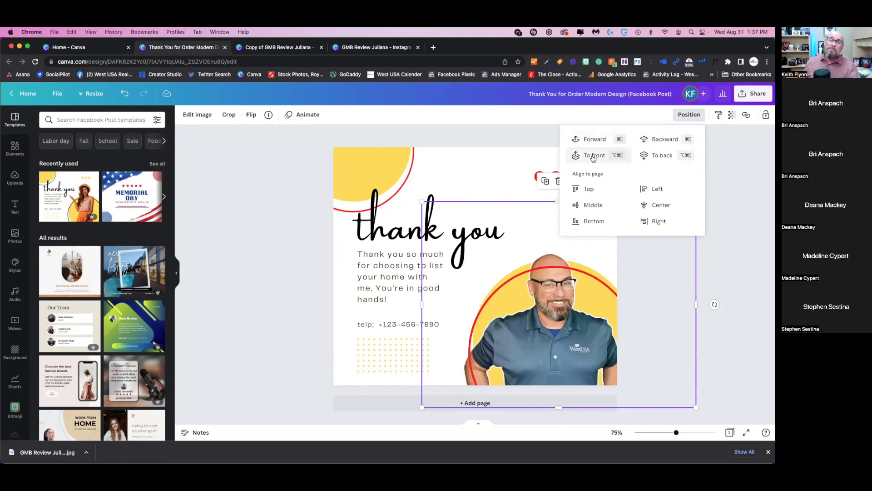
left_click(663, 155)
left_click(595, 157)
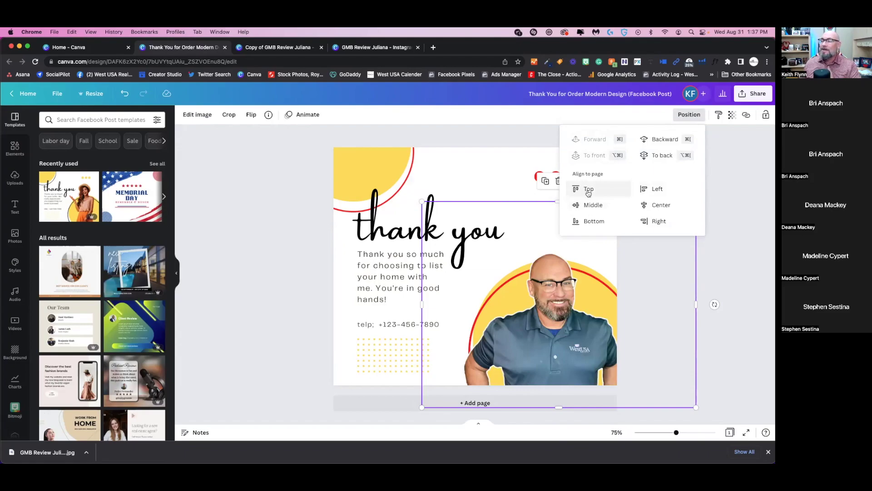
- Align the photo to the page bottom after trying top and middle, then close the menu
left_click(588, 190)
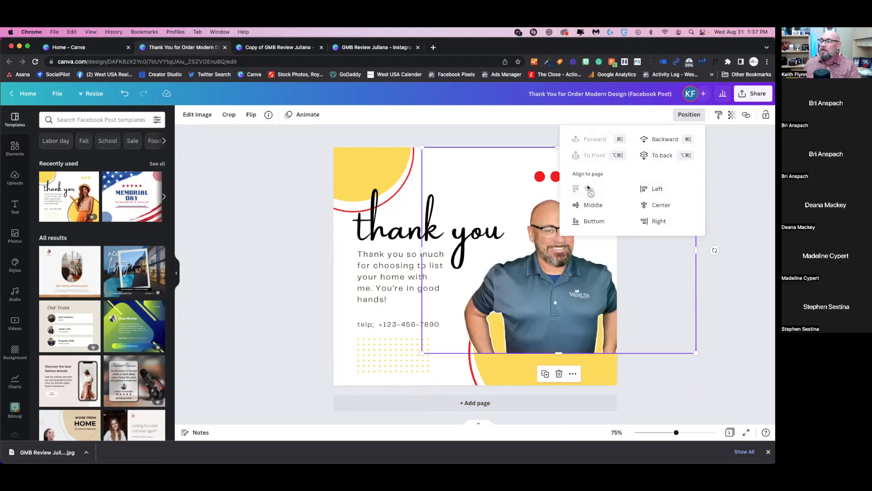
left_click(591, 205)
left_click(592, 221)
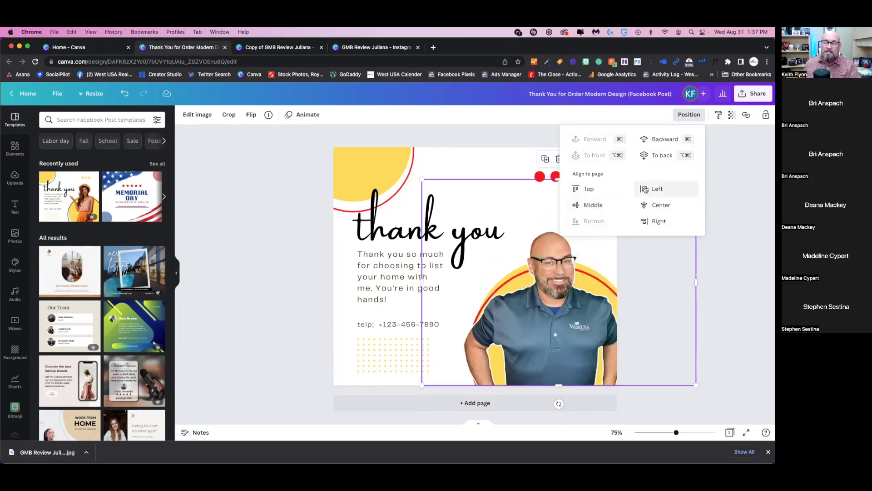
left_click(732, 174)
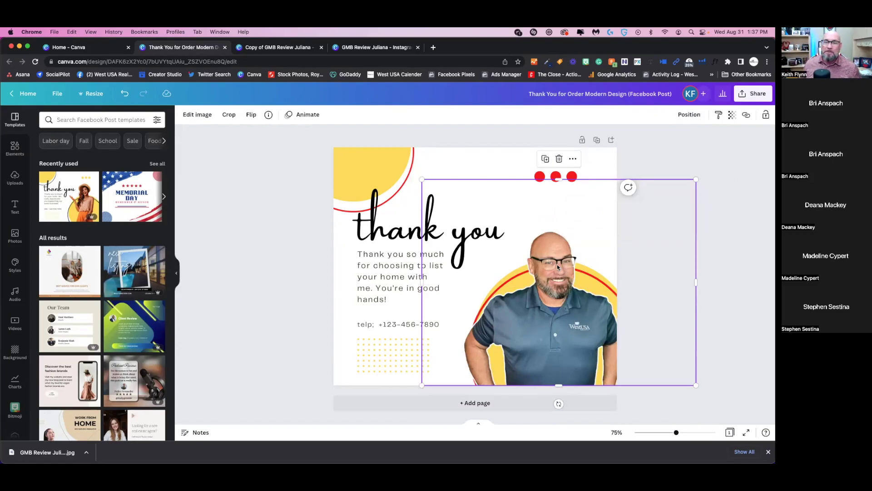
- Highlight the thank-you body text, then reselect the man's photo on the right
left_click(480, 199)
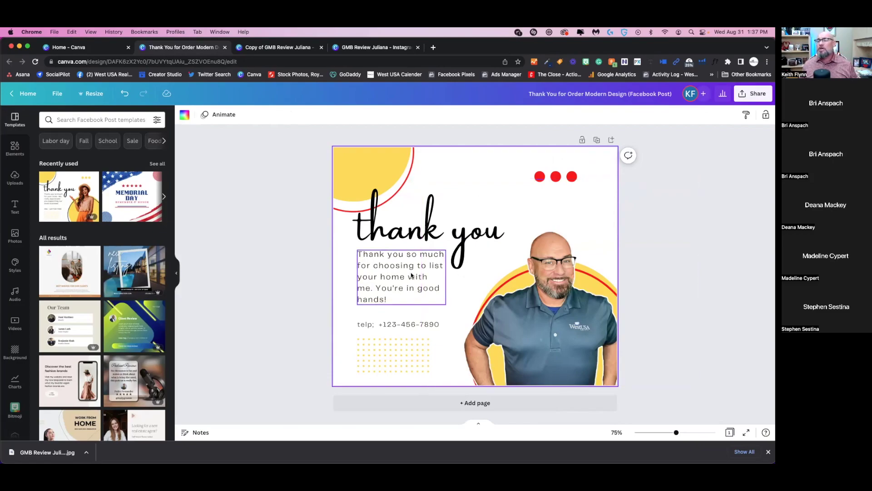
left_click(409, 296)
left_click(409, 296)
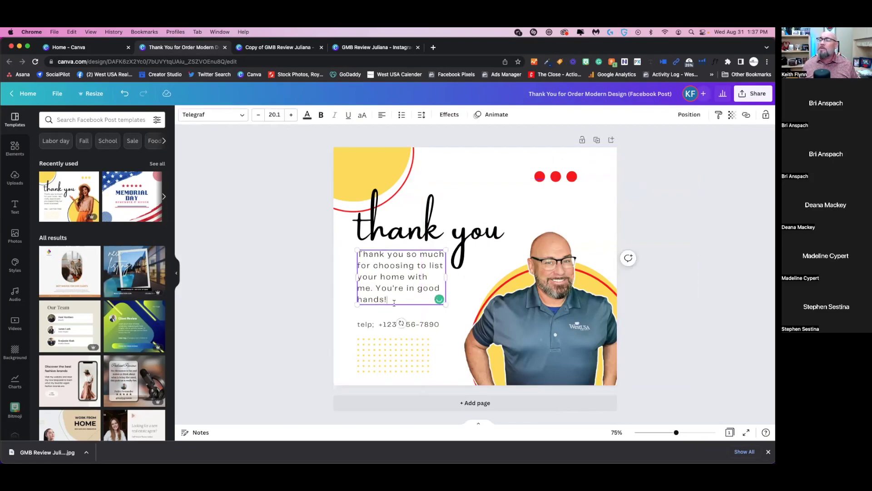
left_click_drag(387, 298, 354, 246)
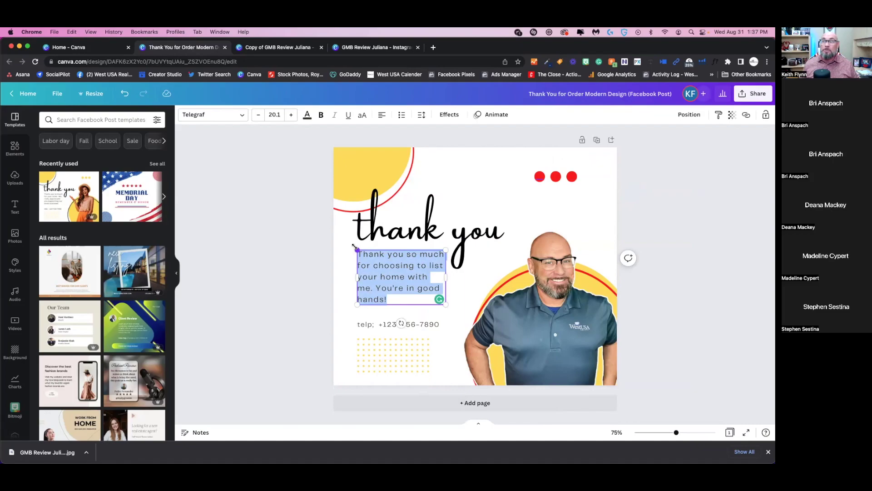
left_click(504, 259)
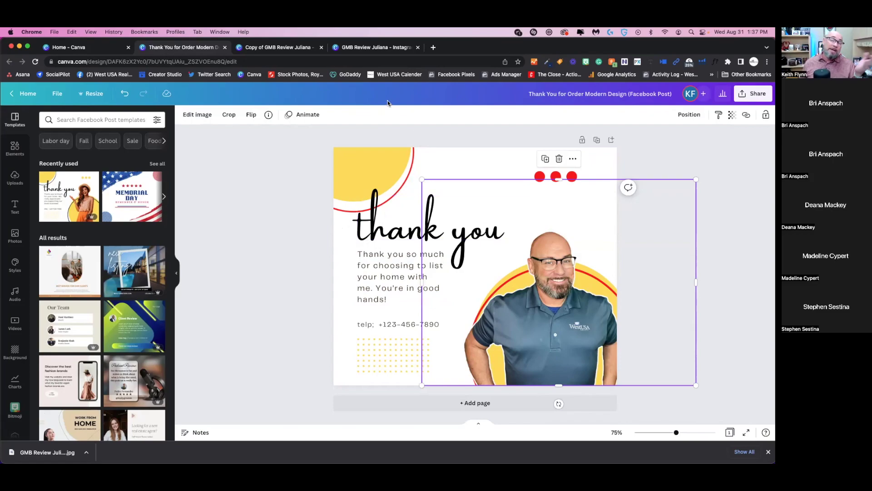
- Return home, reopen the Real Estate landscape banner from Recent designs, then go home again
left_click(23, 95)
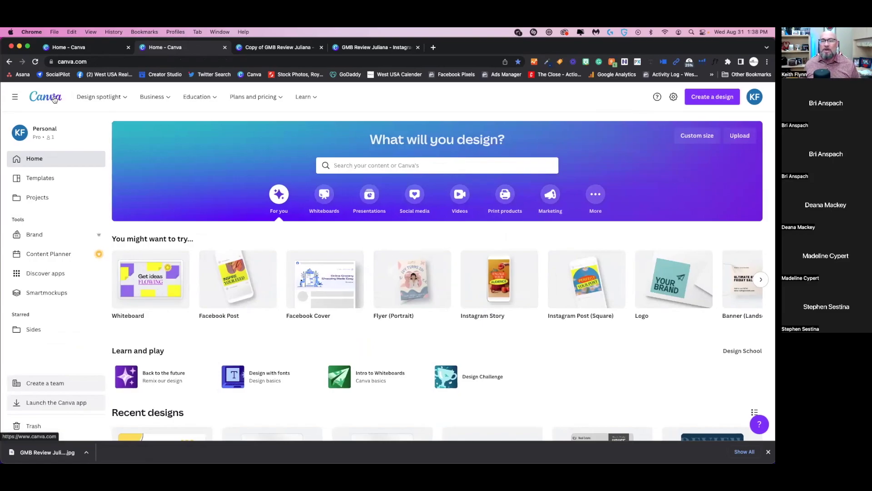
scroll(180, 194, "down", 1)
scroll(179, 196, "up", 1)
scroll(232, 265, "down", 5)
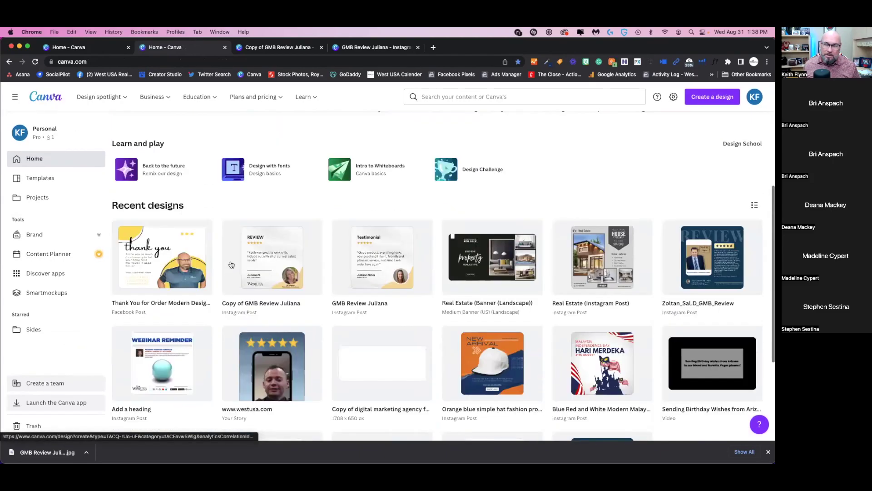
scroll(232, 264, "down", 1)
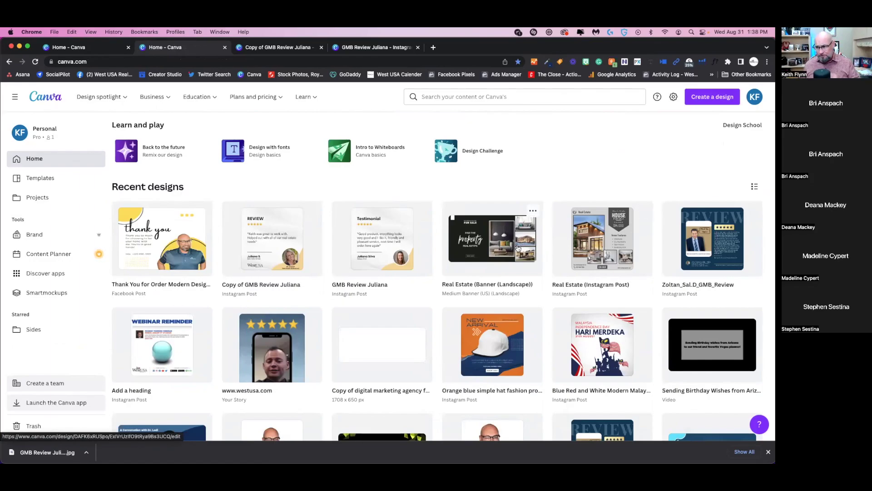
left_click(518, 247)
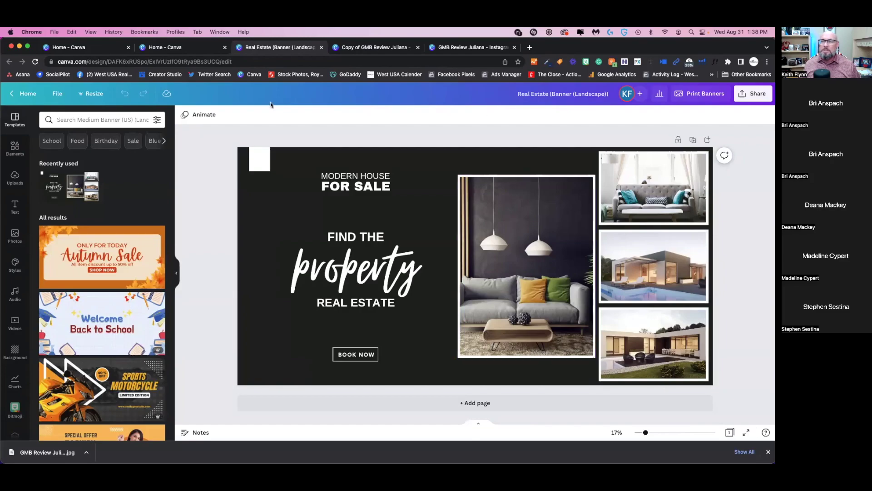
left_click(26, 93)
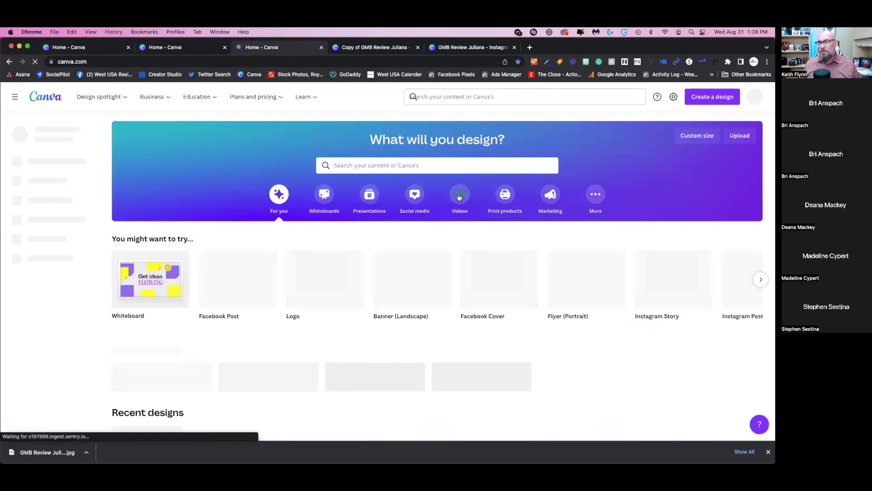
- Search 'facebook p' on the home page, then search 'faceb' among Create a design types
left_click(451, 164)
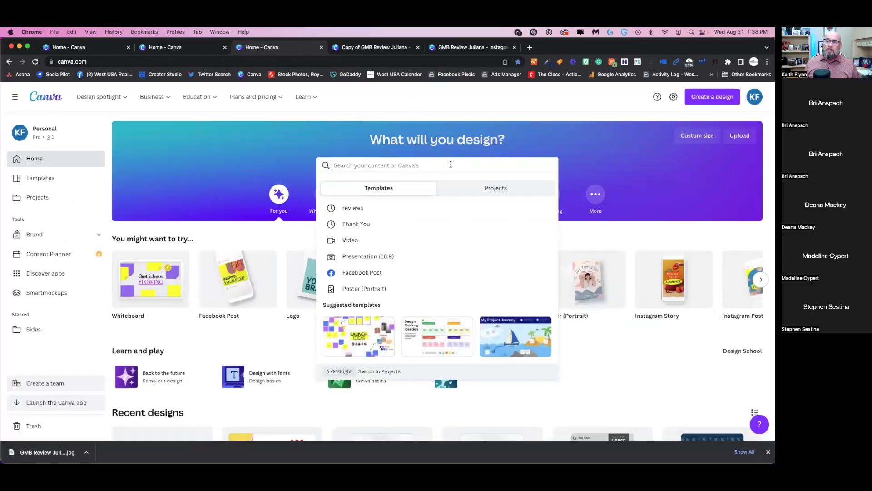
type("facebo")
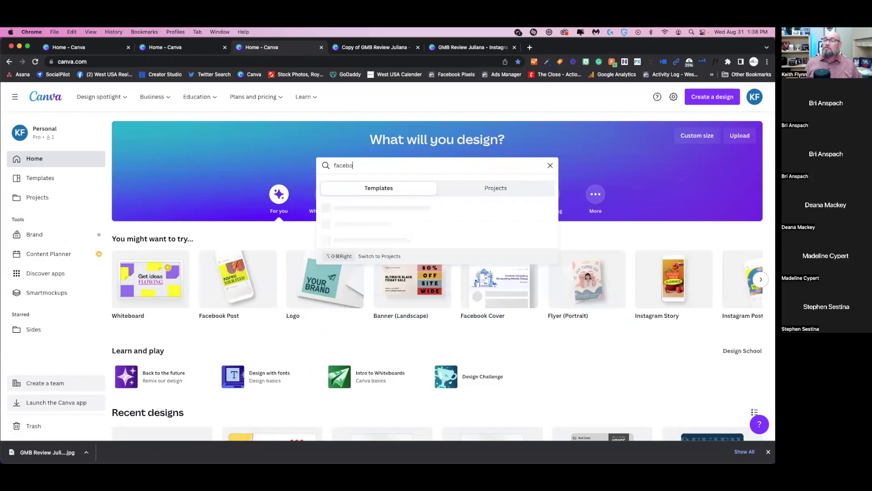
type("ok po")
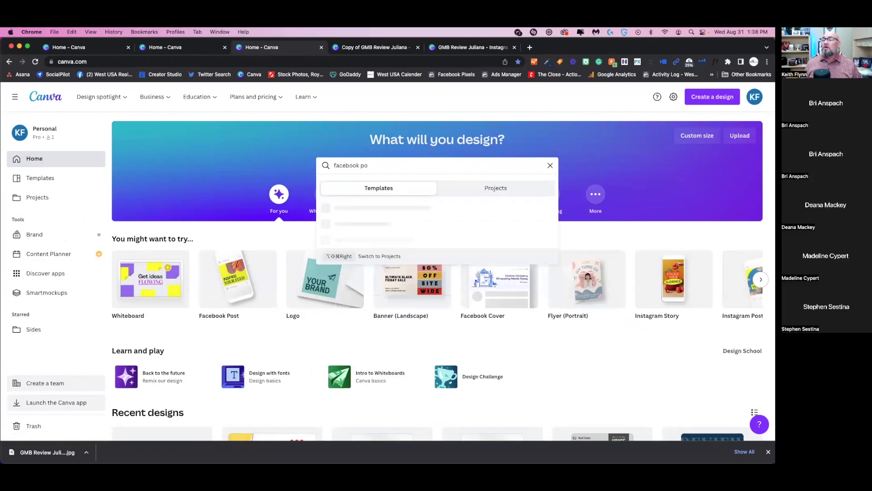
key("BackSpace")
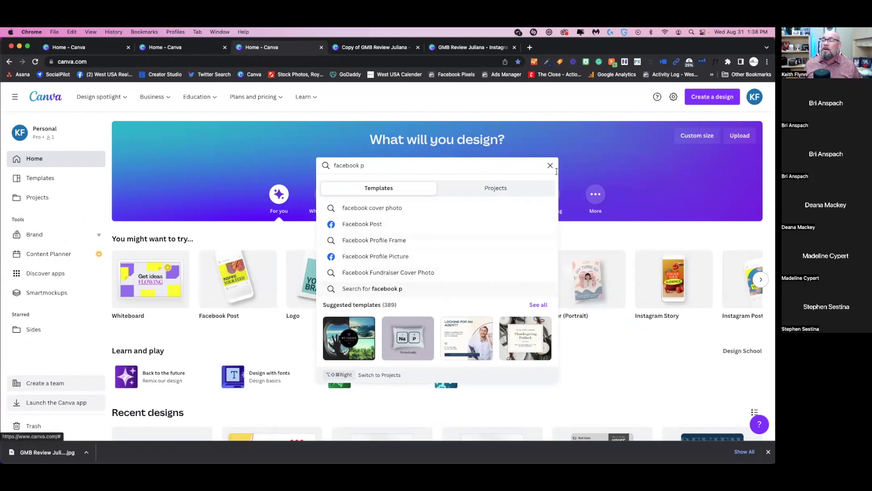
left_click(729, 100)
type("facebook")
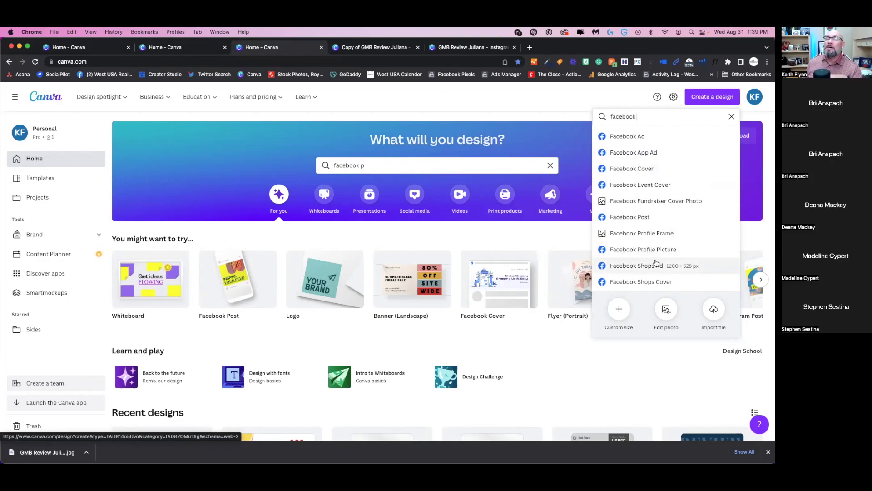
- Clear the design-type search text and close the menu to get back to Recent designs
key("BackSpace")
key("BackSpace")
key("BackSpace")
key("BackSpace")
key("BackSpace")
key("BackSpace")
key("BackSpace")
key("BackSpace")
type("Youtube")
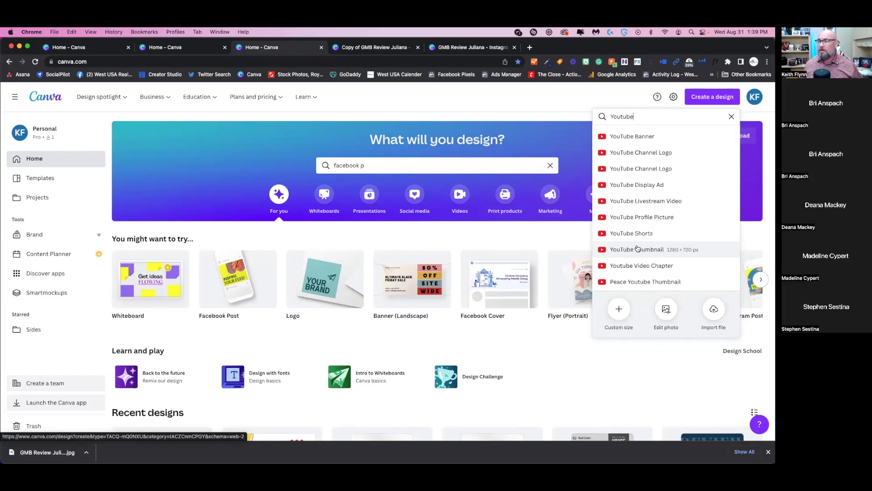
left_click_drag(644, 117, 593, 118)
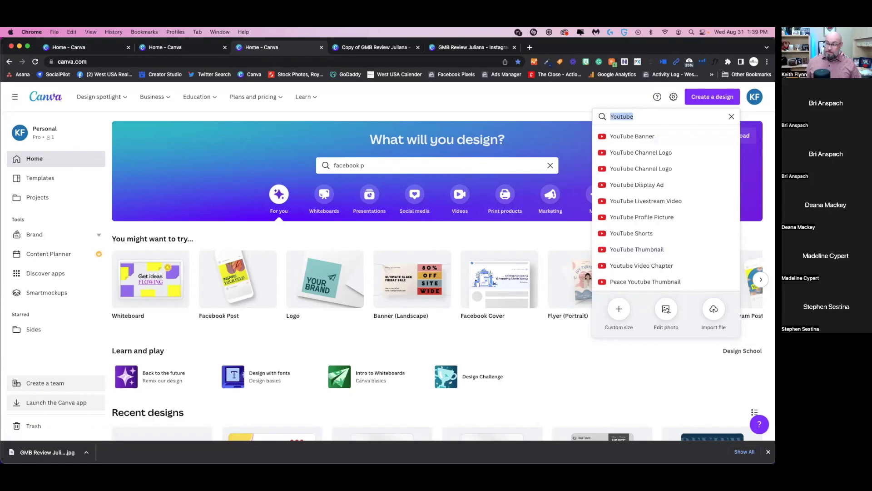
key("BackSpace")
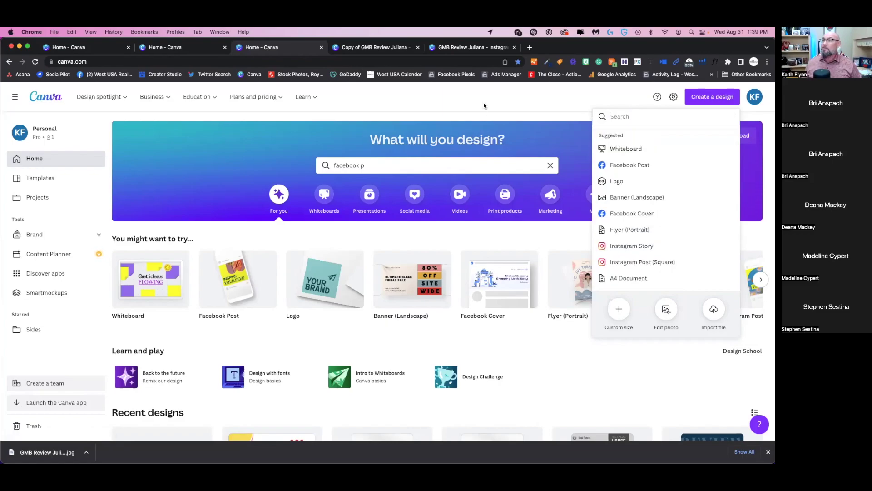
left_click(484, 106)
scroll(466, 358, "down", 5)
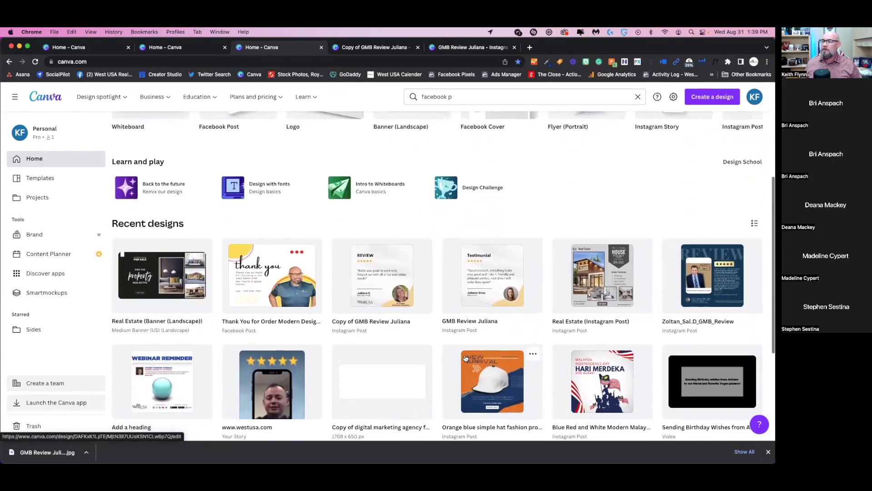
- Open the Real Estate banner and remove the living-room photo from its large frame
left_click(181, 263)
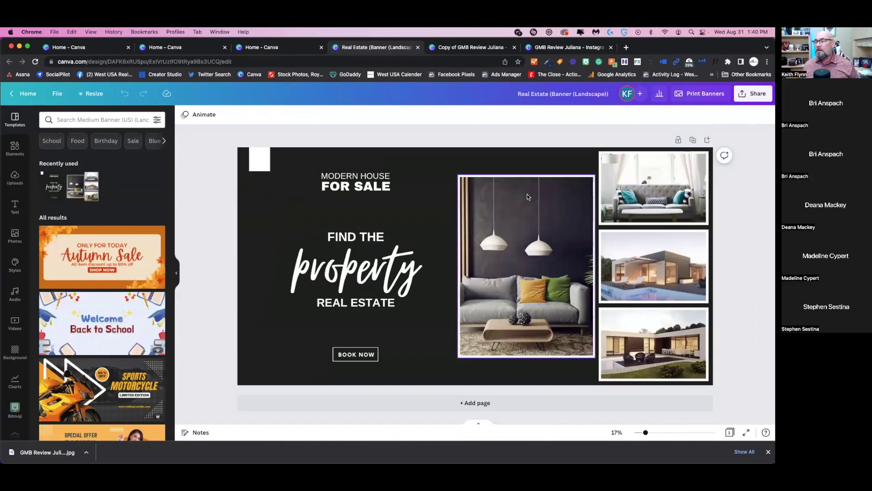
left_click(535, 225)
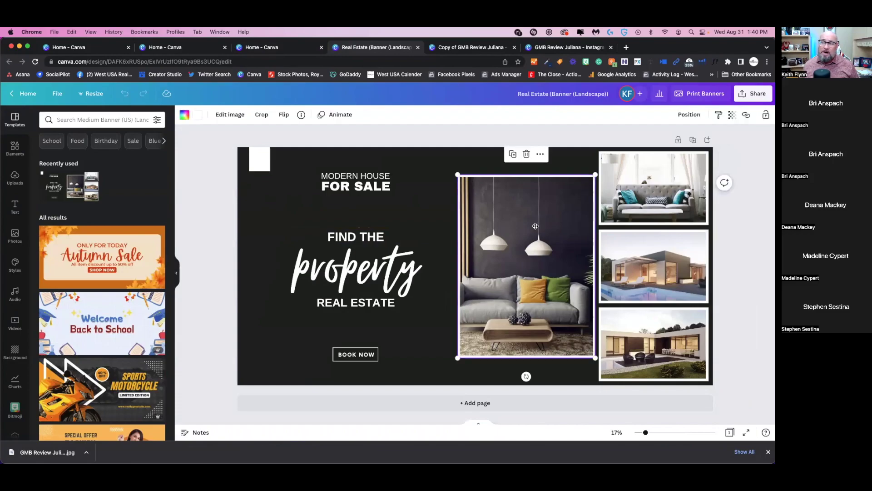
double_click(535, 225)
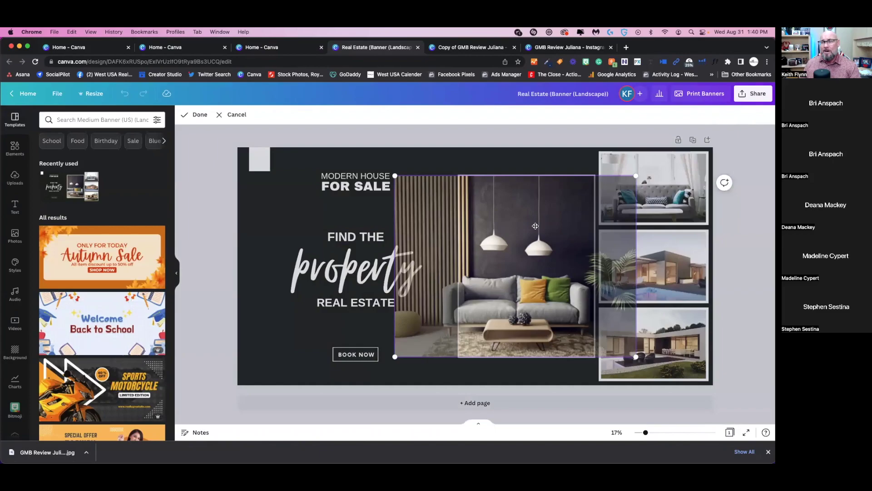
key("Delete")
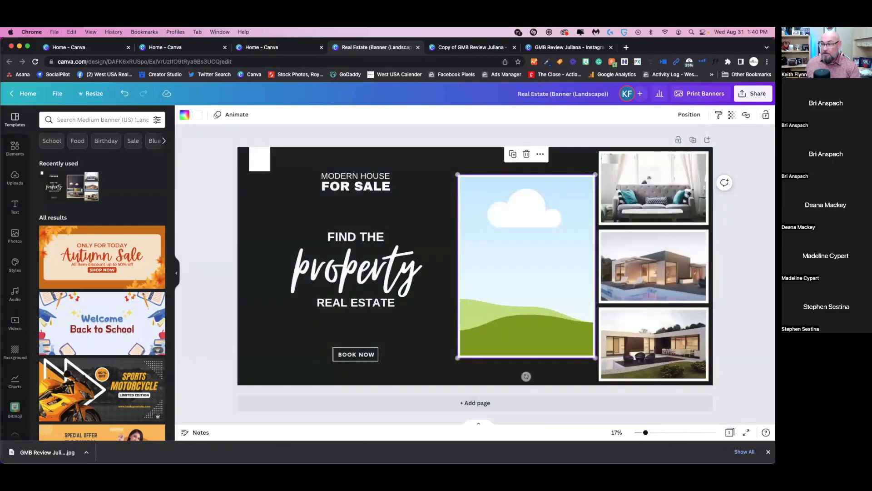
- Empty the sofa, pool-house and bottom house frames, then show the uploaded images
left_click(604, 192)
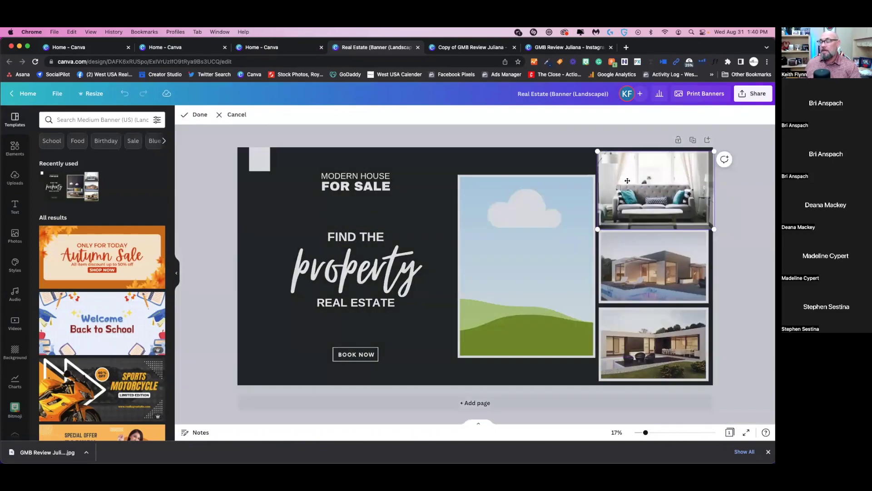
key("Delete")
double_click(647, 262)
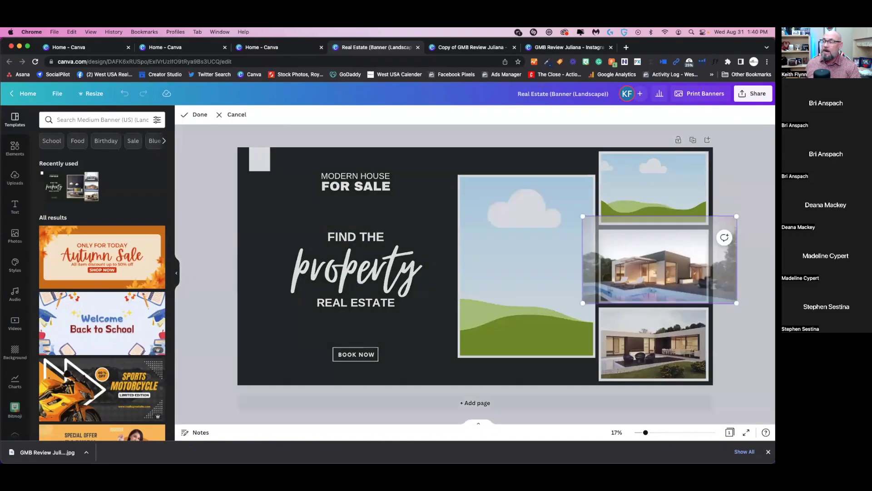
key("Delete")
double_click(647, 337)
mouse_move(650, 318)
left_mouse_down()
mouse_move(620, 331)
mouse_move(640, 323)
left_mouse_up()
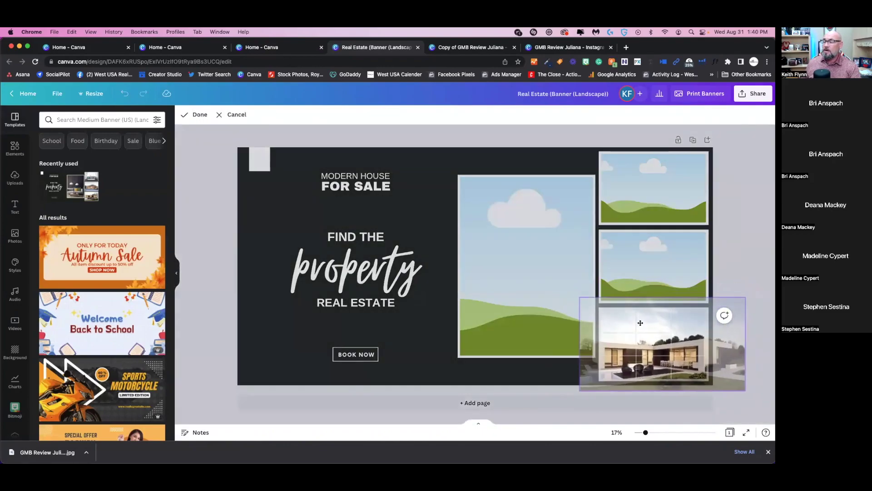
key("Delete")
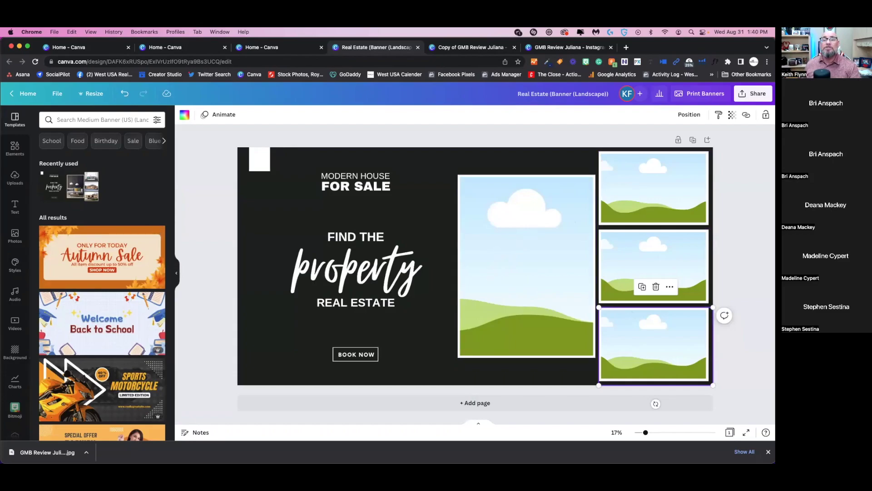
left_click(15, 178)
scroll(81, 247, "down", 10)
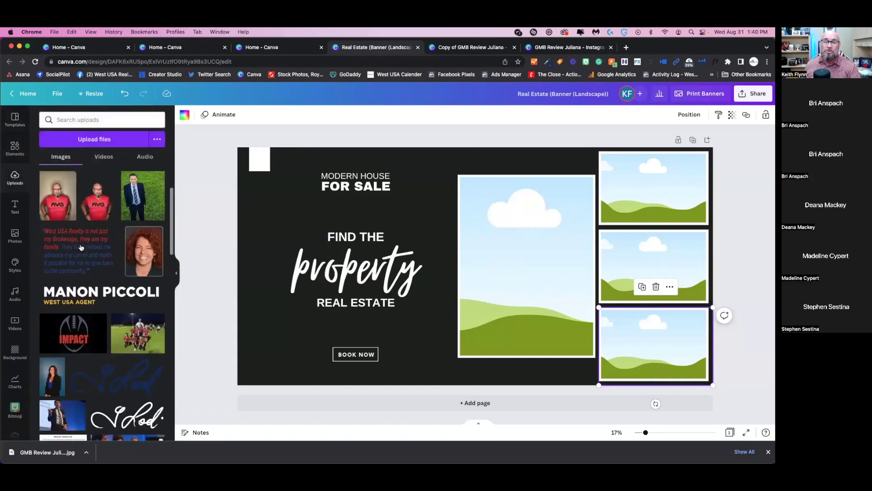
- Place the fire-pit patio upload into the banner's small top-right photo frame
scroll(81, 247, "down", 5)
scroll(82, 247, "up", 10)
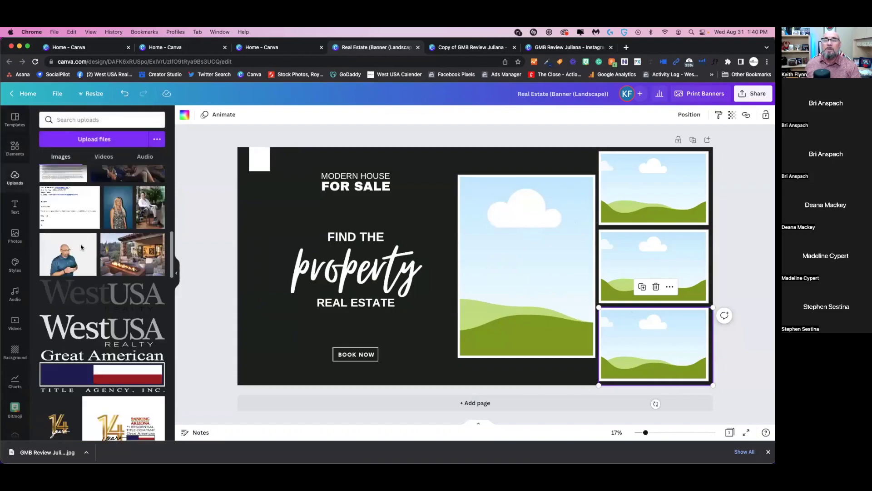
scroll(81, 247, "down", 2)
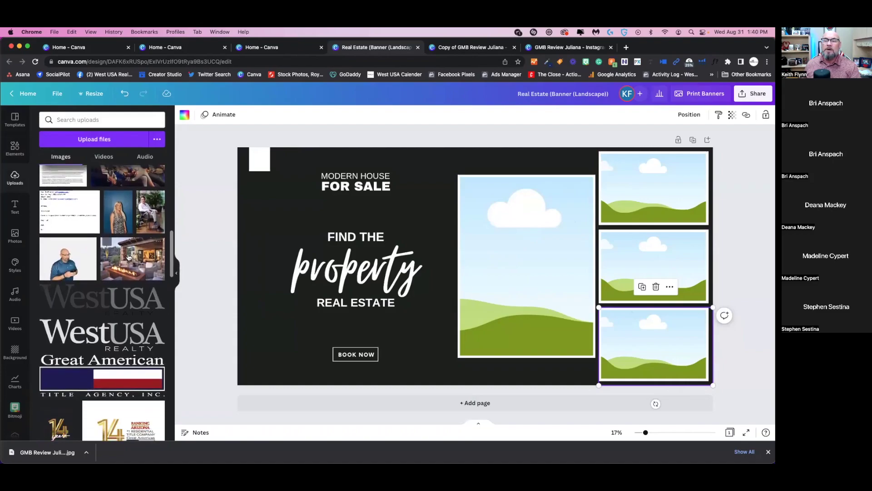
scroll(136, 243, "down", 1)
left_click(141, 195)
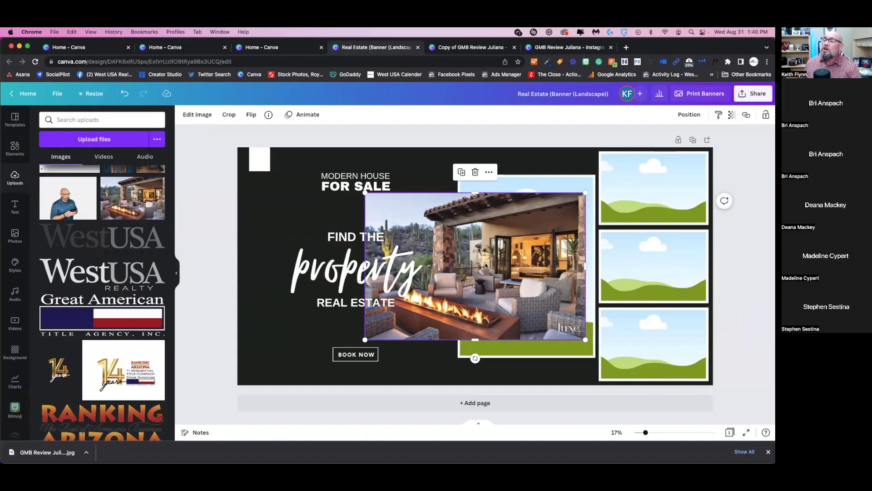
left_click_drag(485, 265, 648, 193)
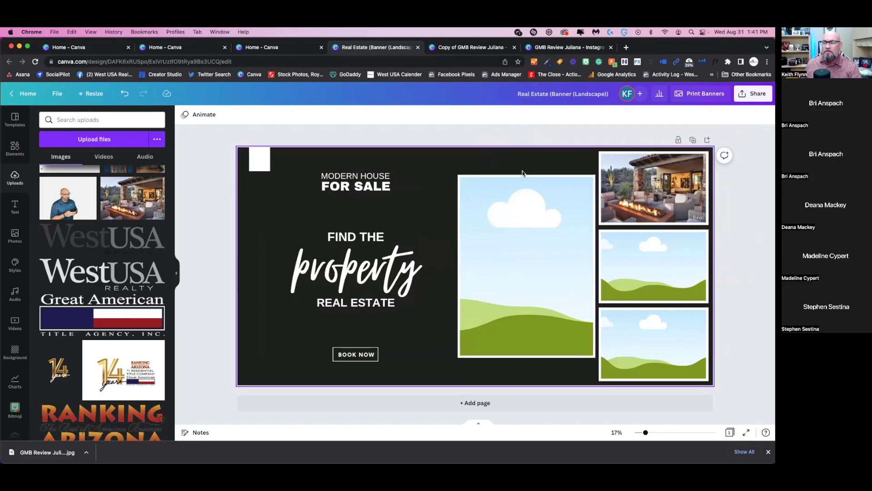
- Add the stucco desert house upload to the banner and reposition its crop for the middle-right frame
scroll(72, 292, "down", 1)
scroll(73, 292, "down", 10)
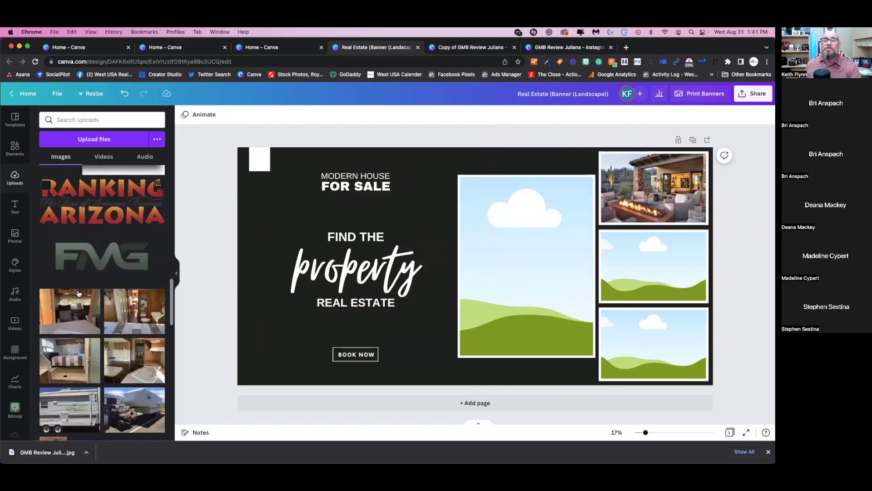
scroll(78, 292, "down", 15)
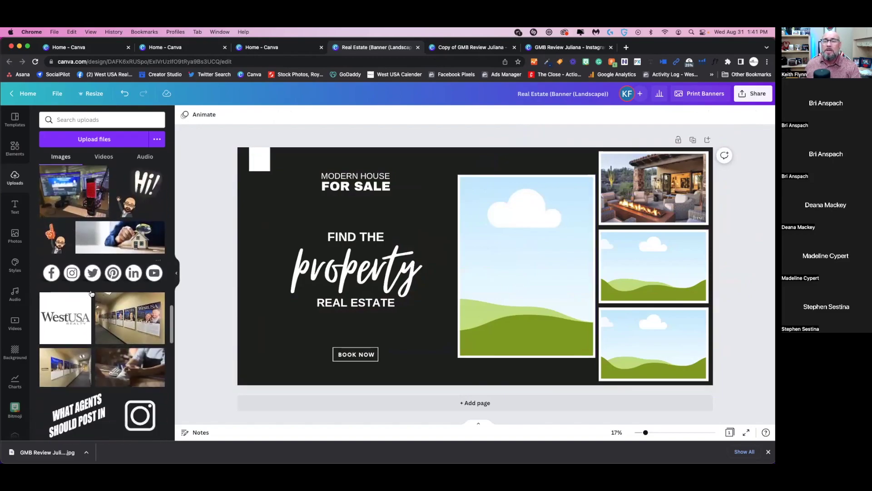
scroll(100, 292, "down", 15)
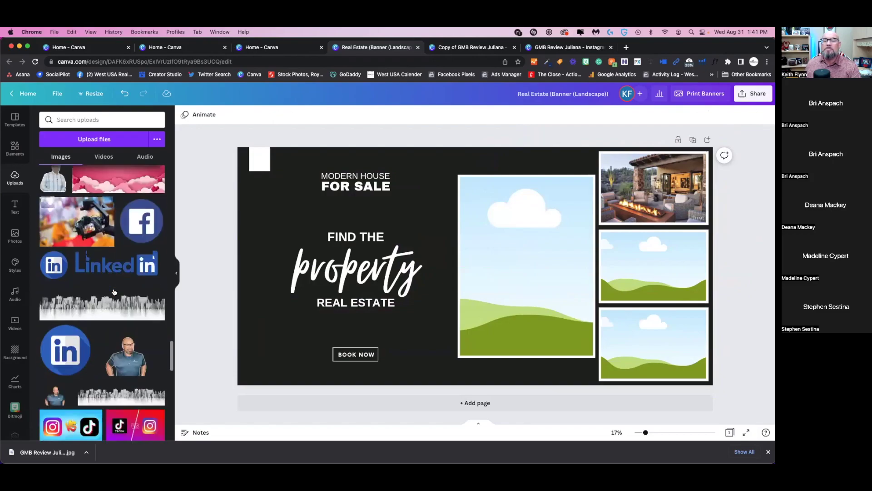
scroll(114, 292, "down", 15)
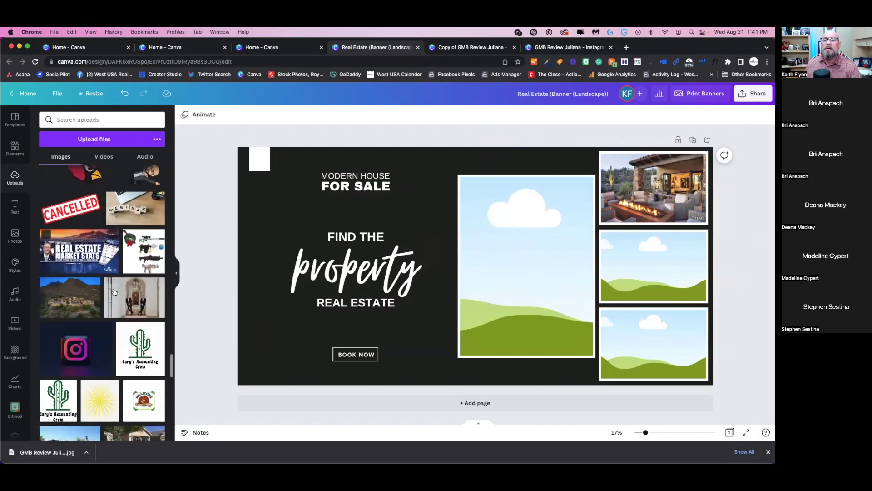
scroll(114, 291, "down", 5)
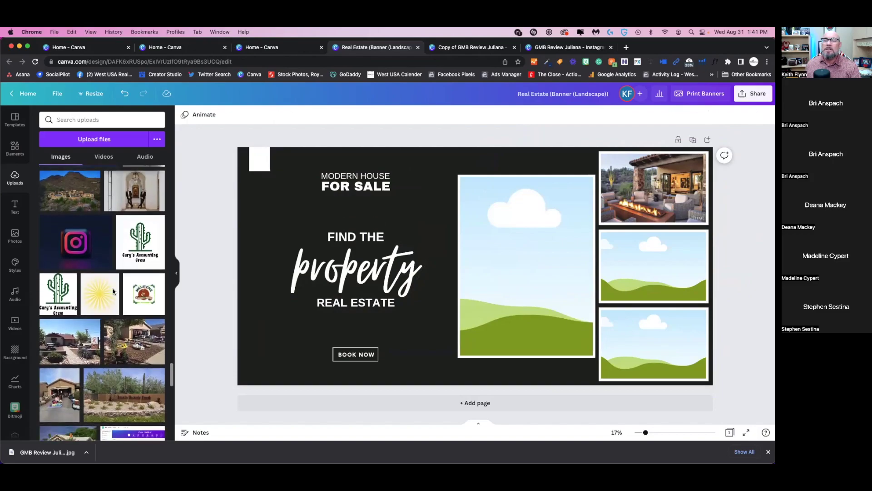
scroll(114, 292, "down", 10)
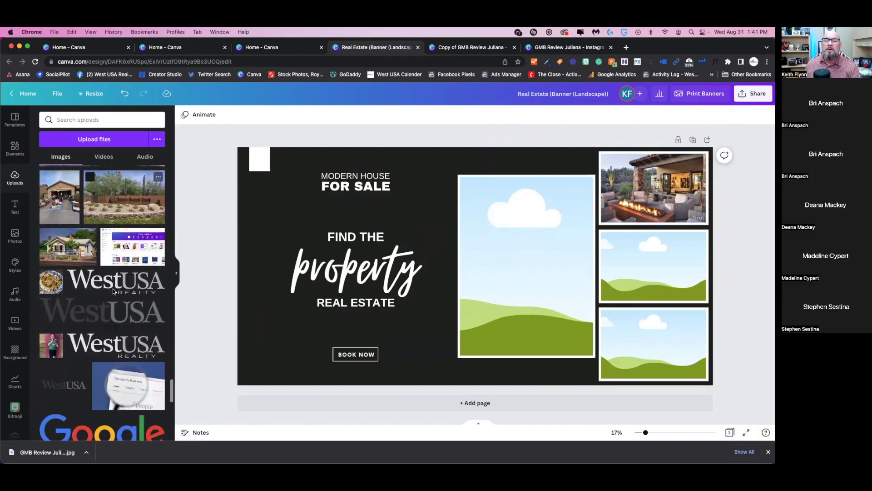
scroll(114, 292, "down", 10)
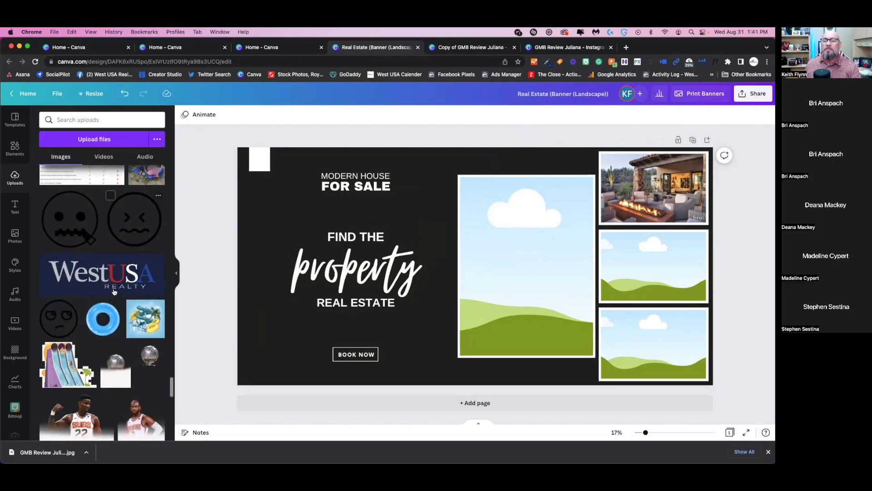
scroll(118, 269, "down", 10)
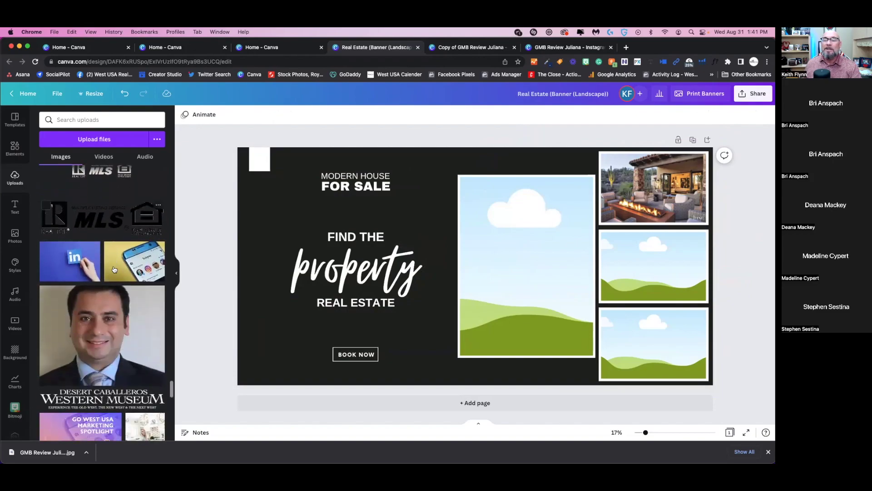
scroll(114, 269, "down", 5)
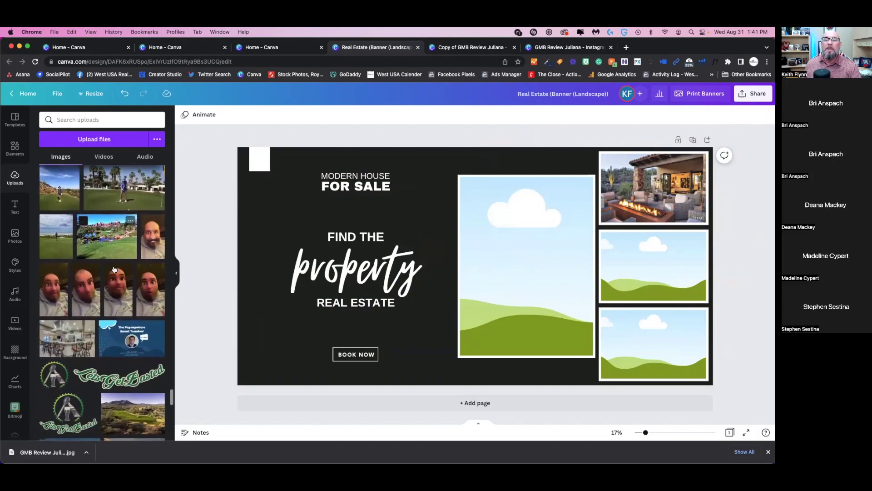
scroll(110, 261, "down", 8)
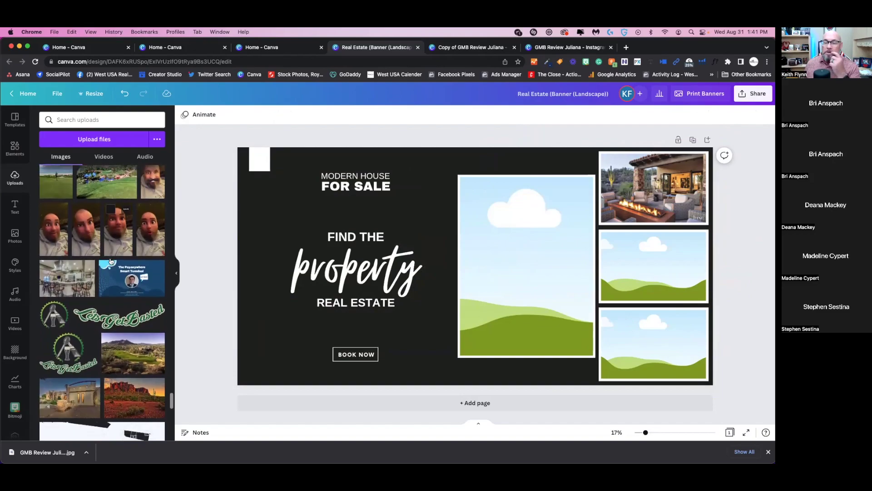
left_click(71, 238)
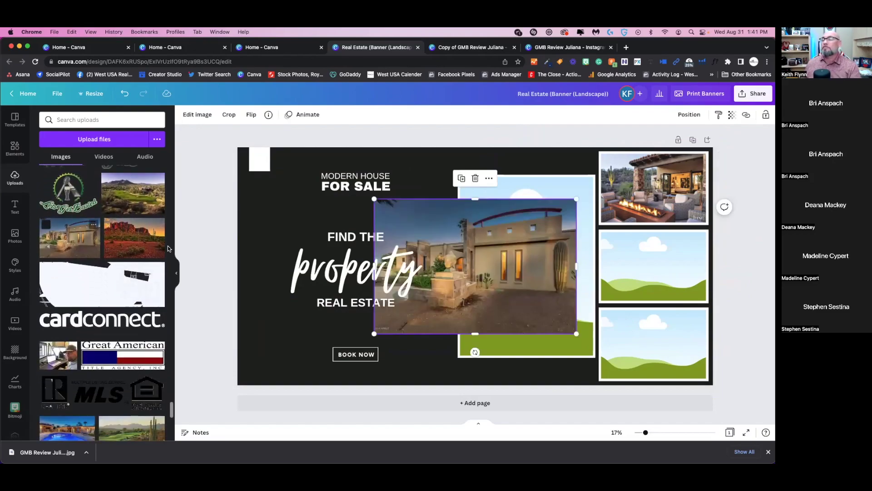
double_click(522, 275)
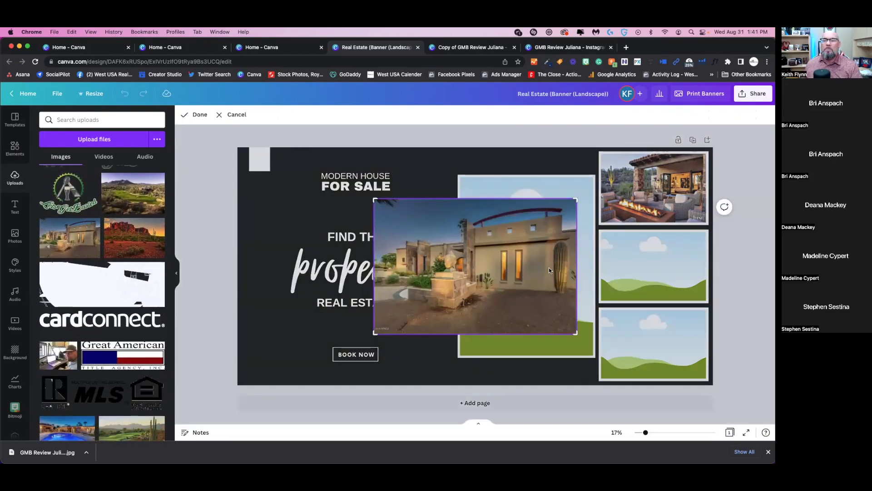
left_click_drag(547, 273, 616, 255)
key("Return")
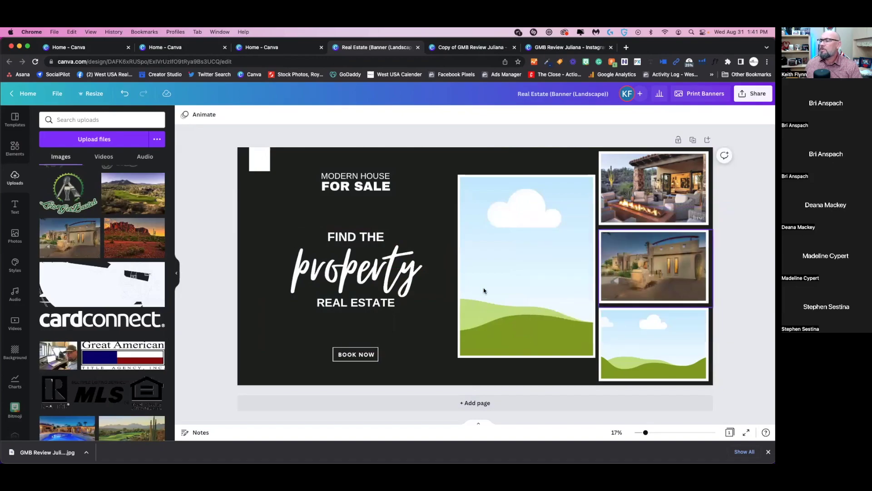
- Try the desert house photo in the large frame, then undo it
scroll(98, 272, "down", 5)
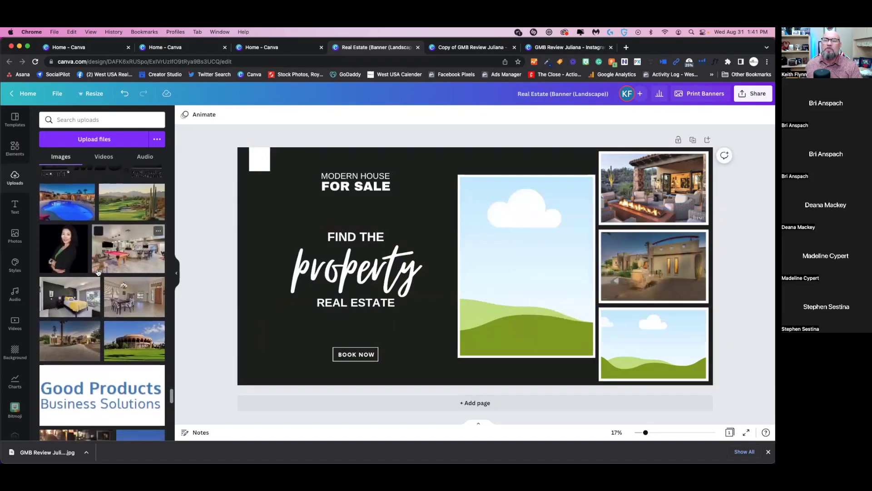
scroll(98, 271, "down", 10)
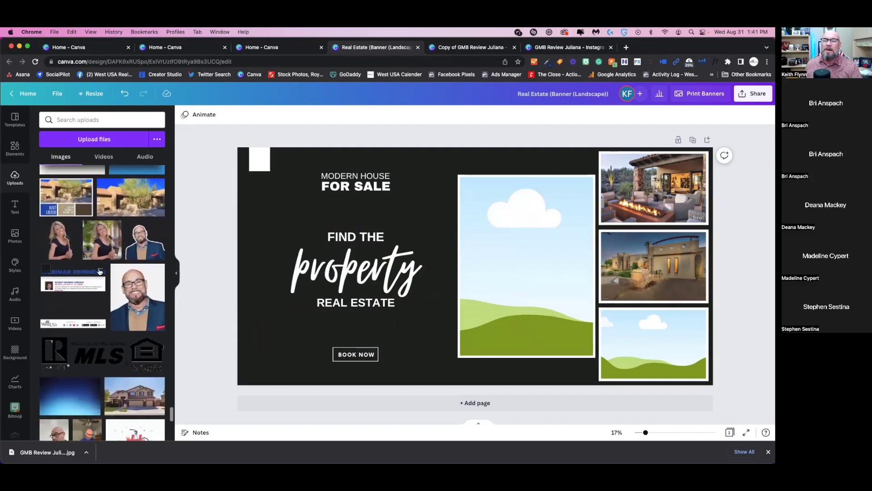
scroll(99, 271, "up", 5)
left_click_drag(136, 318, 507, 250)
double_click(507, 266)
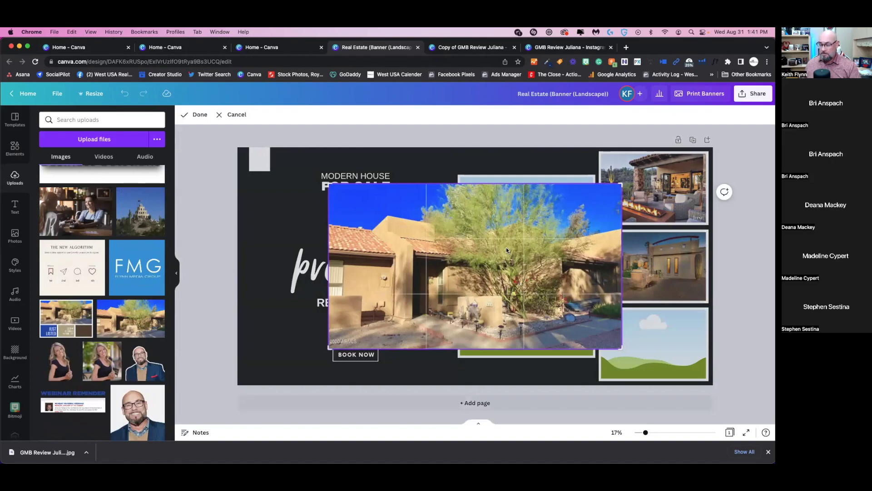
key("super+z")
- Fill the large frame with the two-story tan house photo and confirm its framing
scroll(102, 268, "down", 5)
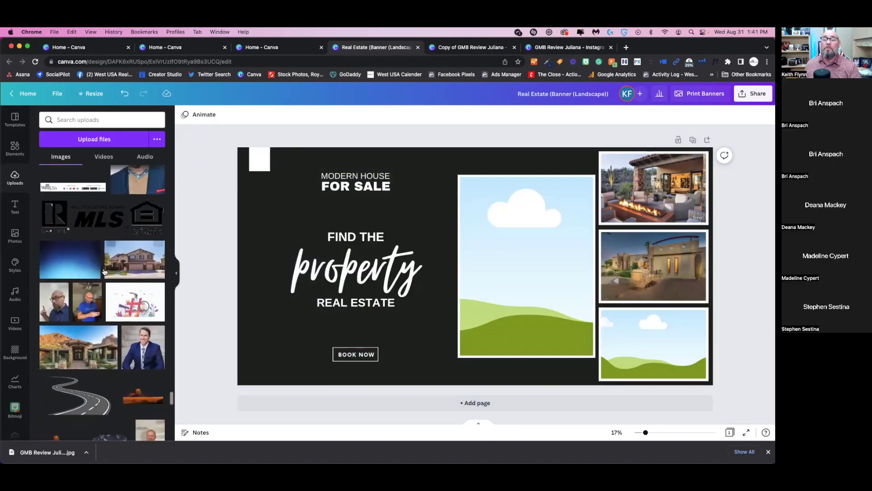
left_click_drag(136, 257, 594, 276)
double_click(539, 265)
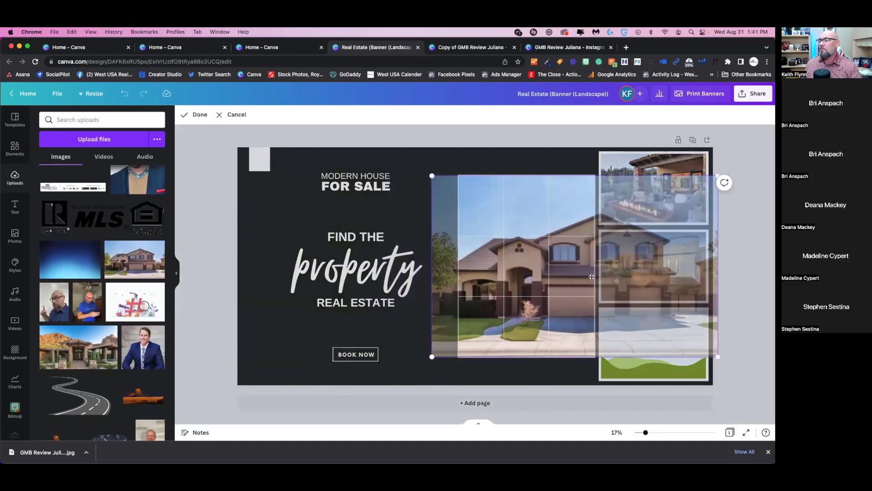
left_click(495, 155)
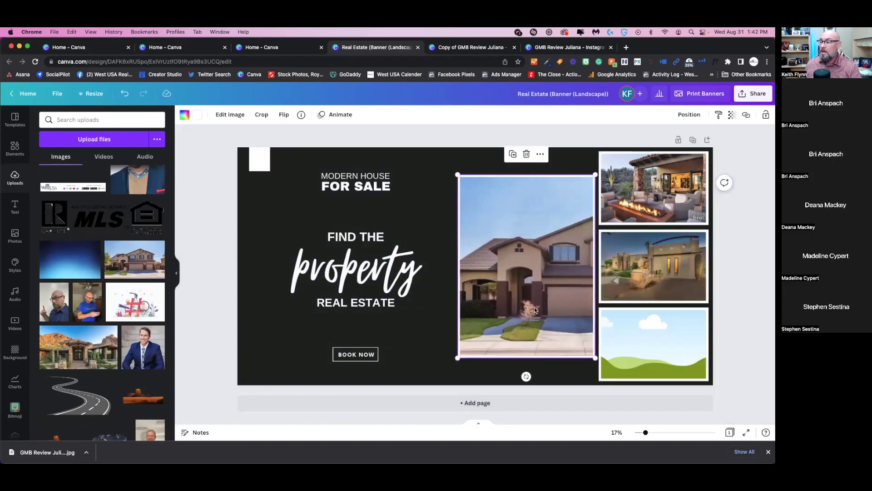
- Swap the two-story house in the large frame for the kitchen interior photo and adjust its framing
scroll(83, 313, "down", 15)
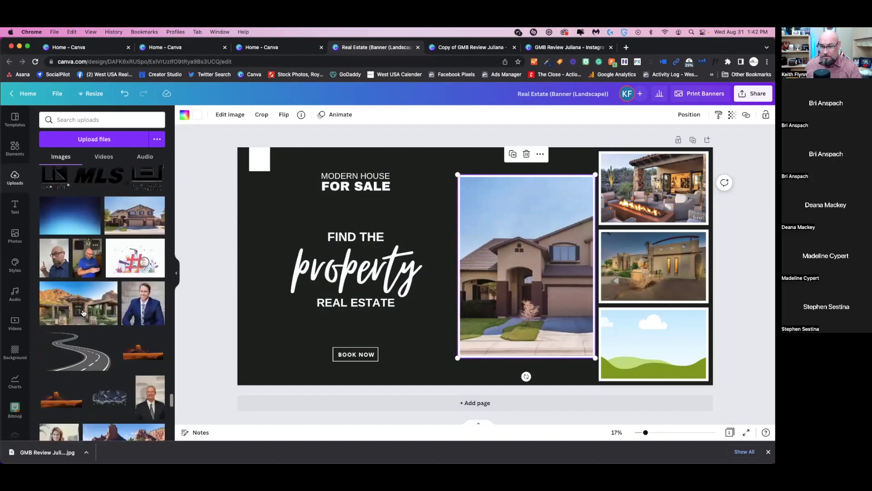
scroll(83, 313, "down", 10)
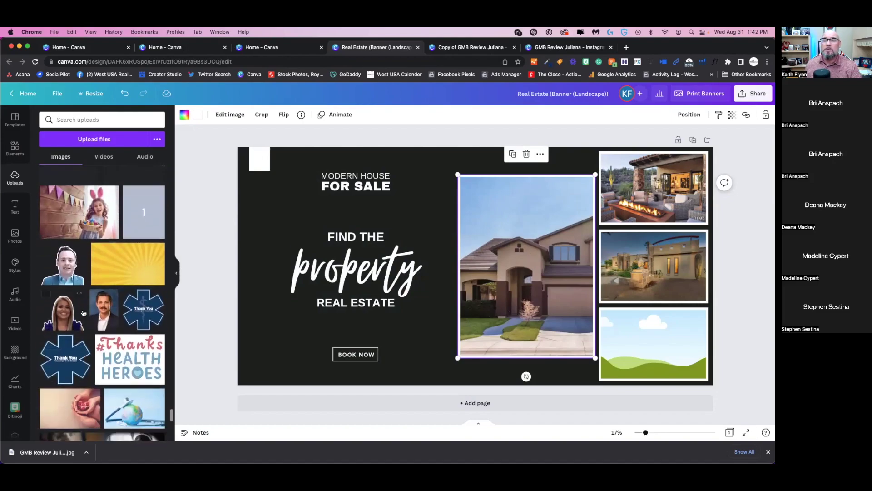
scroll(83, 313, "down", 10)
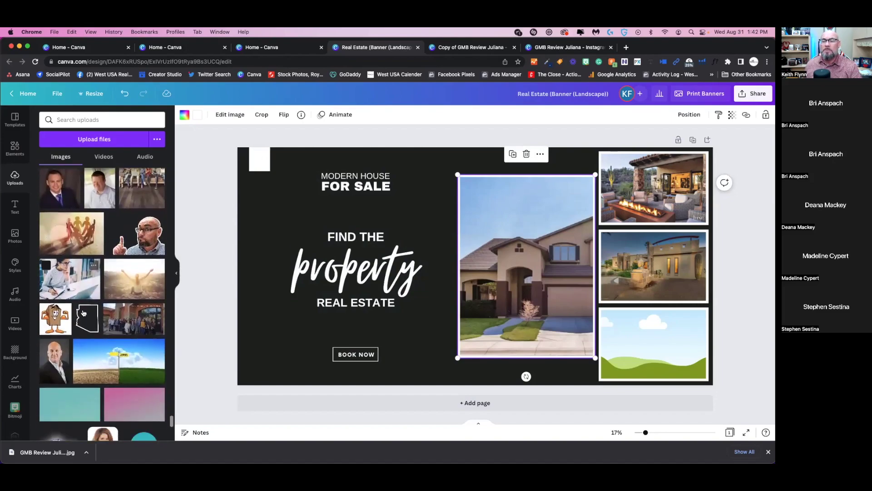
scroll(83, 312, "down", 10)
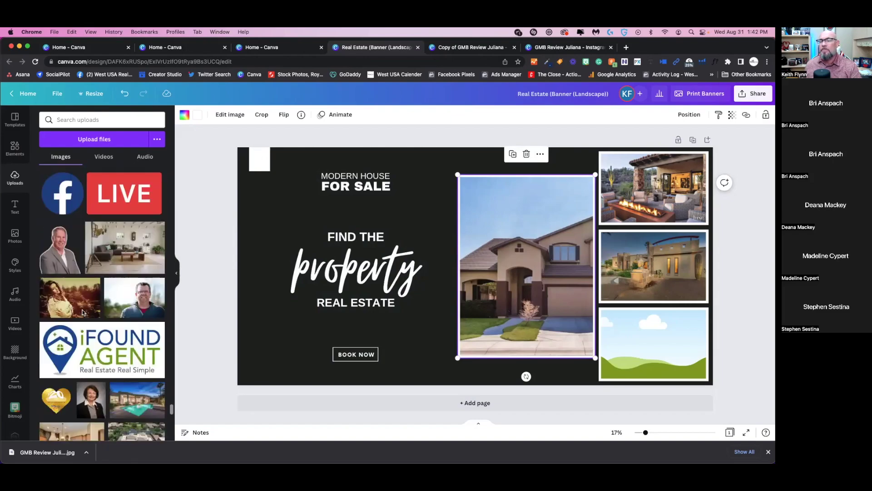
scroll(93, 312, "down", 5)
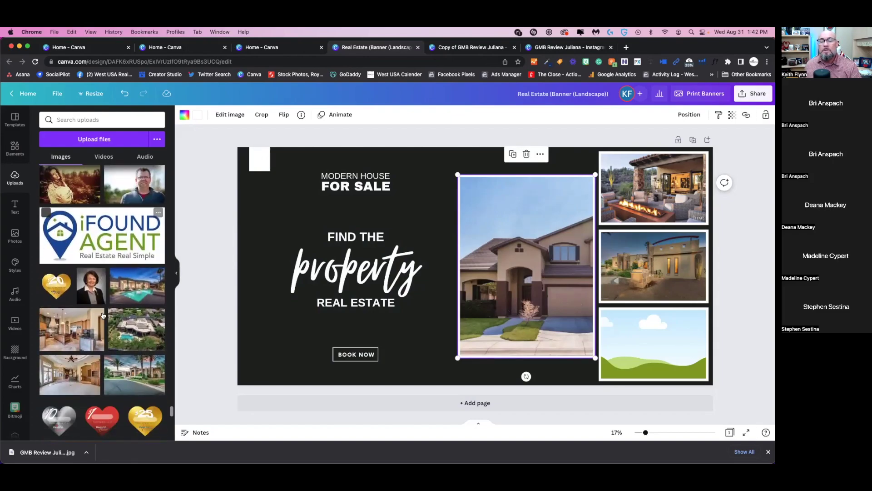
double_click(535, 278)
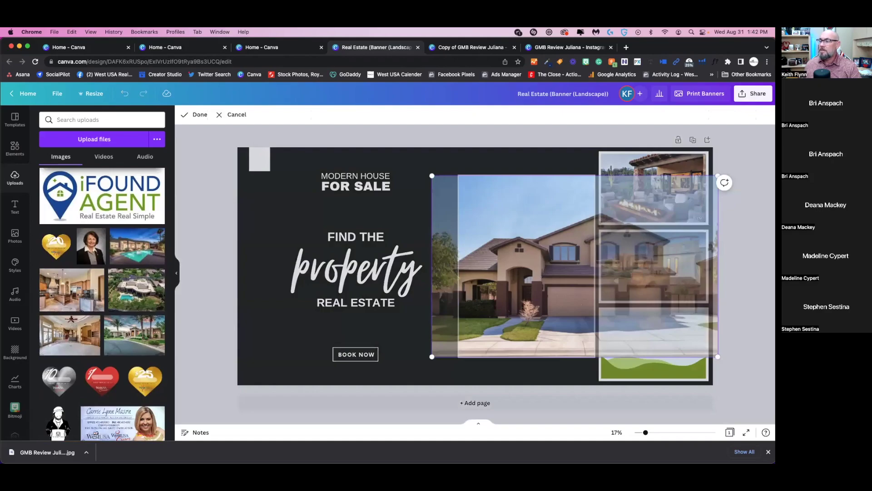
key("Delete")
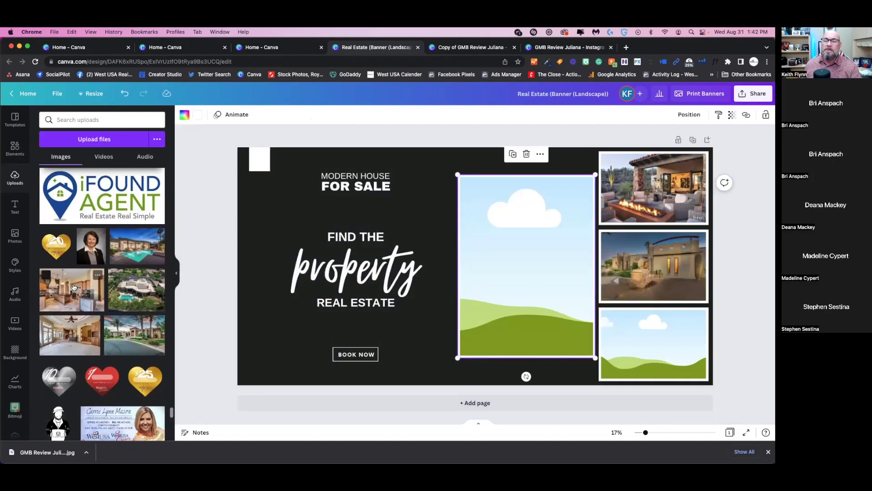
left_click_drag(73, 287, 572, 281)
double_click(560, 281)
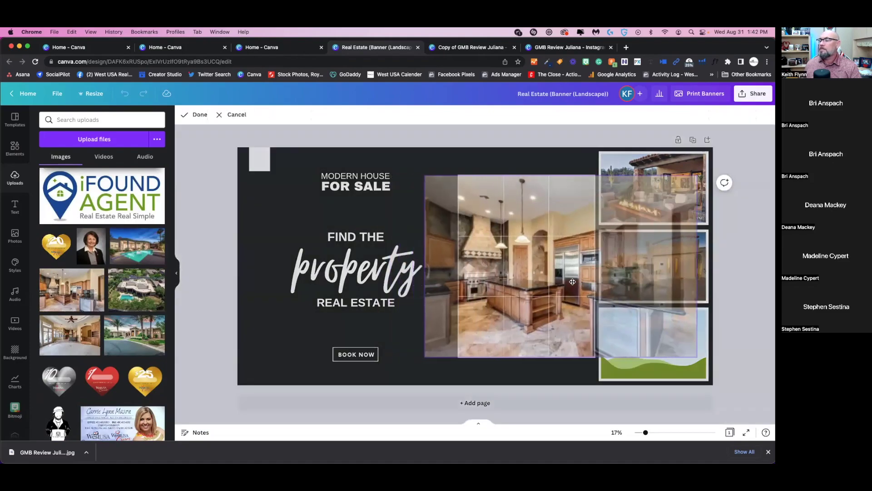